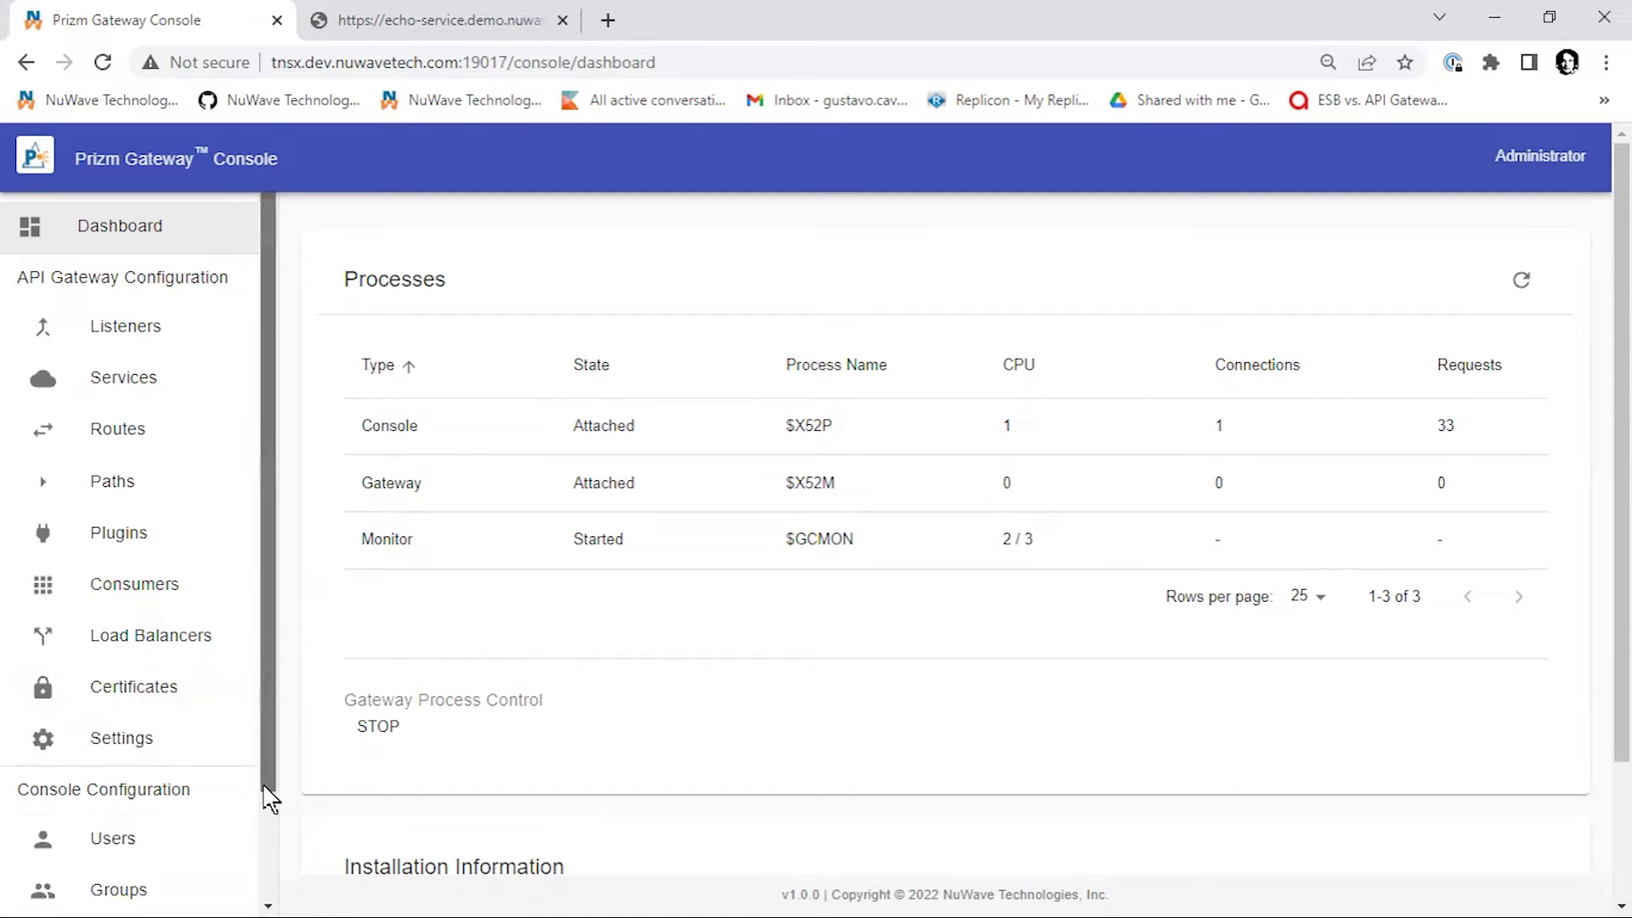
Step: Review the list of console users and open the list of groups under the console configuration
left_click_drag(268, 790, 266, 896)
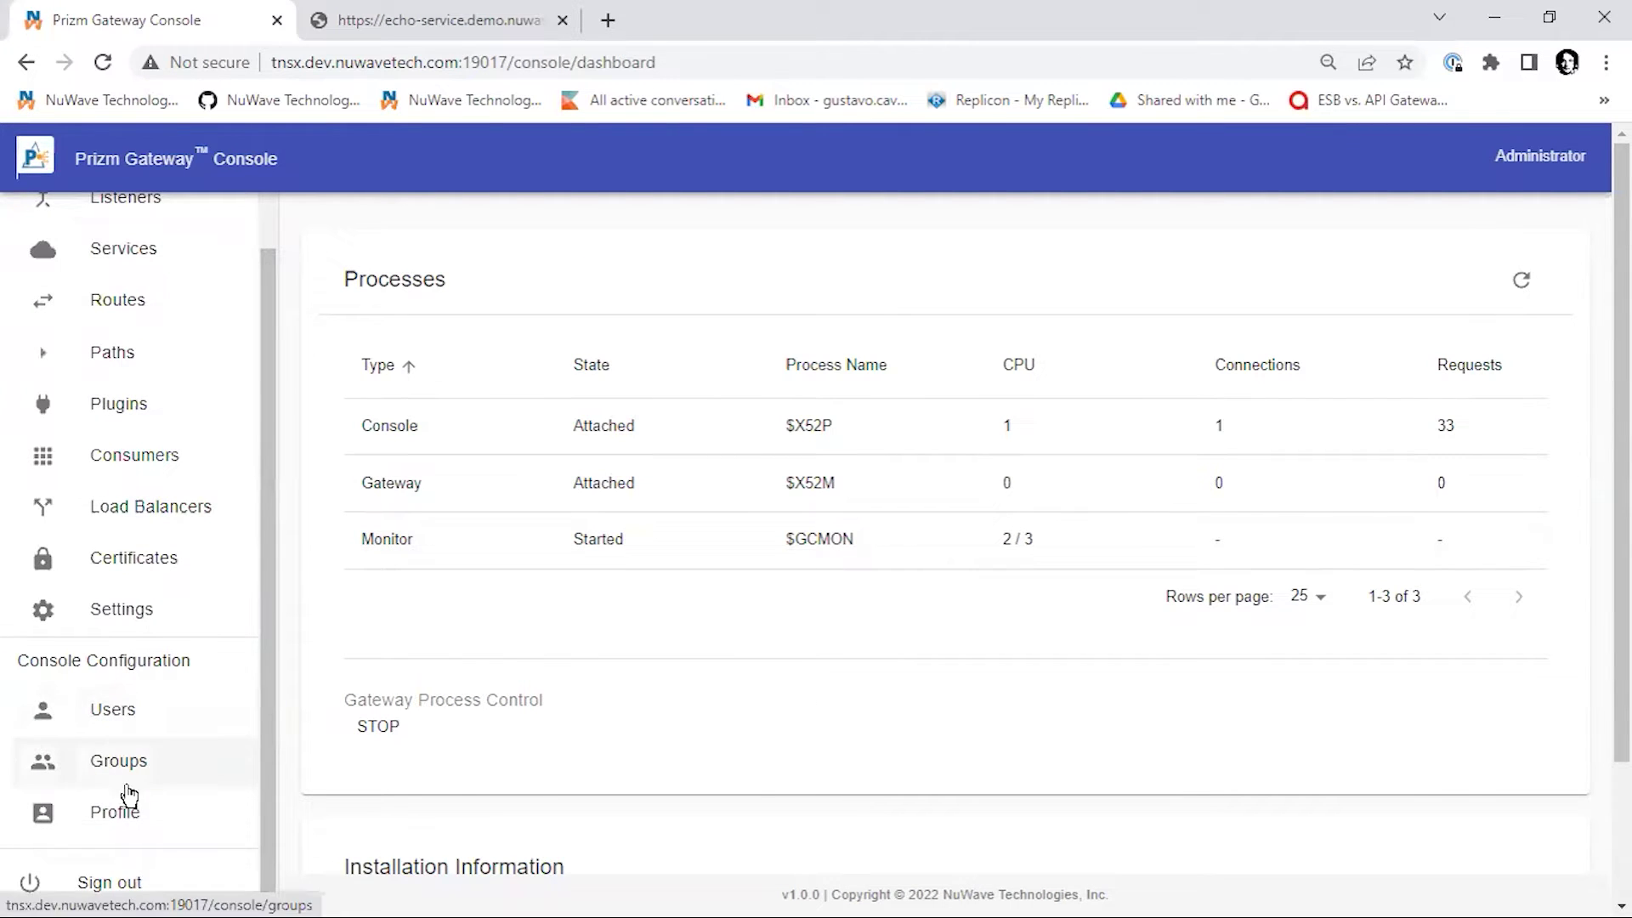
left_click(110, 722)
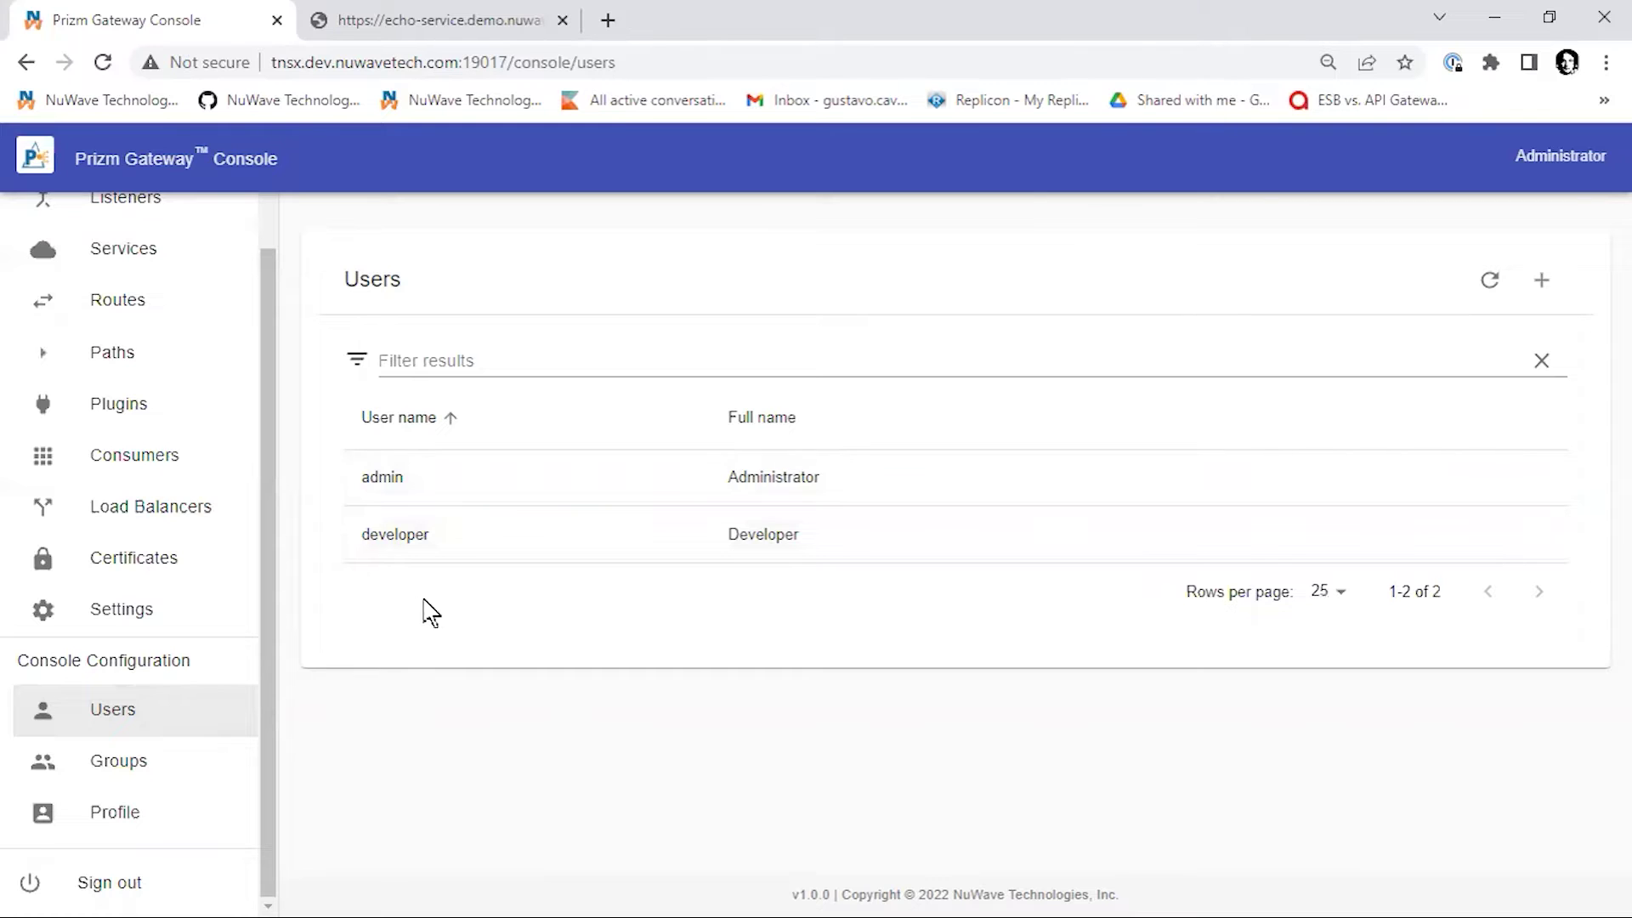
left_click(141, 771)
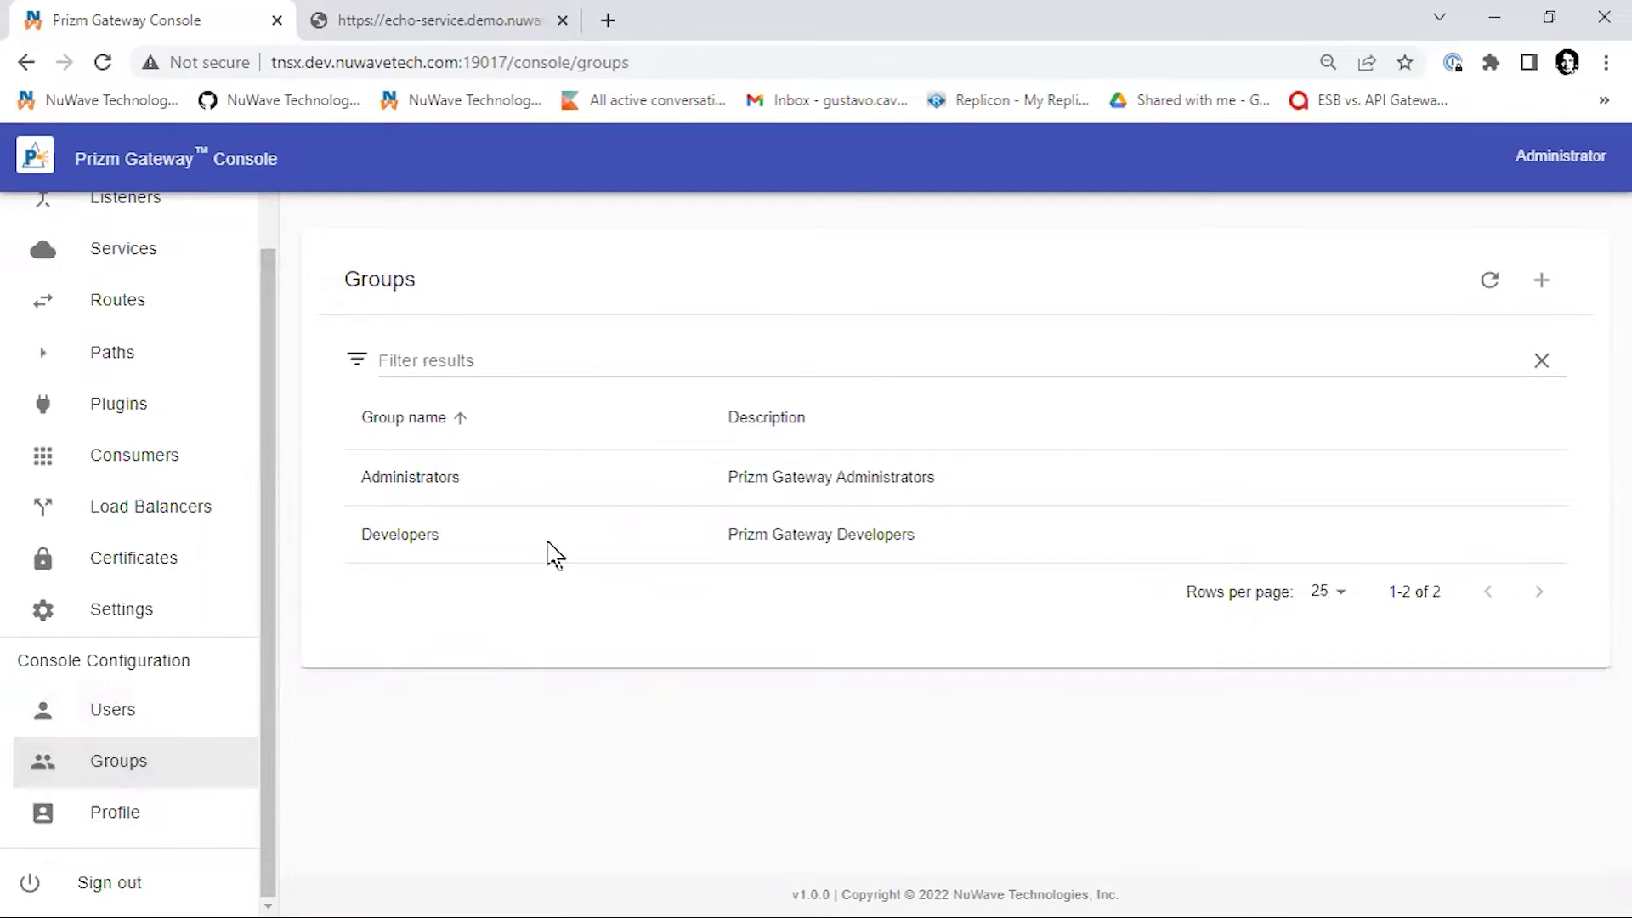
Step: Create a group named QA with the description "Quality Grouop", assign the developer user to it, and save it
left_click(1541, 280)
left_click(515, 357)
type("QA")
left_click(889, 361)
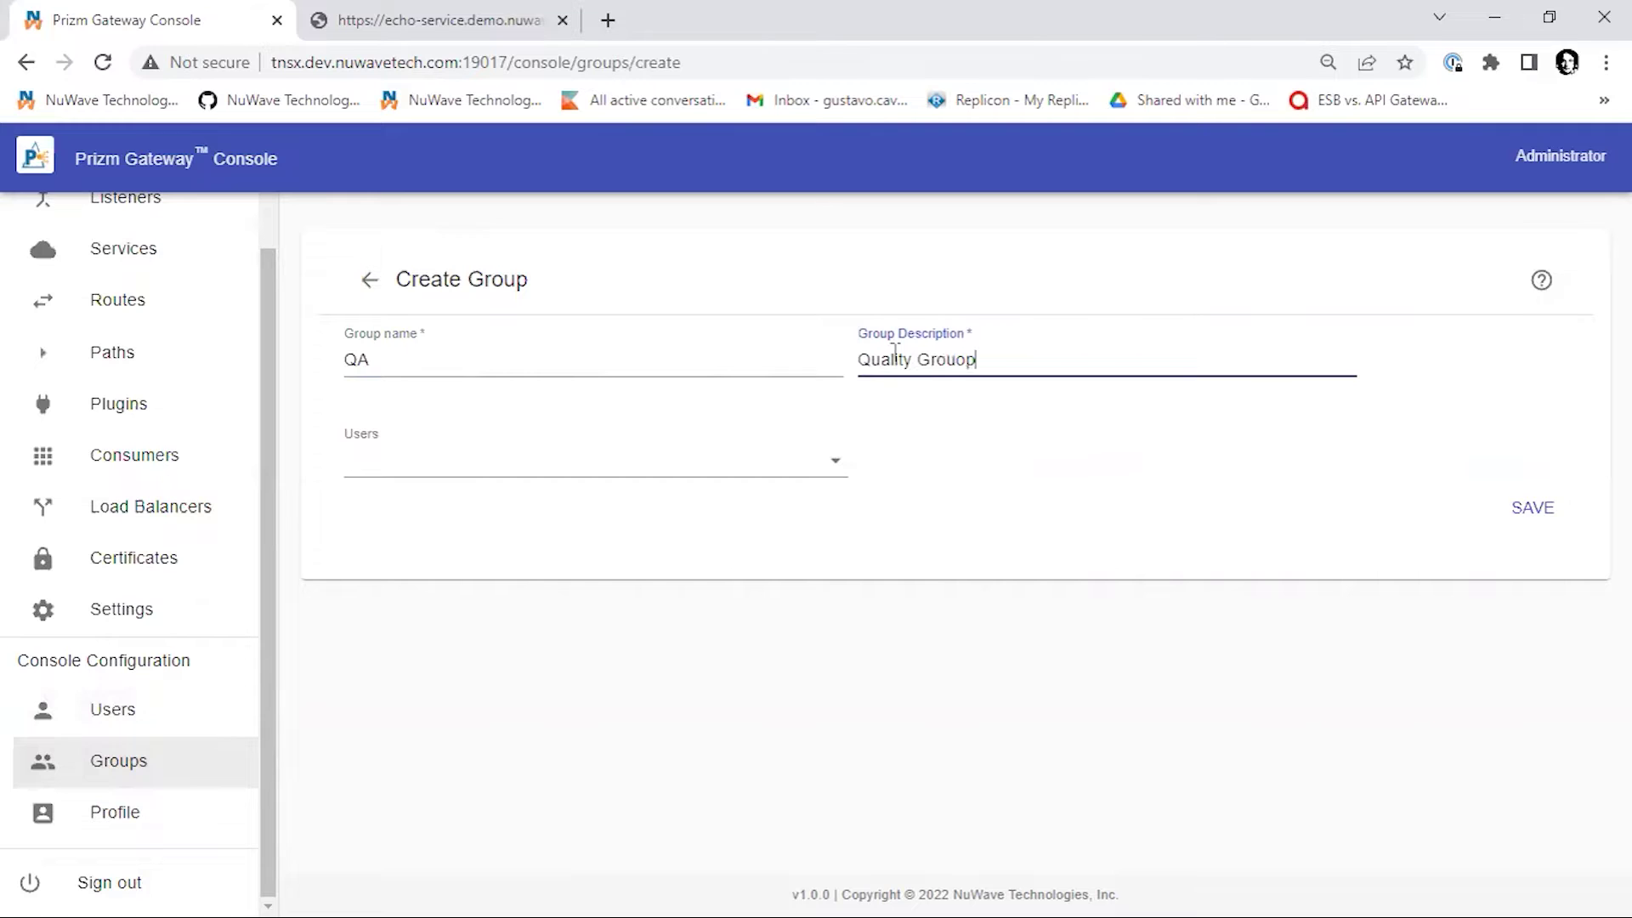
left_click(650, 466)
left_click(535, 553)
left_click(1555, 512)
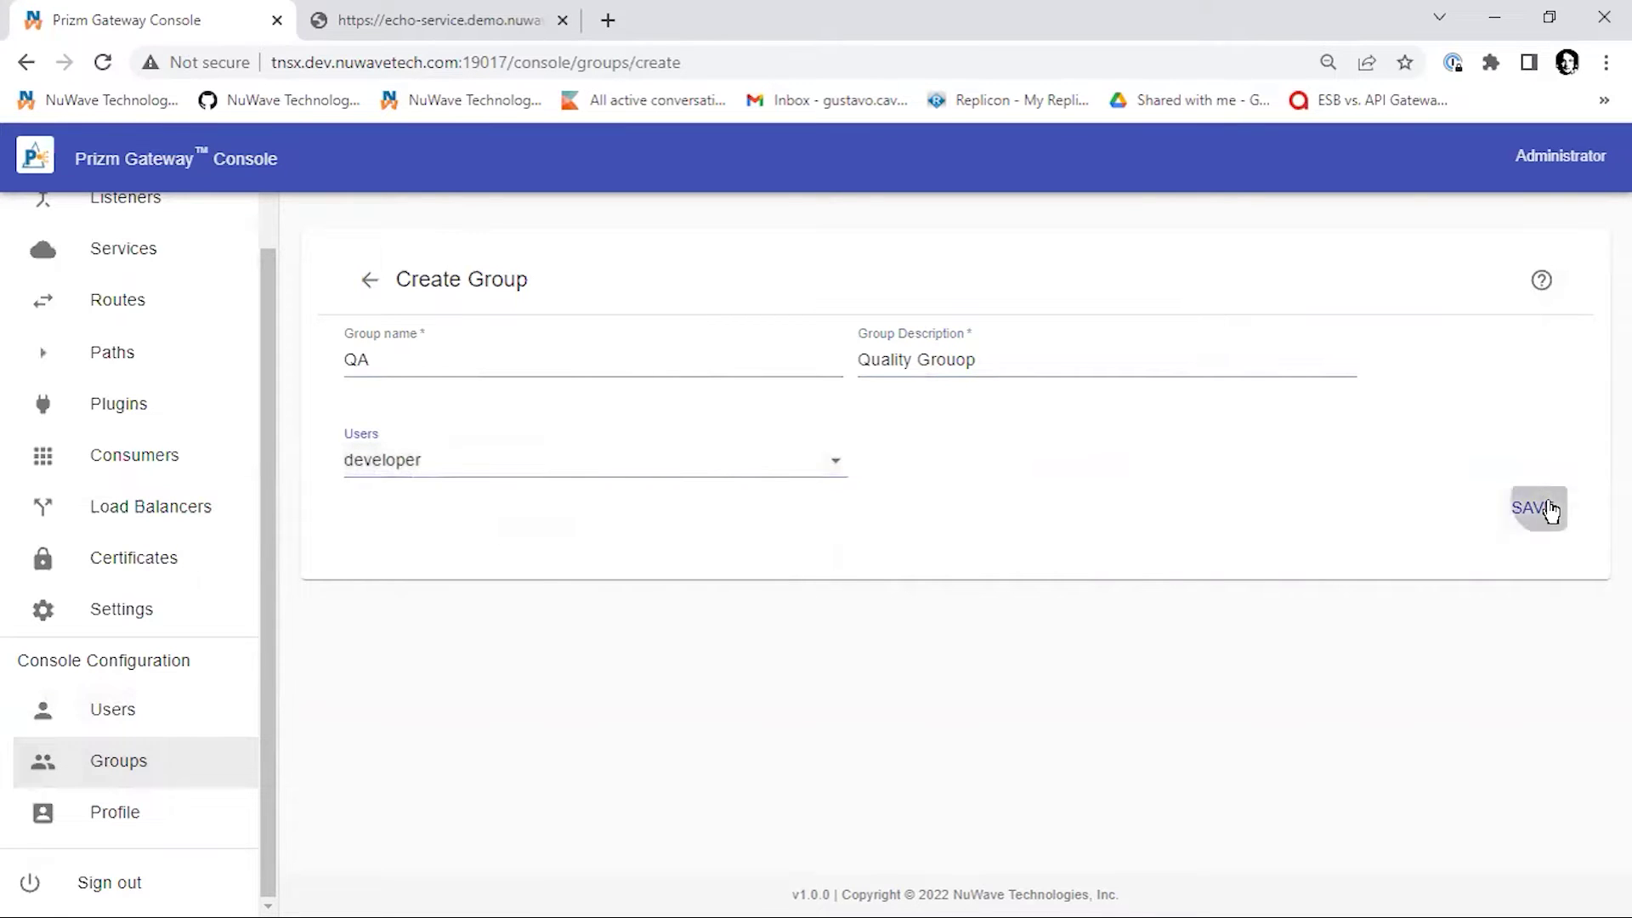
left_click(1543, 508)
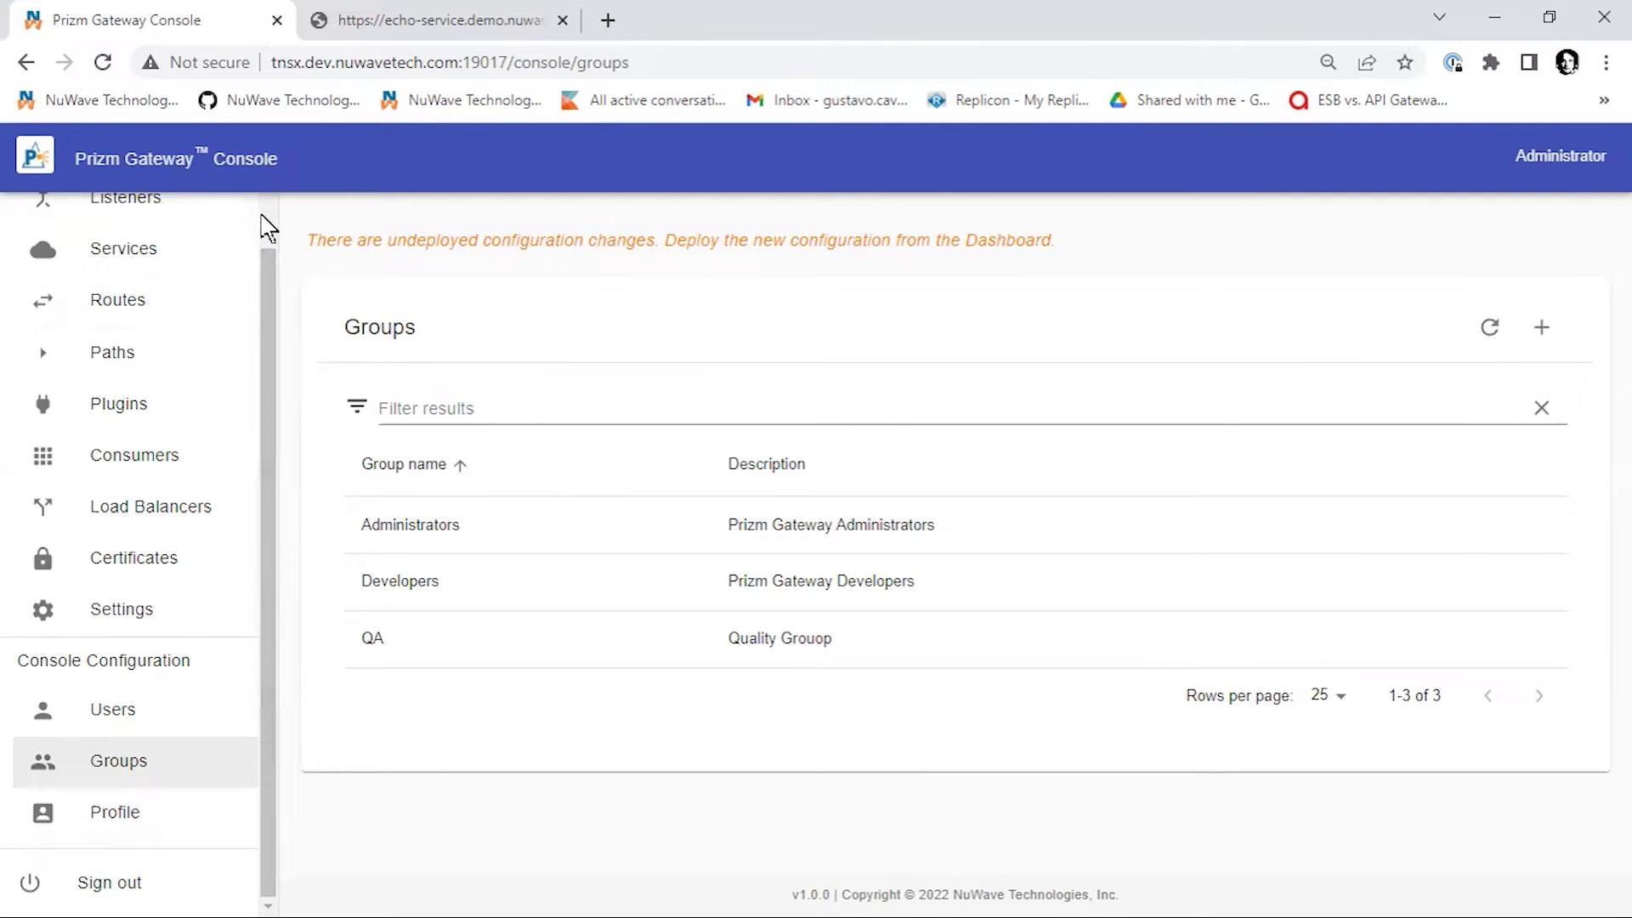
Step: Create and save an enabled listener named PrizmListener1 with the description "PL 1" on port 19018
scroll(247, 234, "up", 2)
left_click(160, 246)
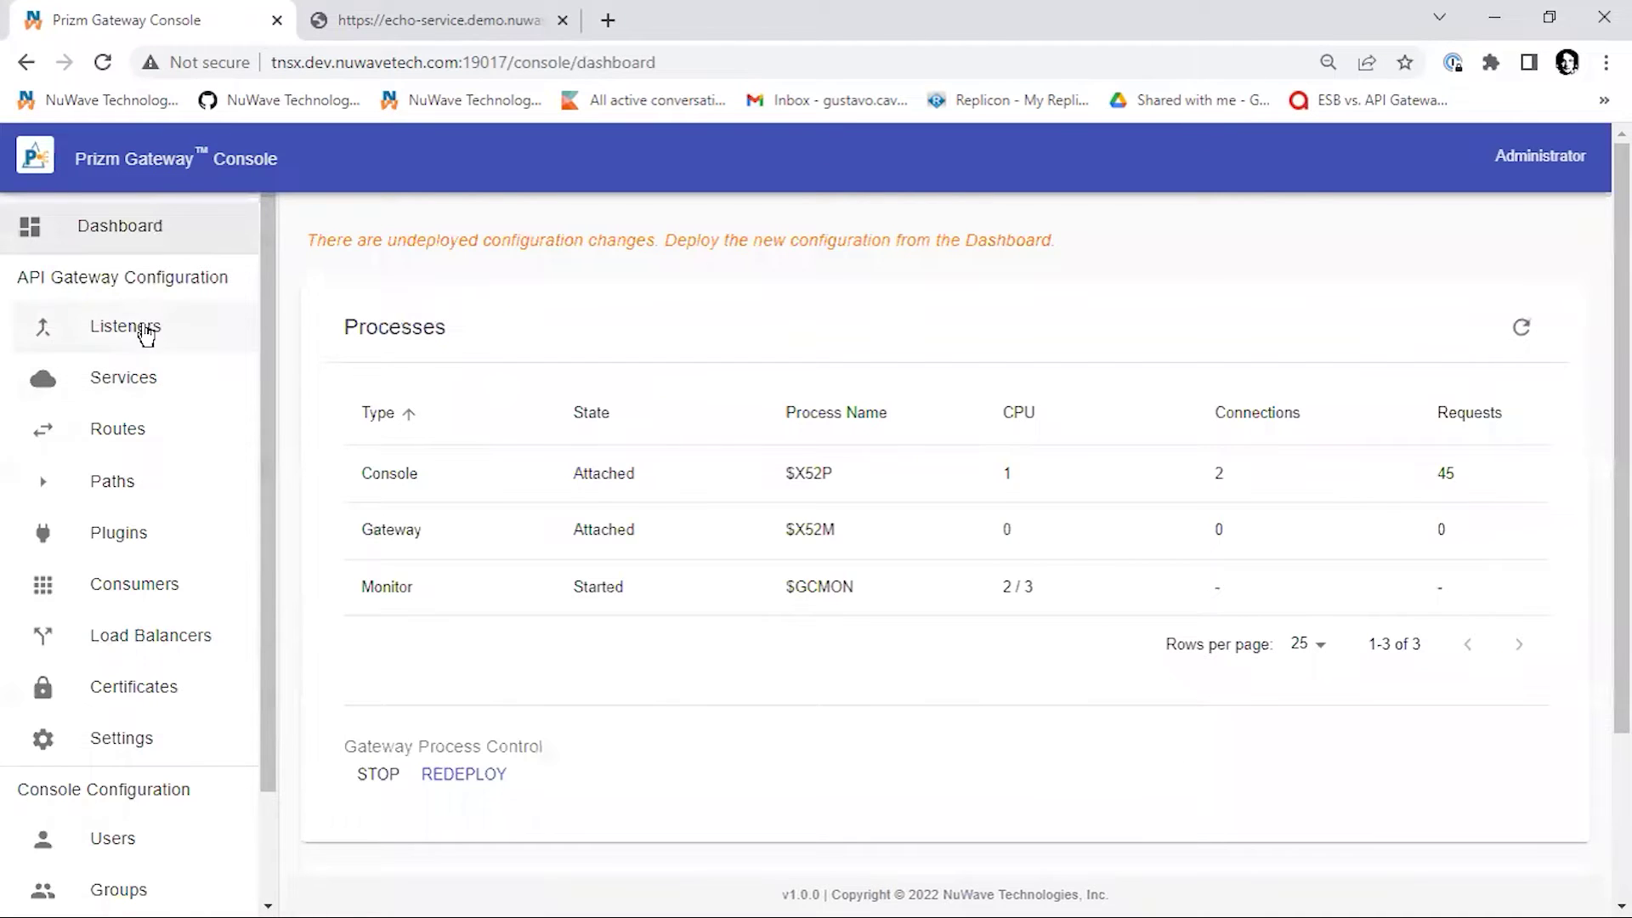
left_click(142, 332)
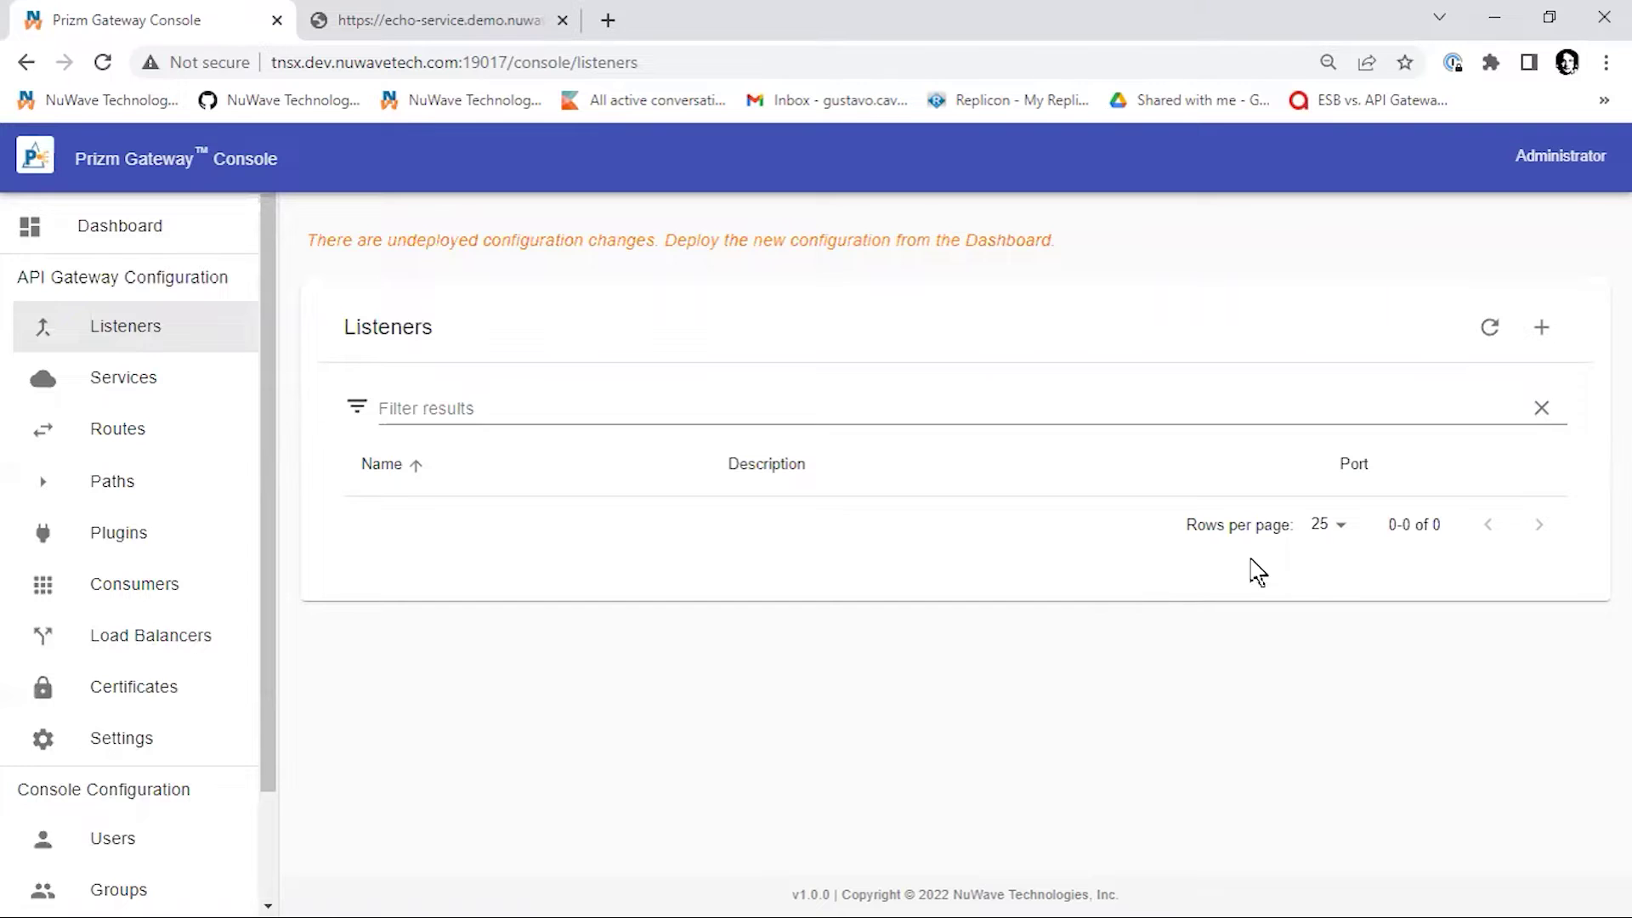
left_click(1541, 327)
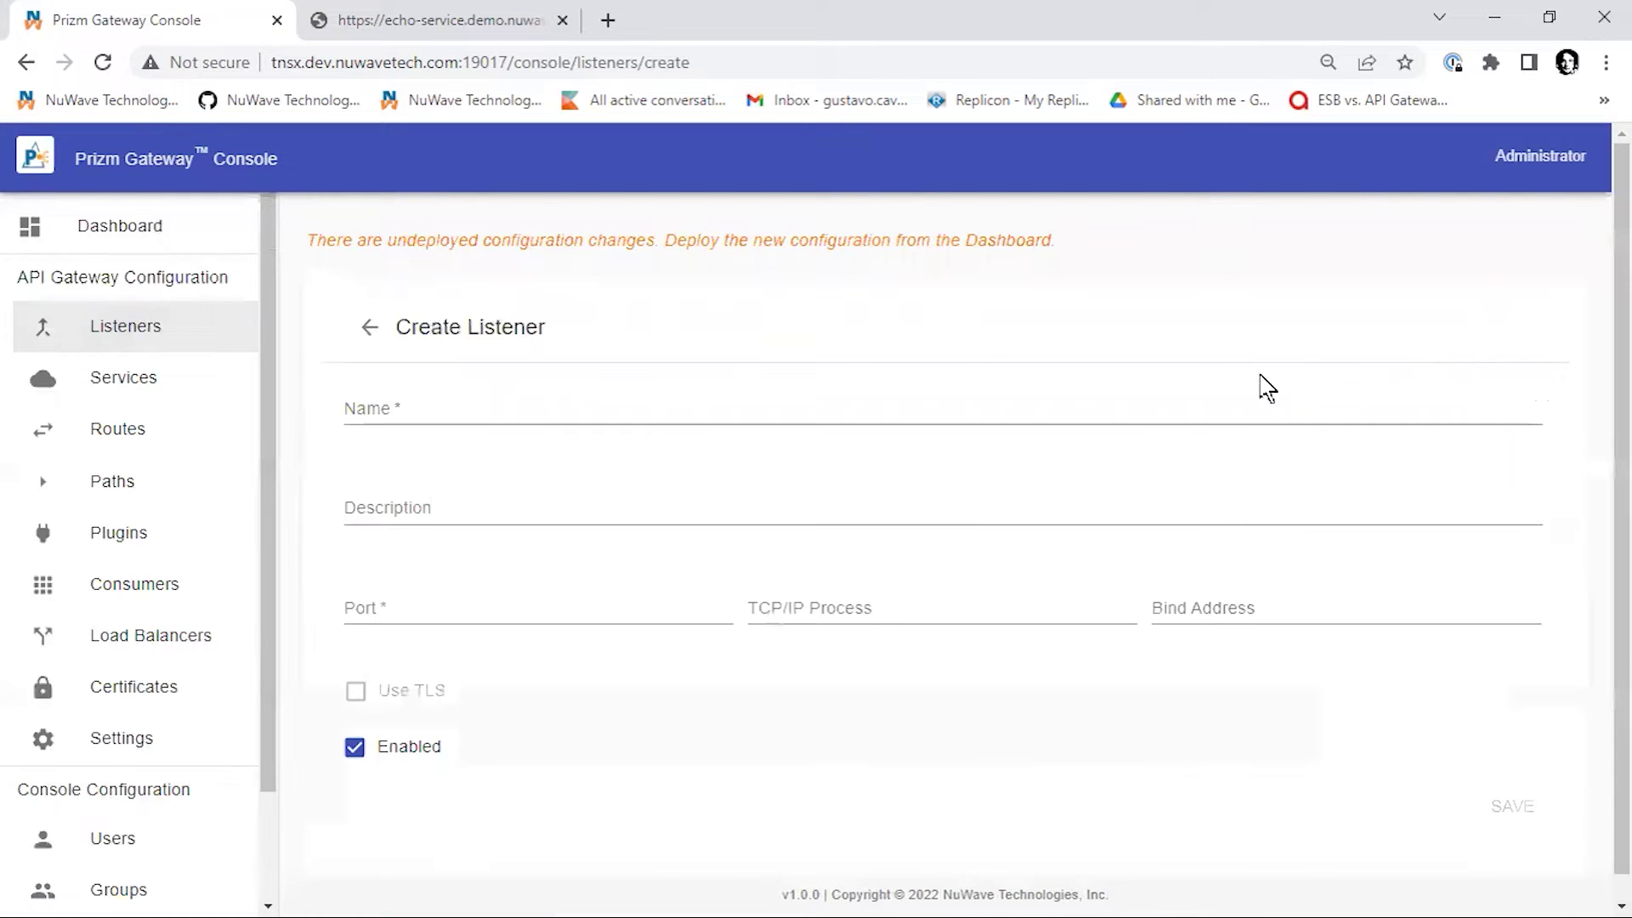
left_click(395, 411)
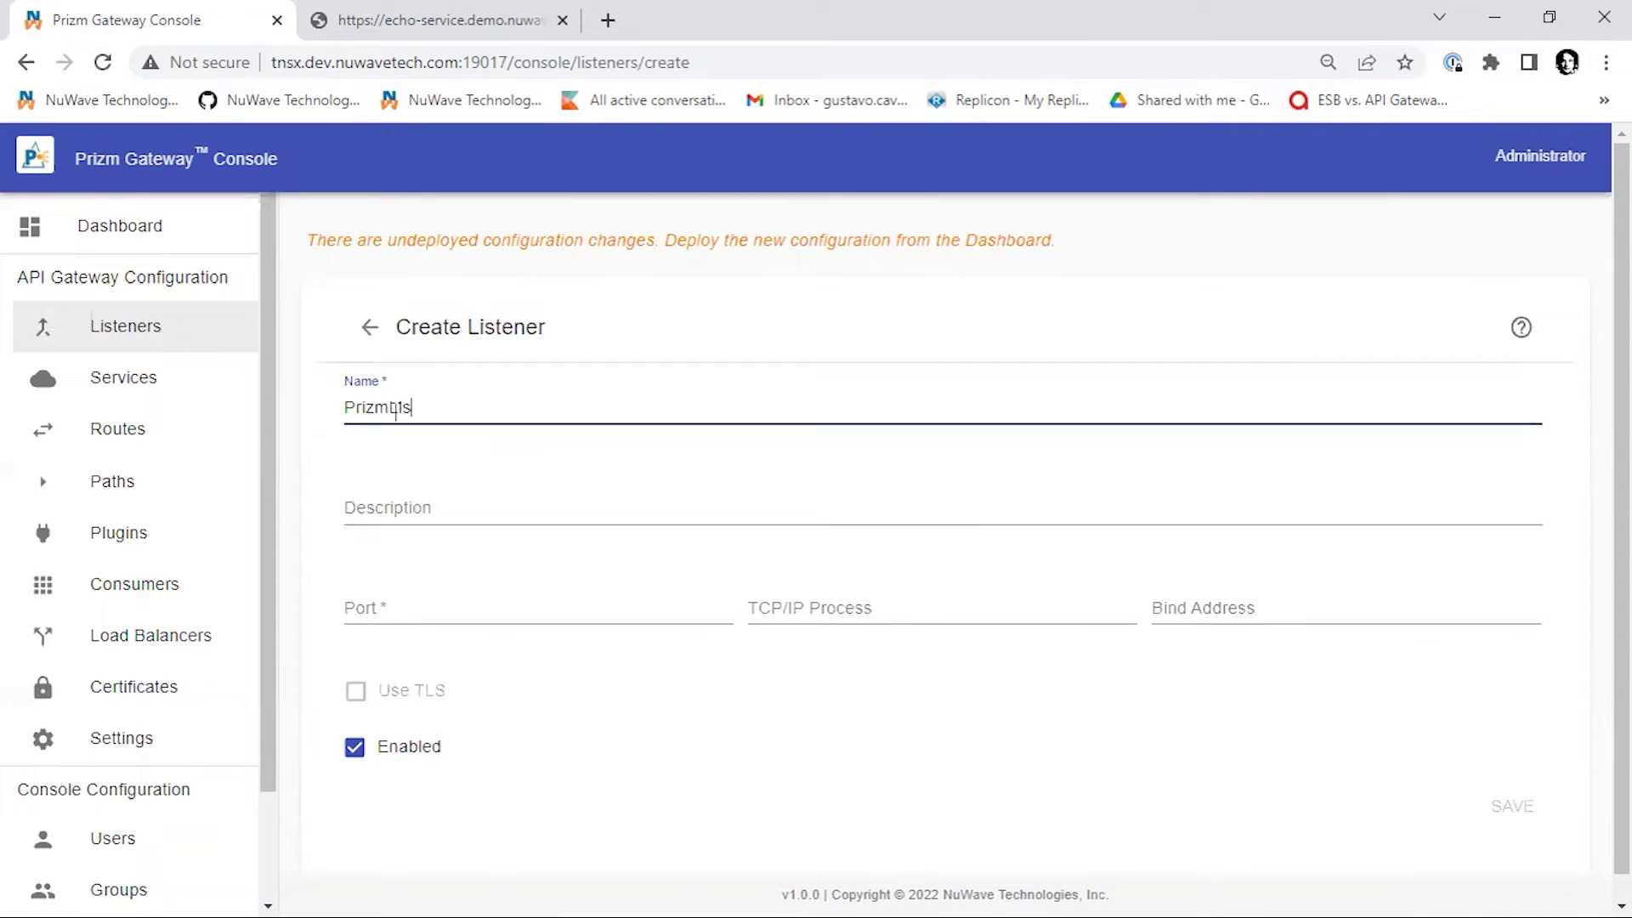
key("Tab")
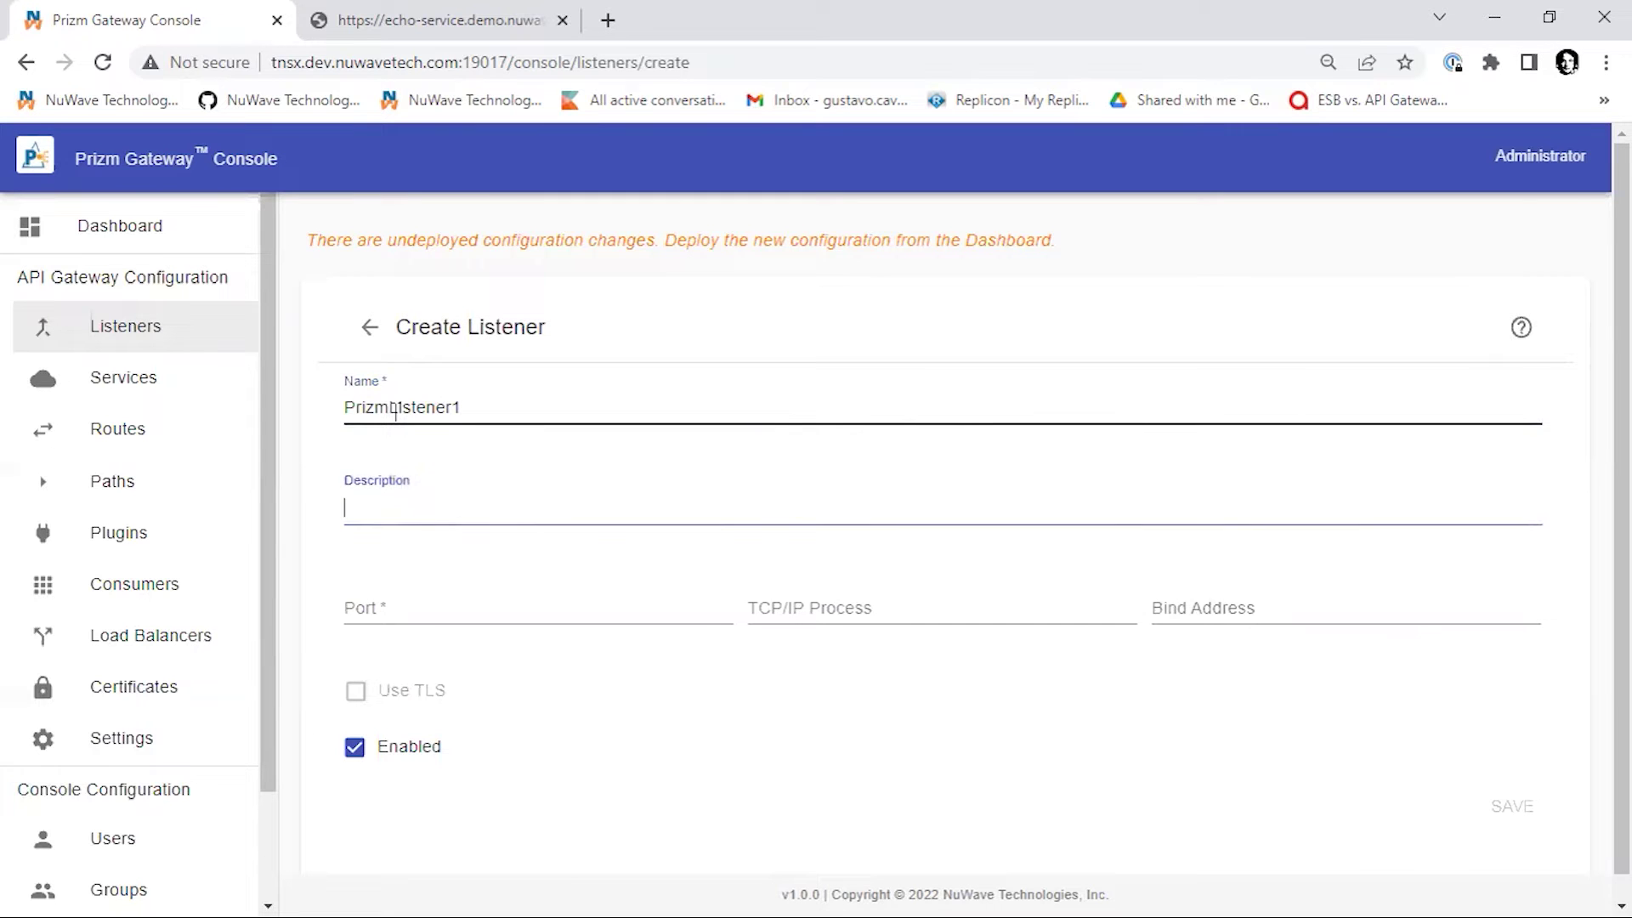
key("Tab")
type("190")
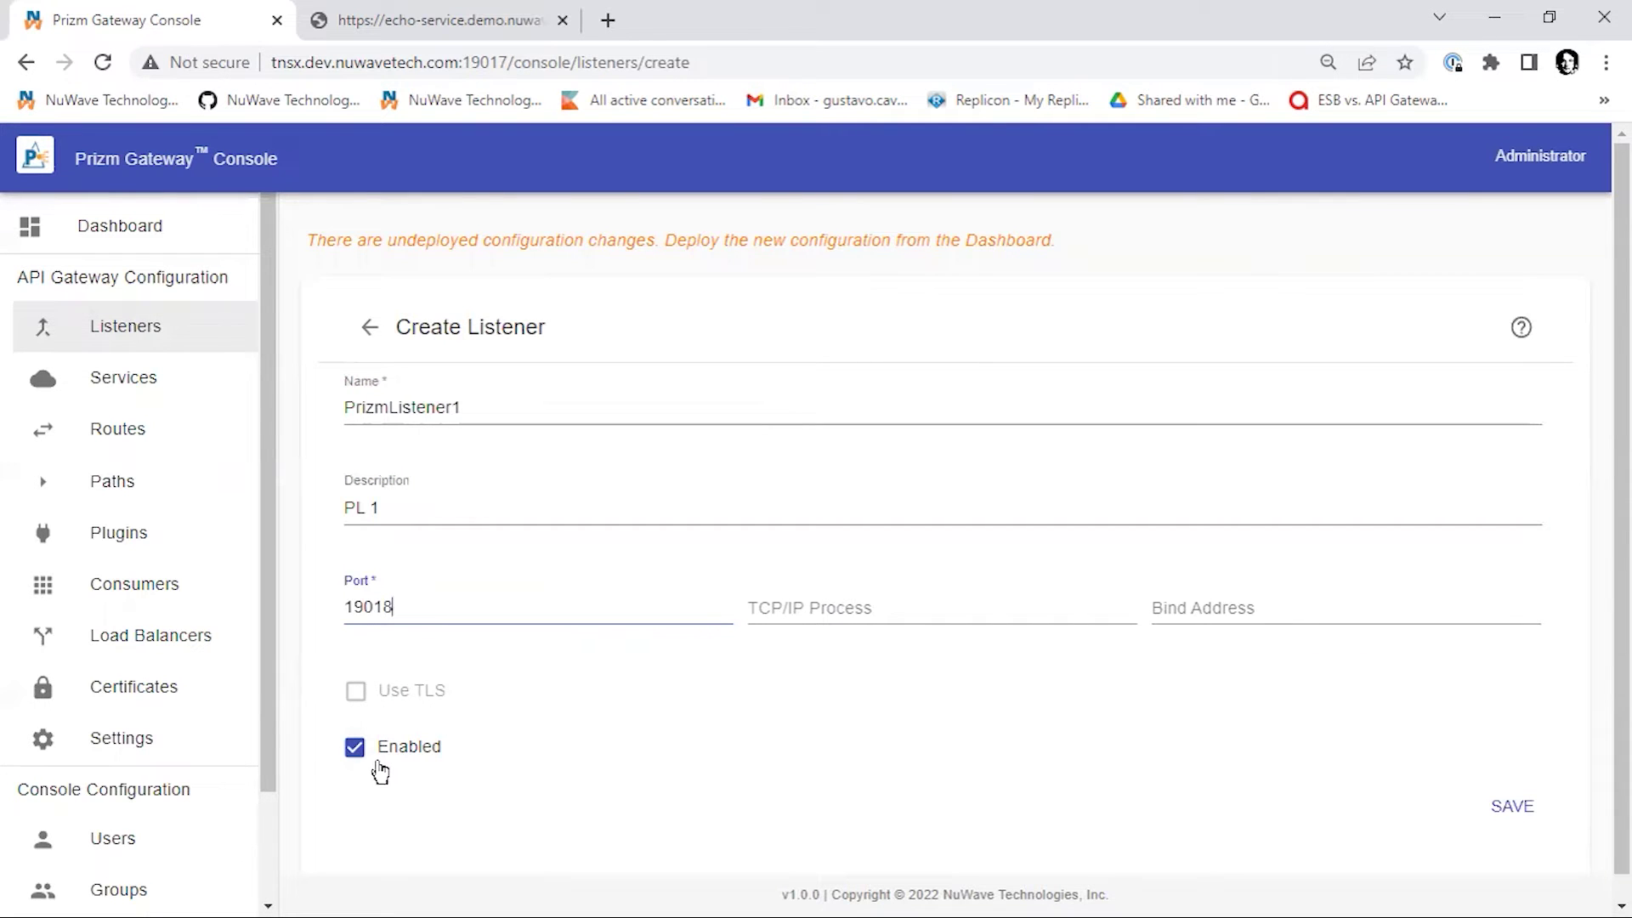
left_click(1508, 812)
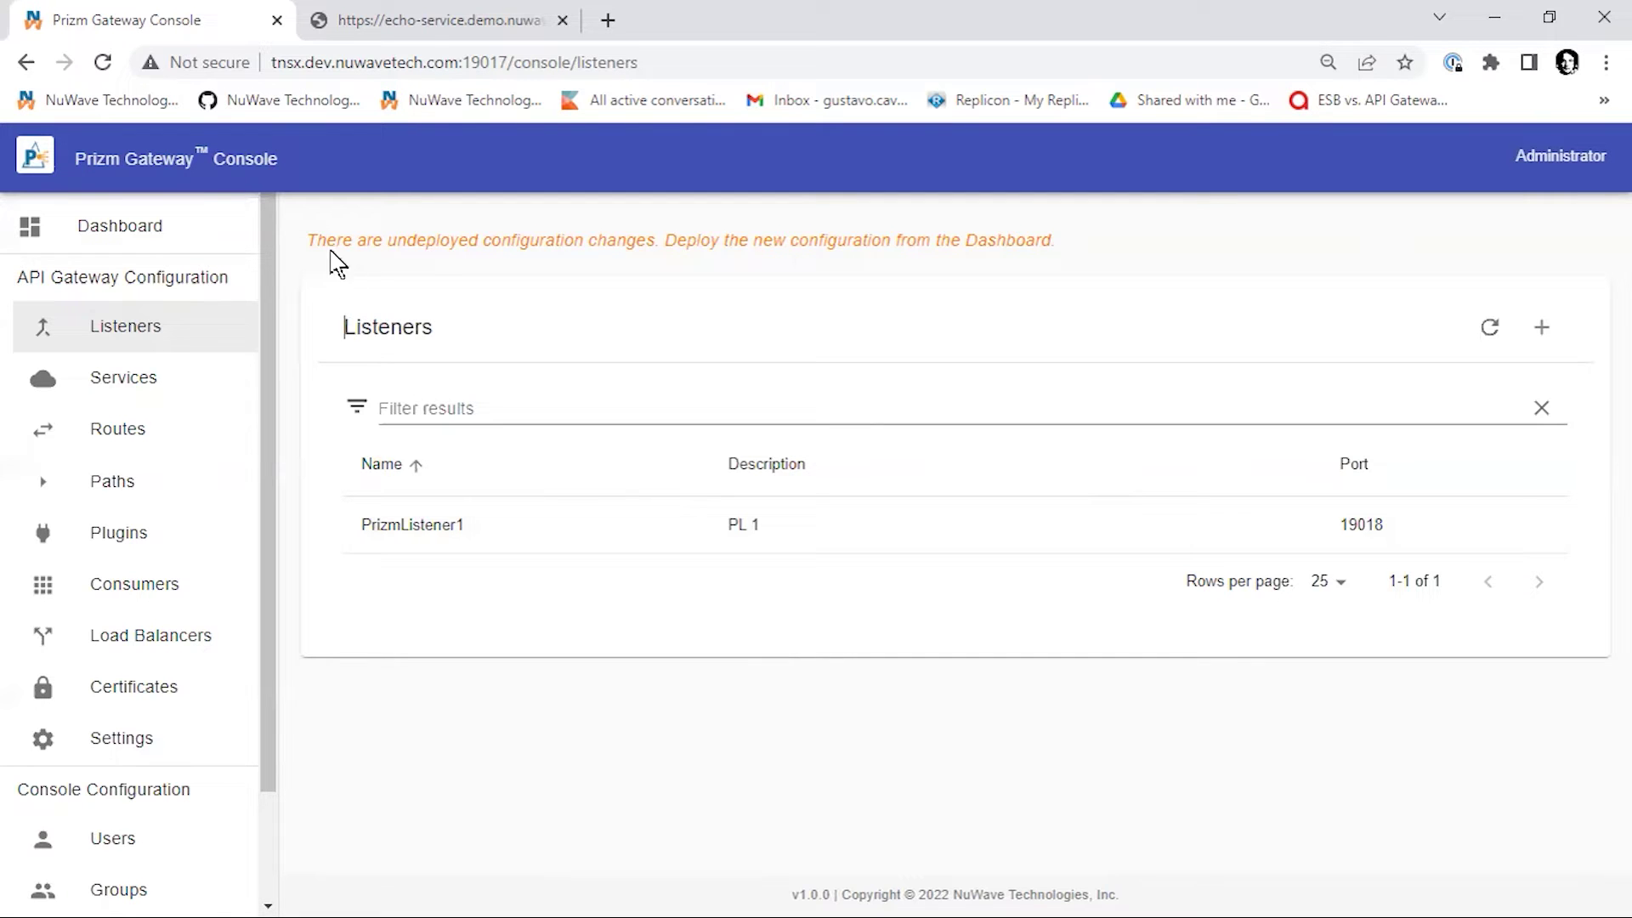
Step: Redeploy the Gateway process configuration from the dashboard and confirm the redeployment
left_click(93, 225)
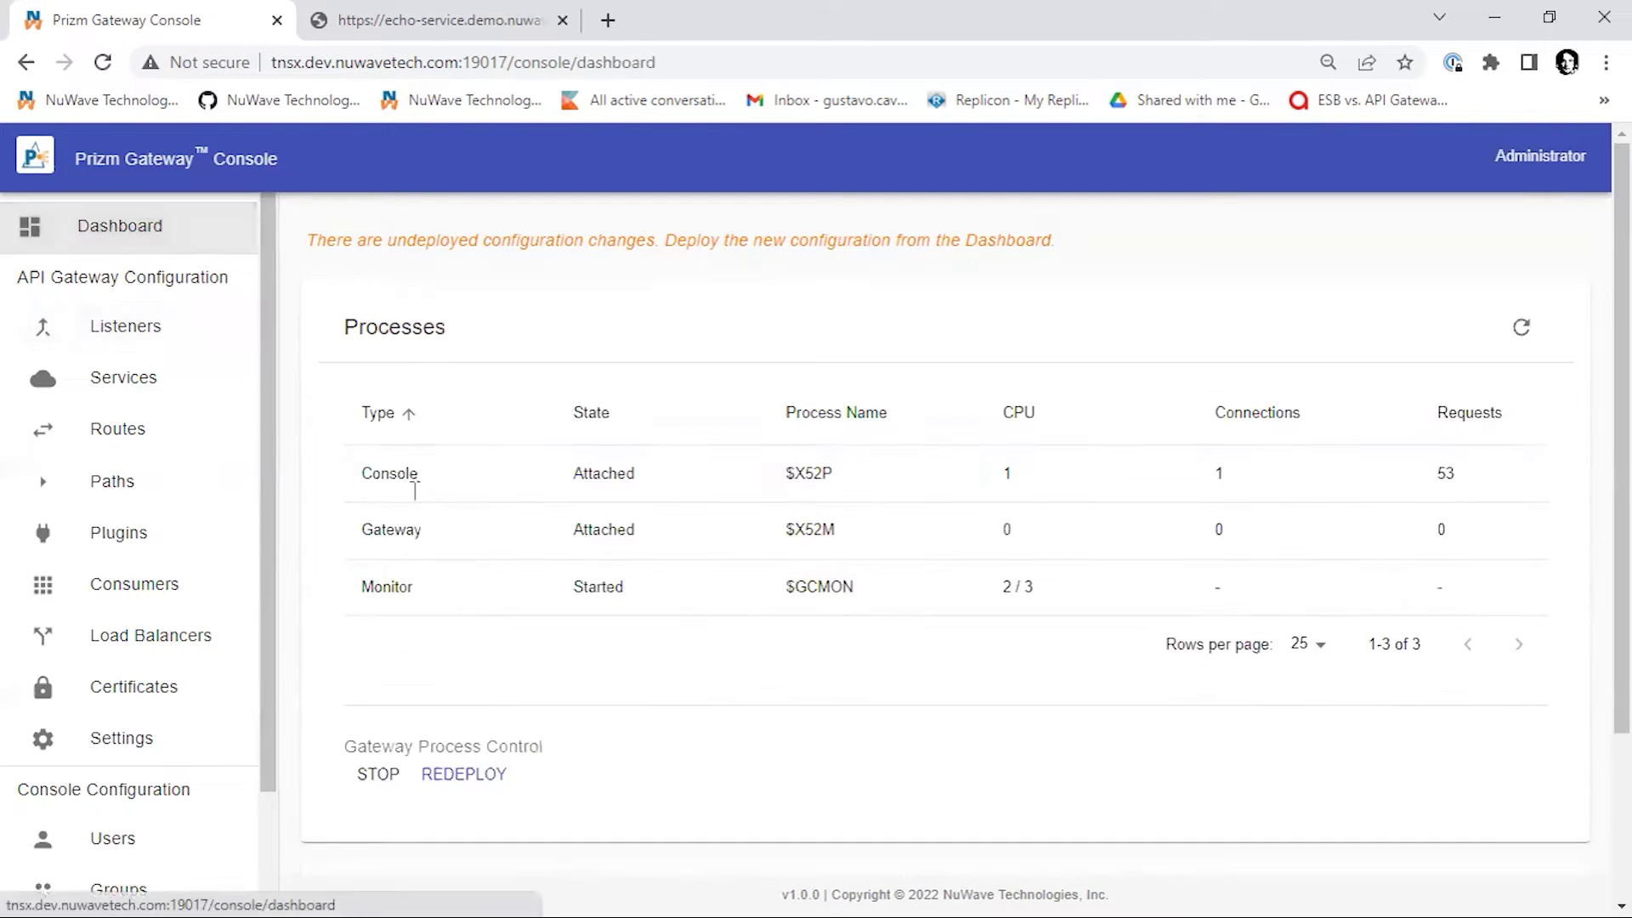
left_click(446, 784)
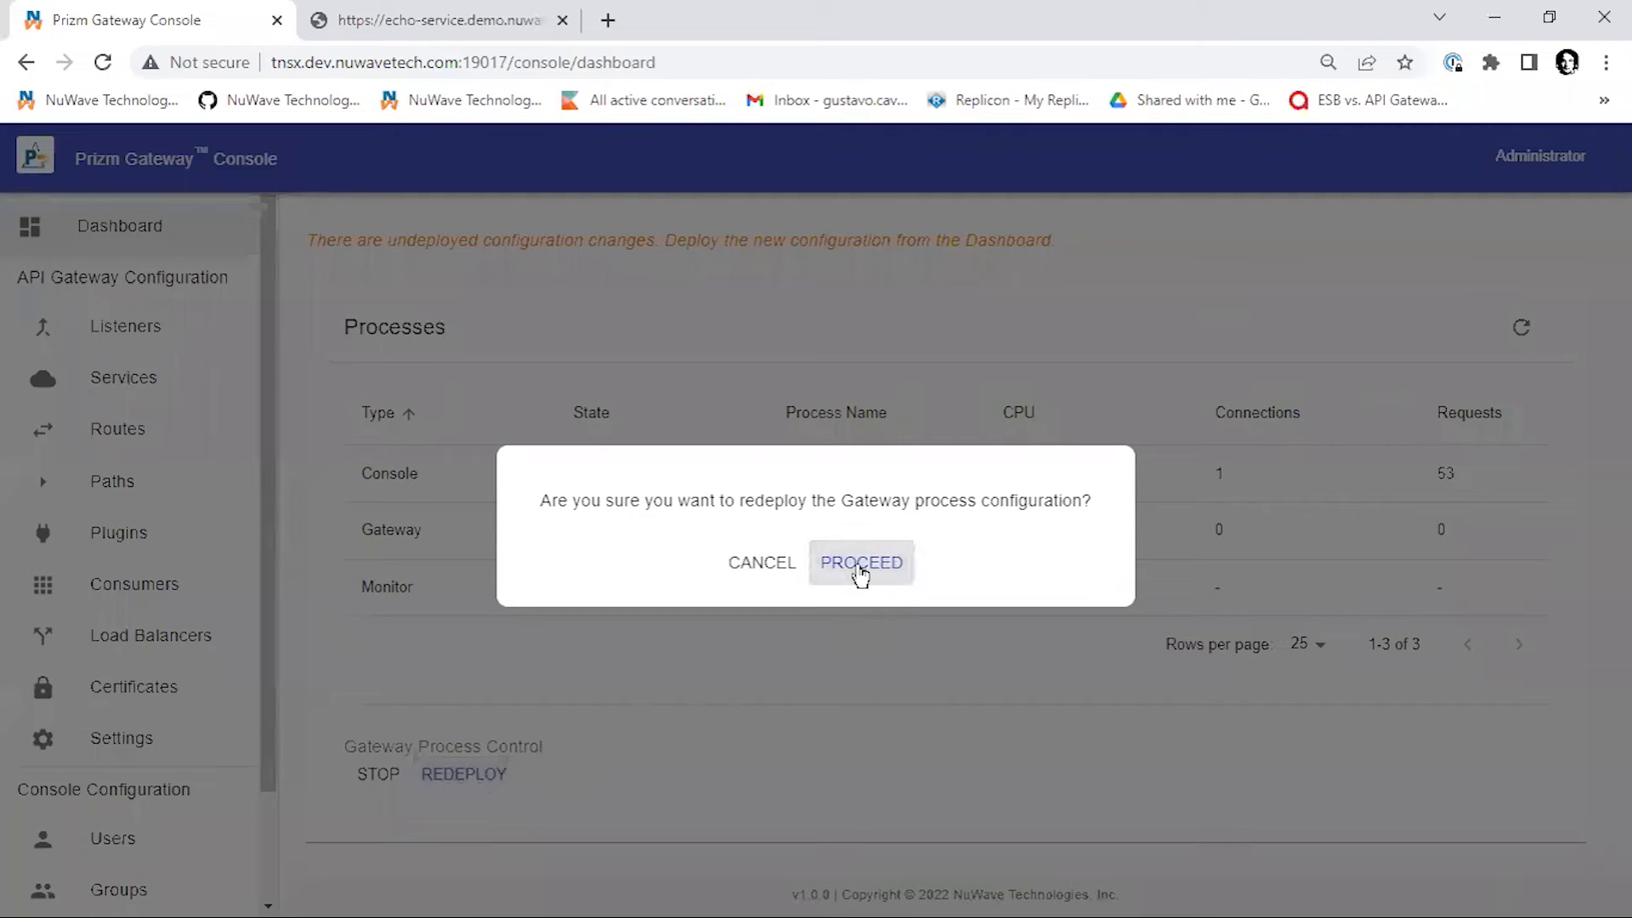
left_click(861, 564)
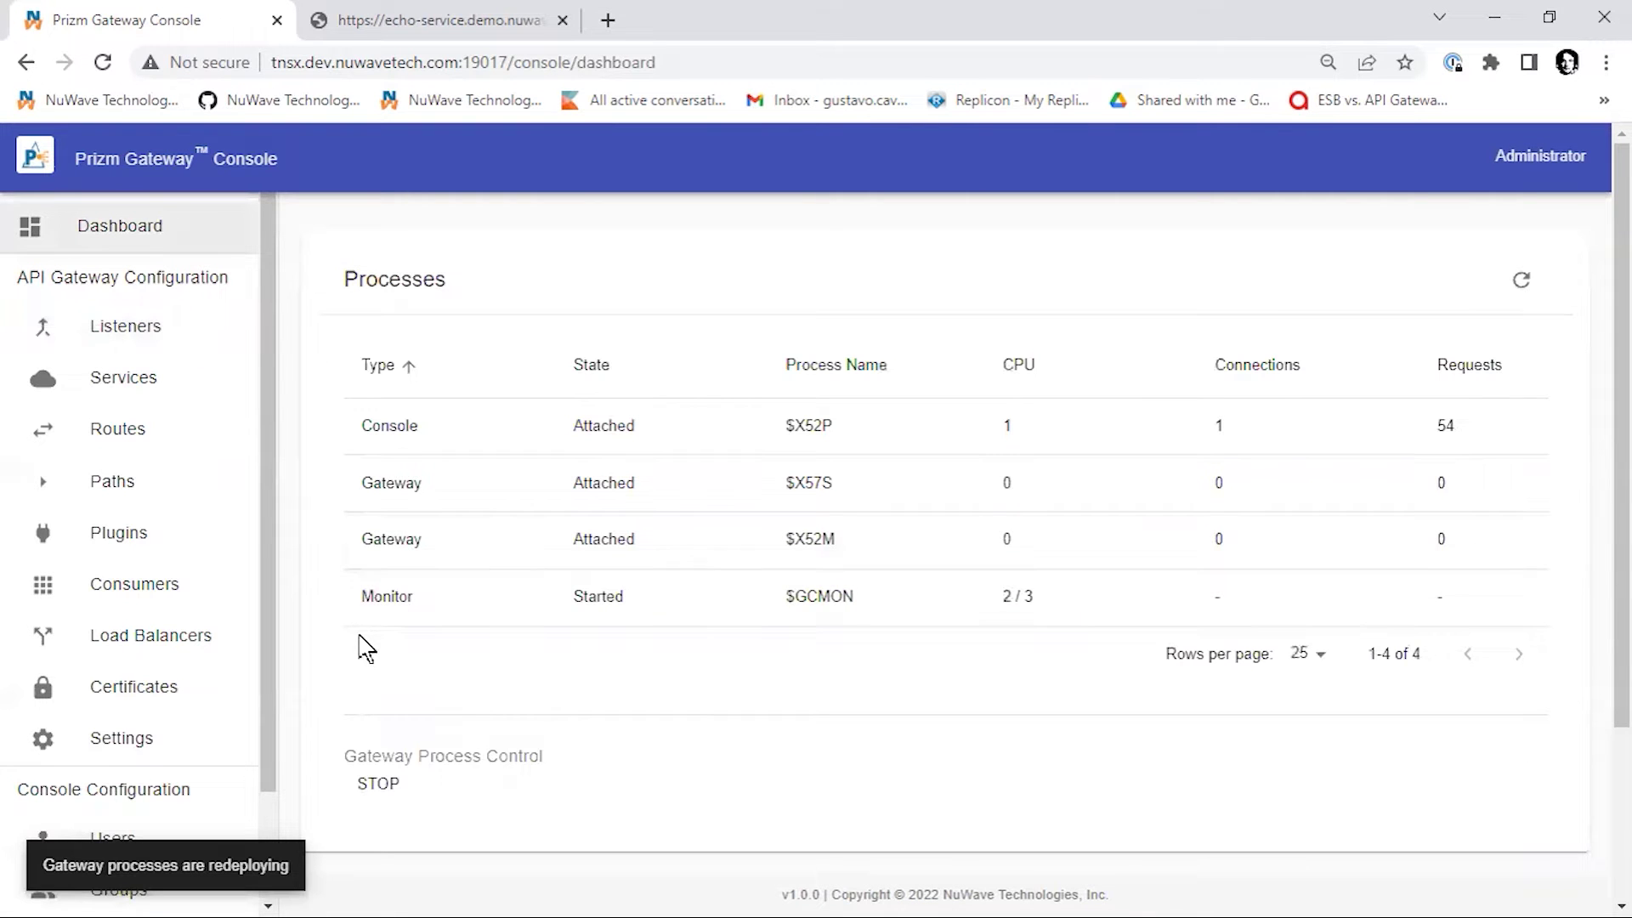
left_click(119, 326)
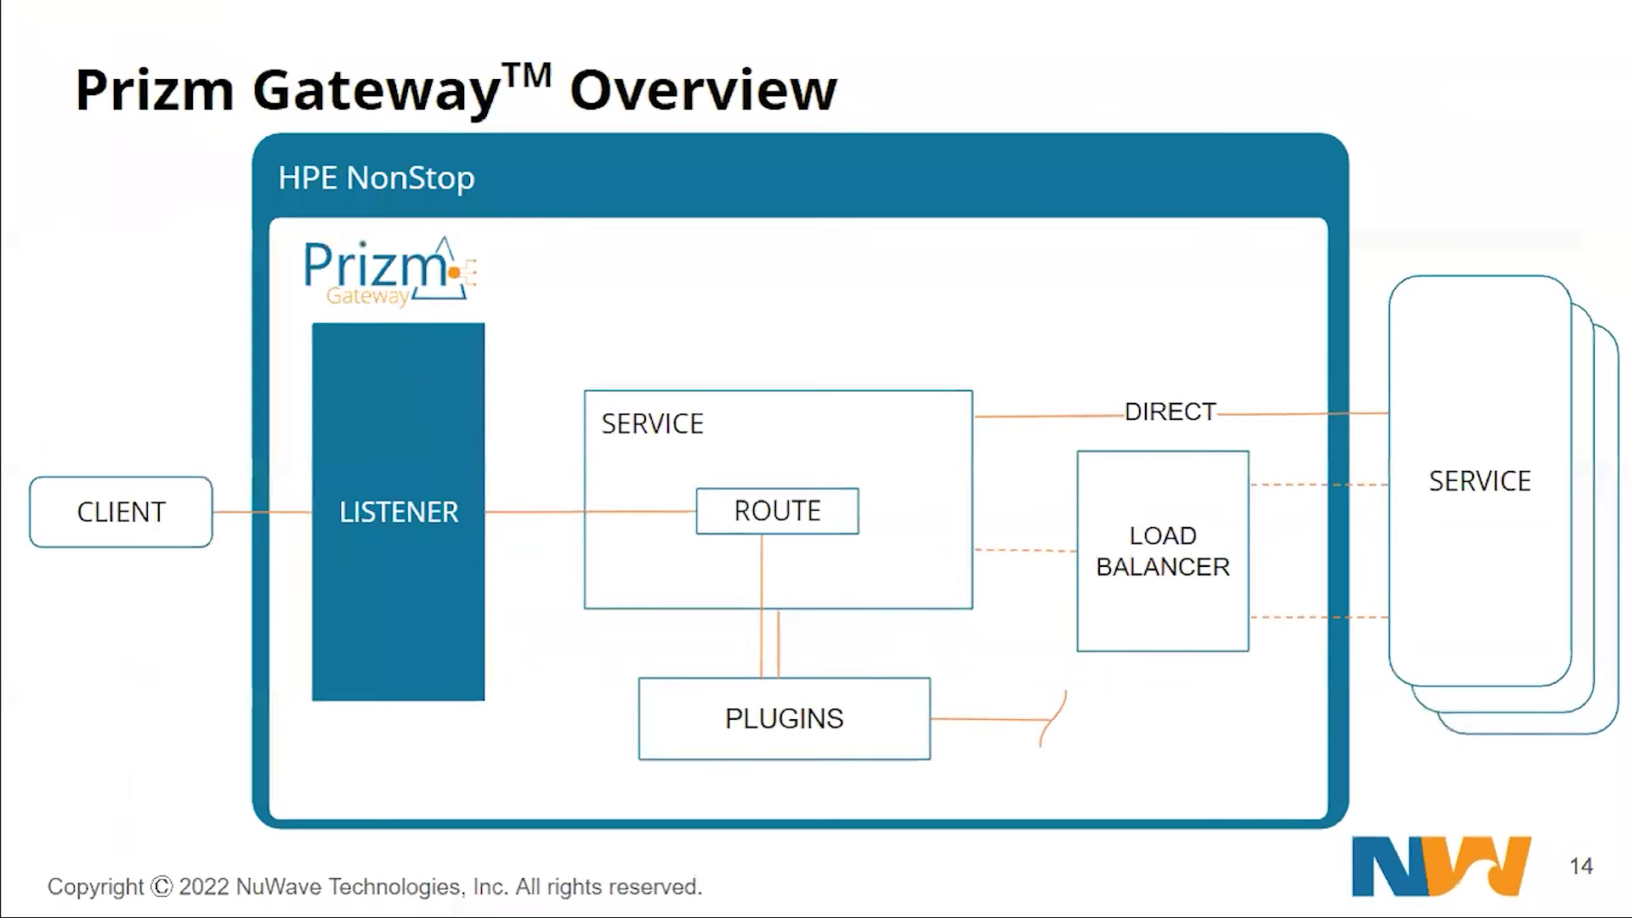
key("Right")
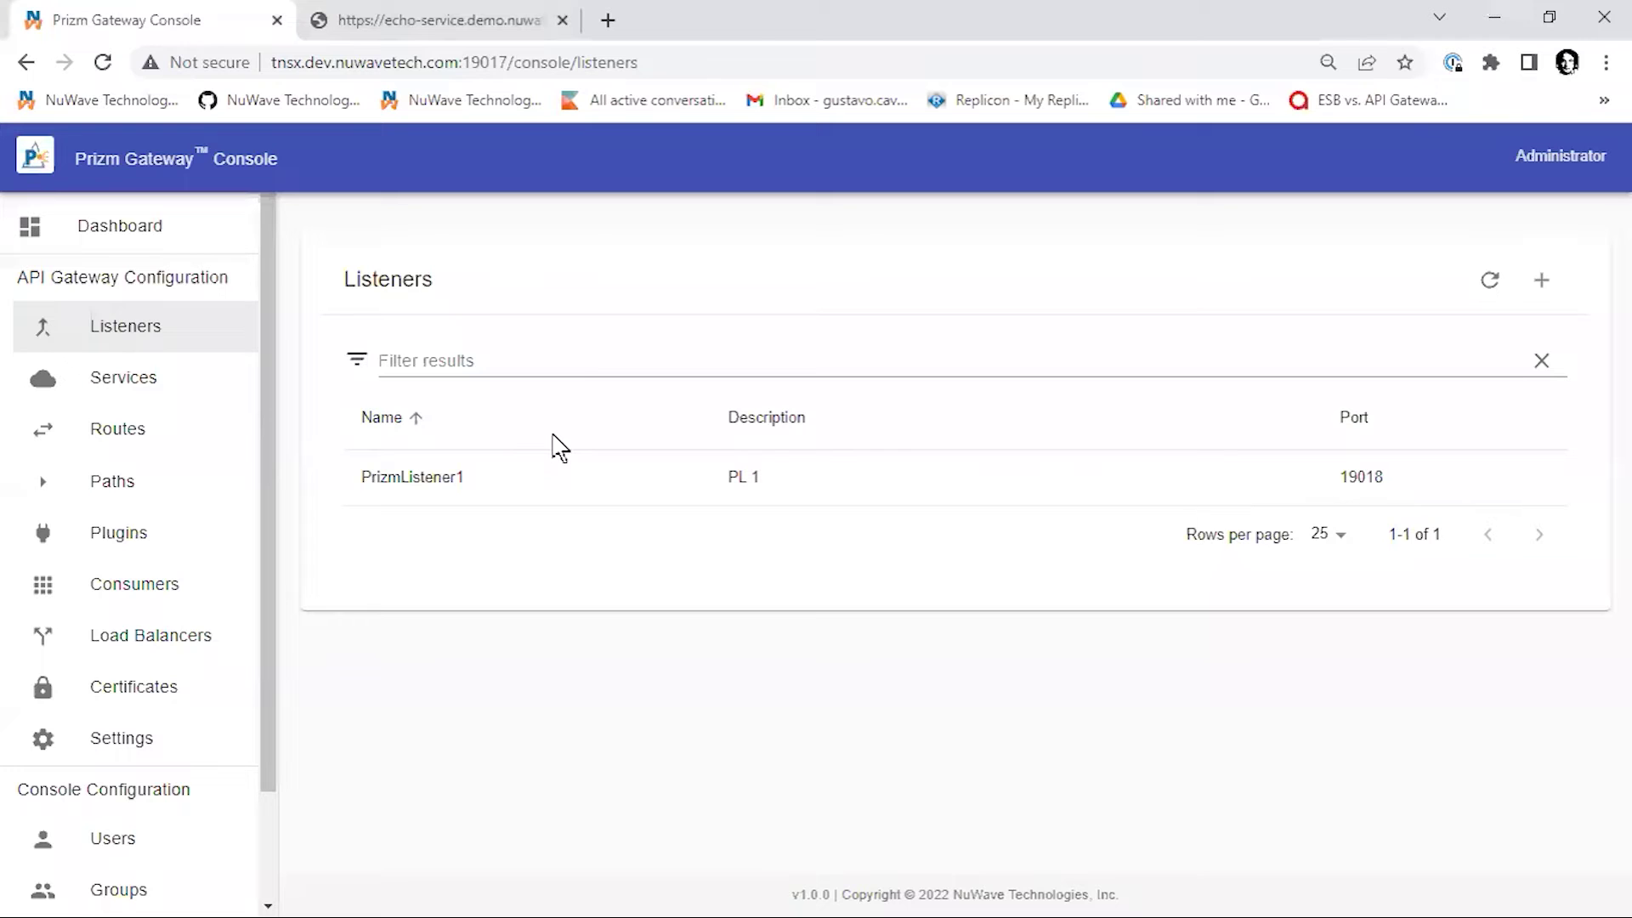
left_click(450, 23)
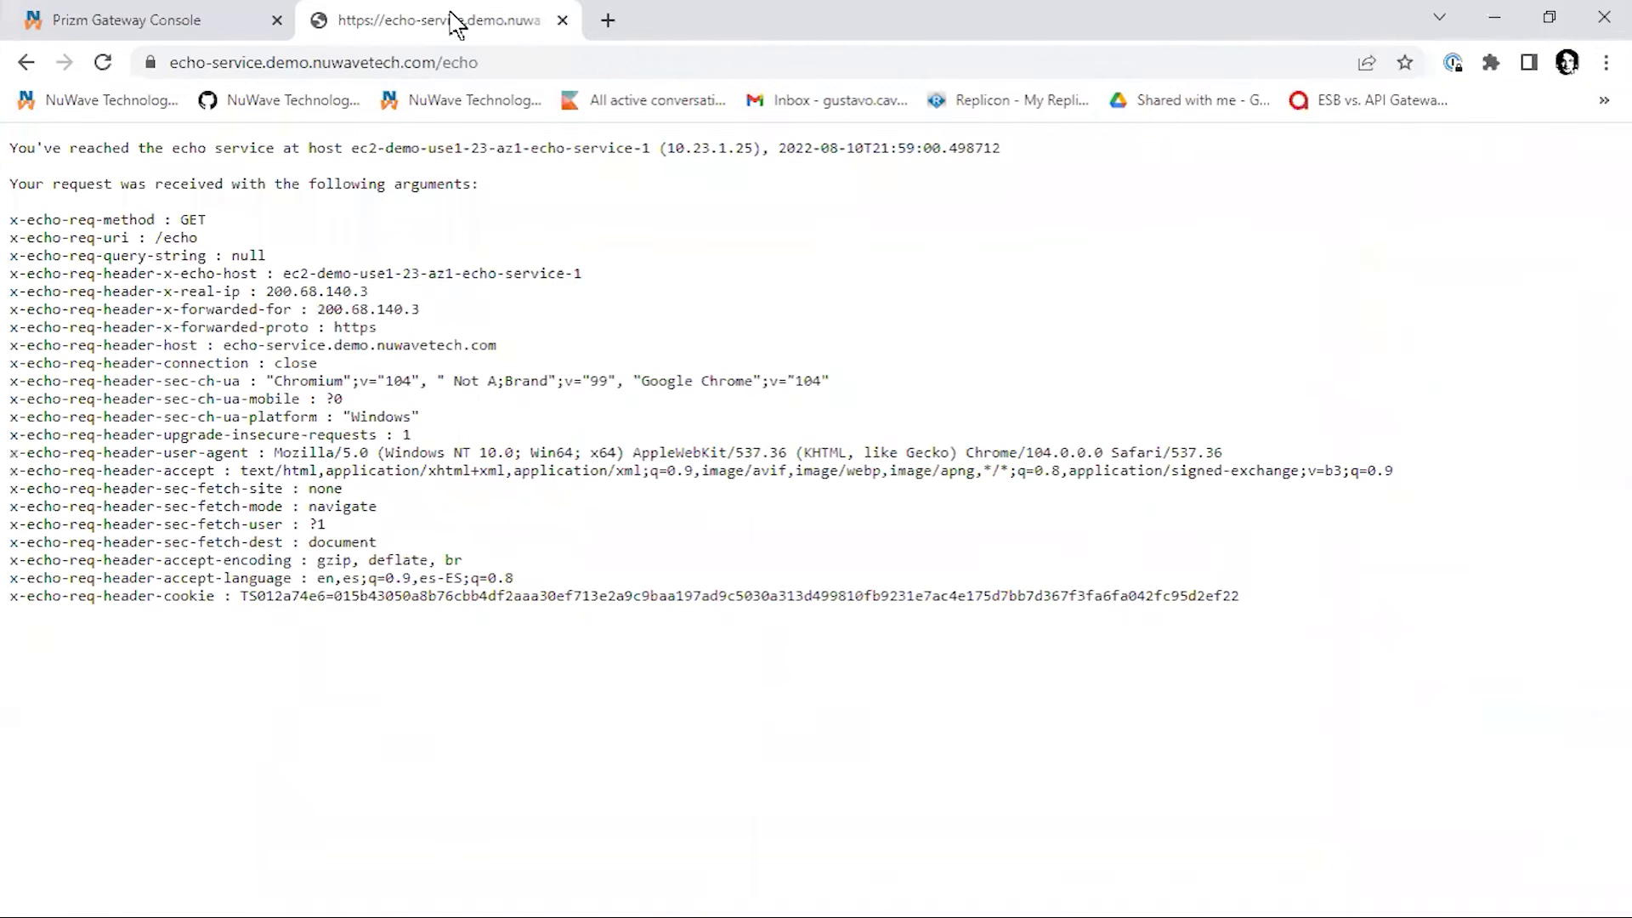
left_click(454, 55)
left_click(525, 55)
key("BackSpace")
key("BackSpace")
key("BackSpace")
key("BackSpace")
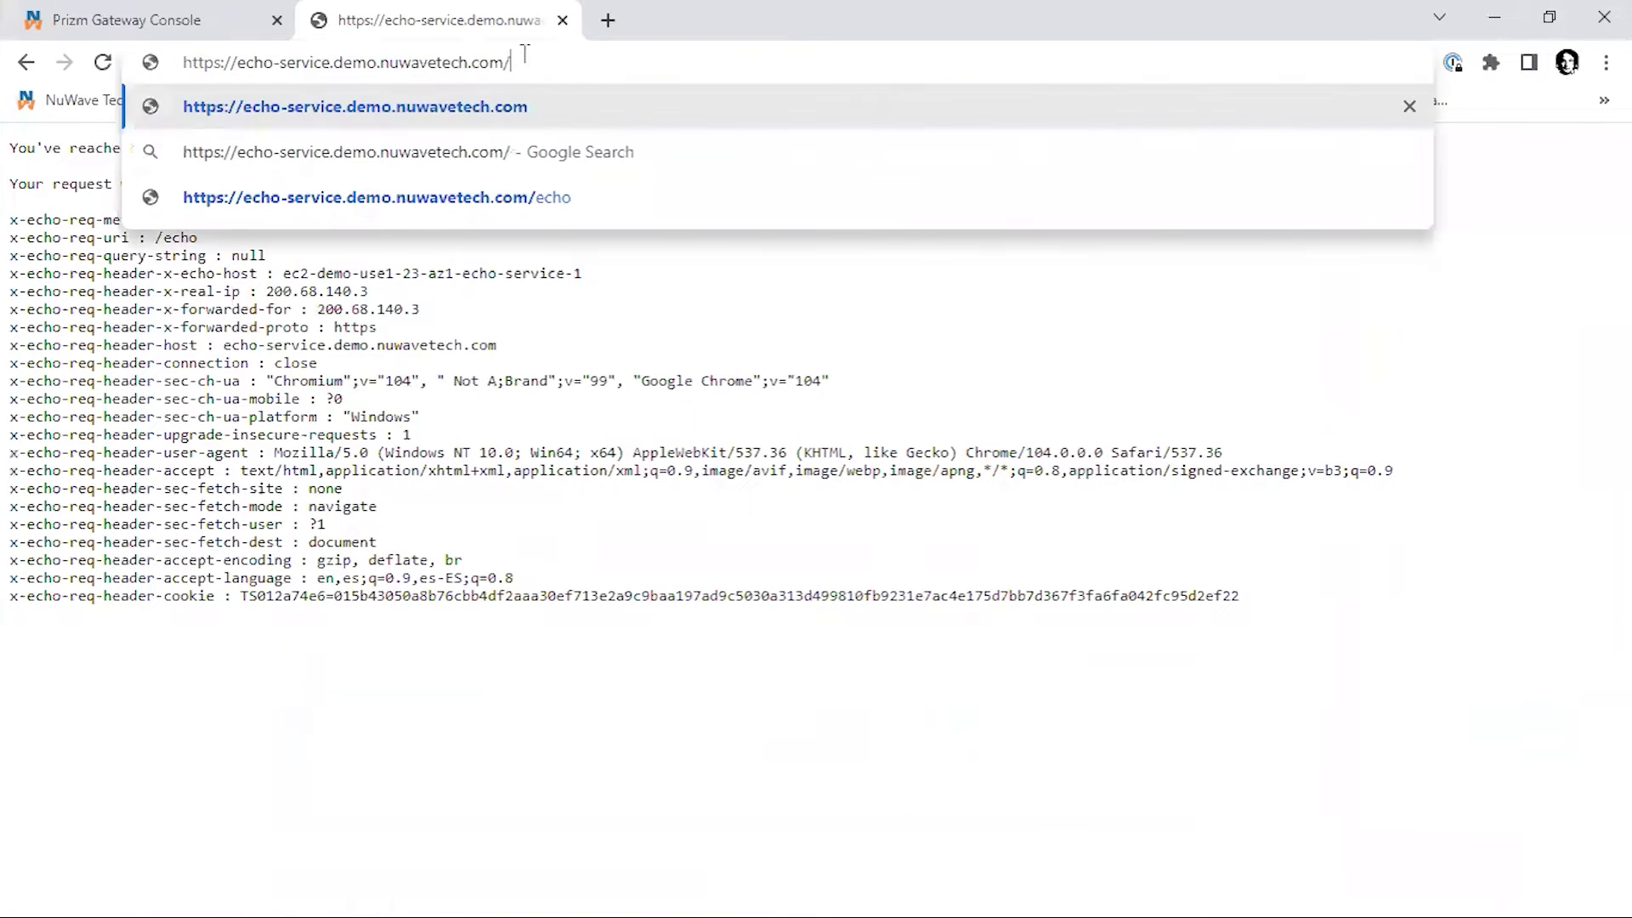
key("ctrl+a")
key("ctrl+c")
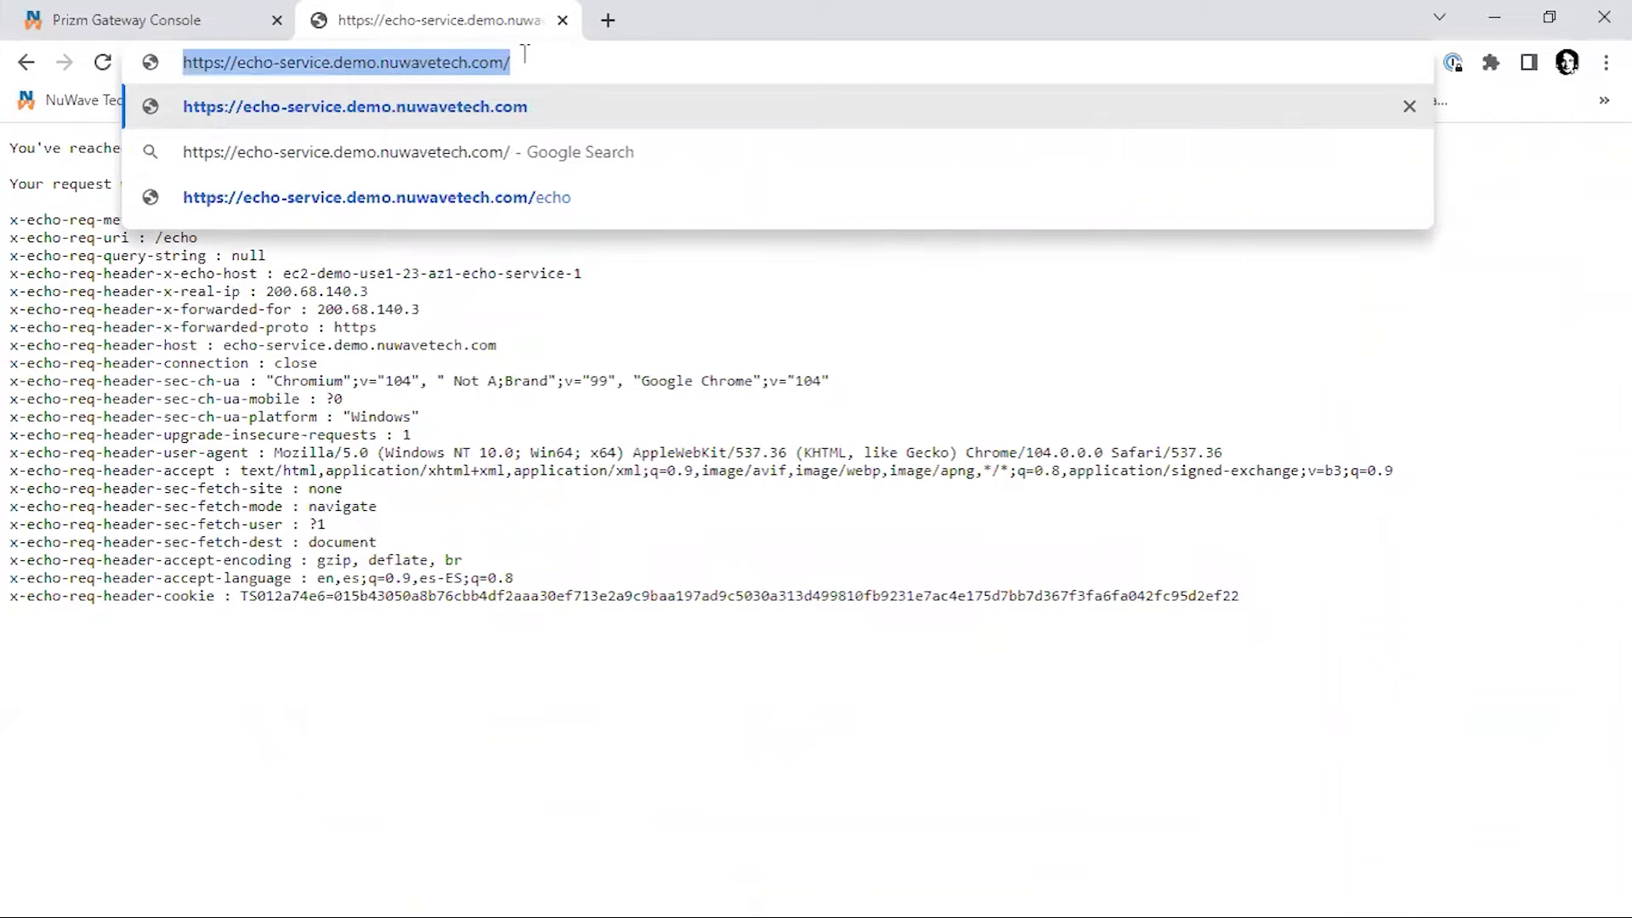
Step: Start a new gateway service in the console with the name echo_endpoint and the description "echo test"
left_click(162, 20)
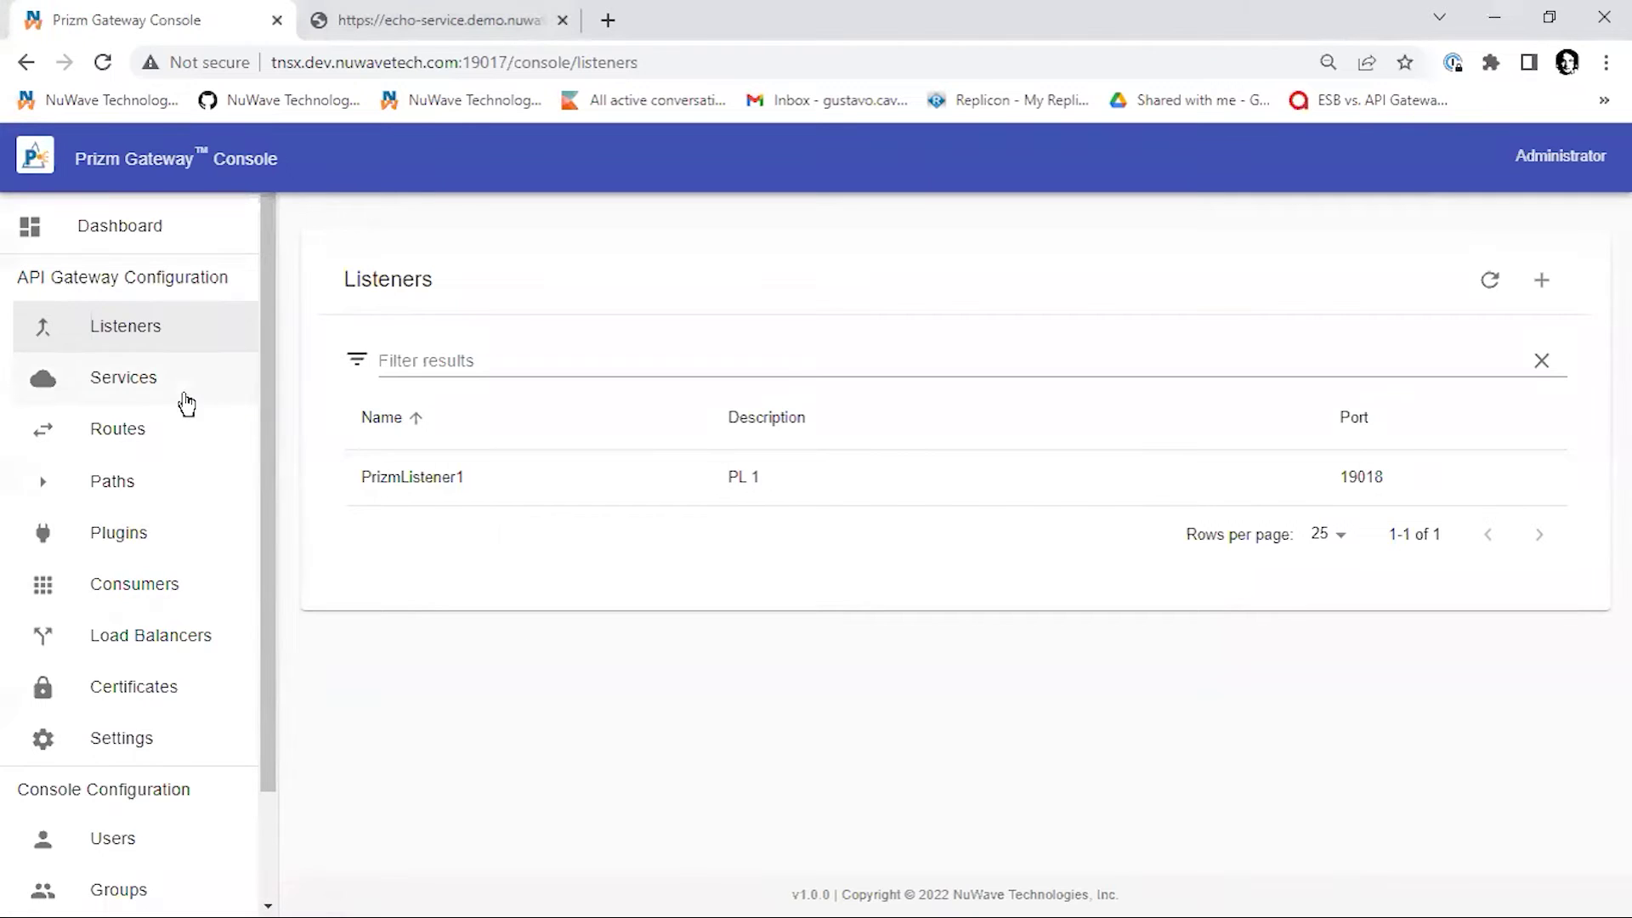
left_click(173, 395)
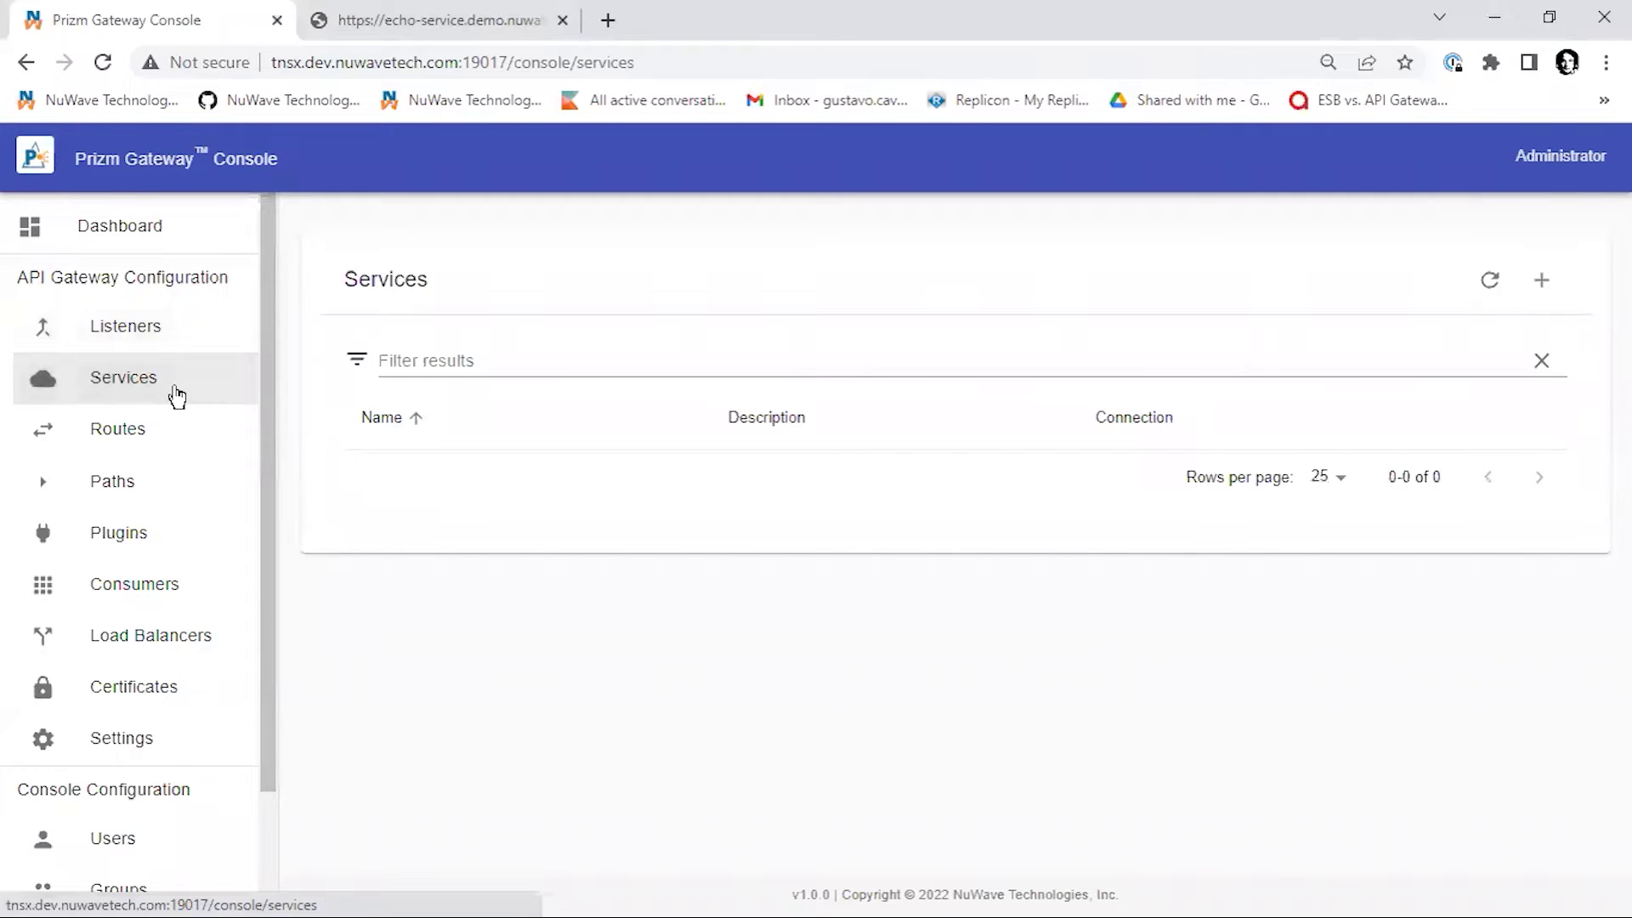
left_click(1542, 281)
left_click(448, 344)
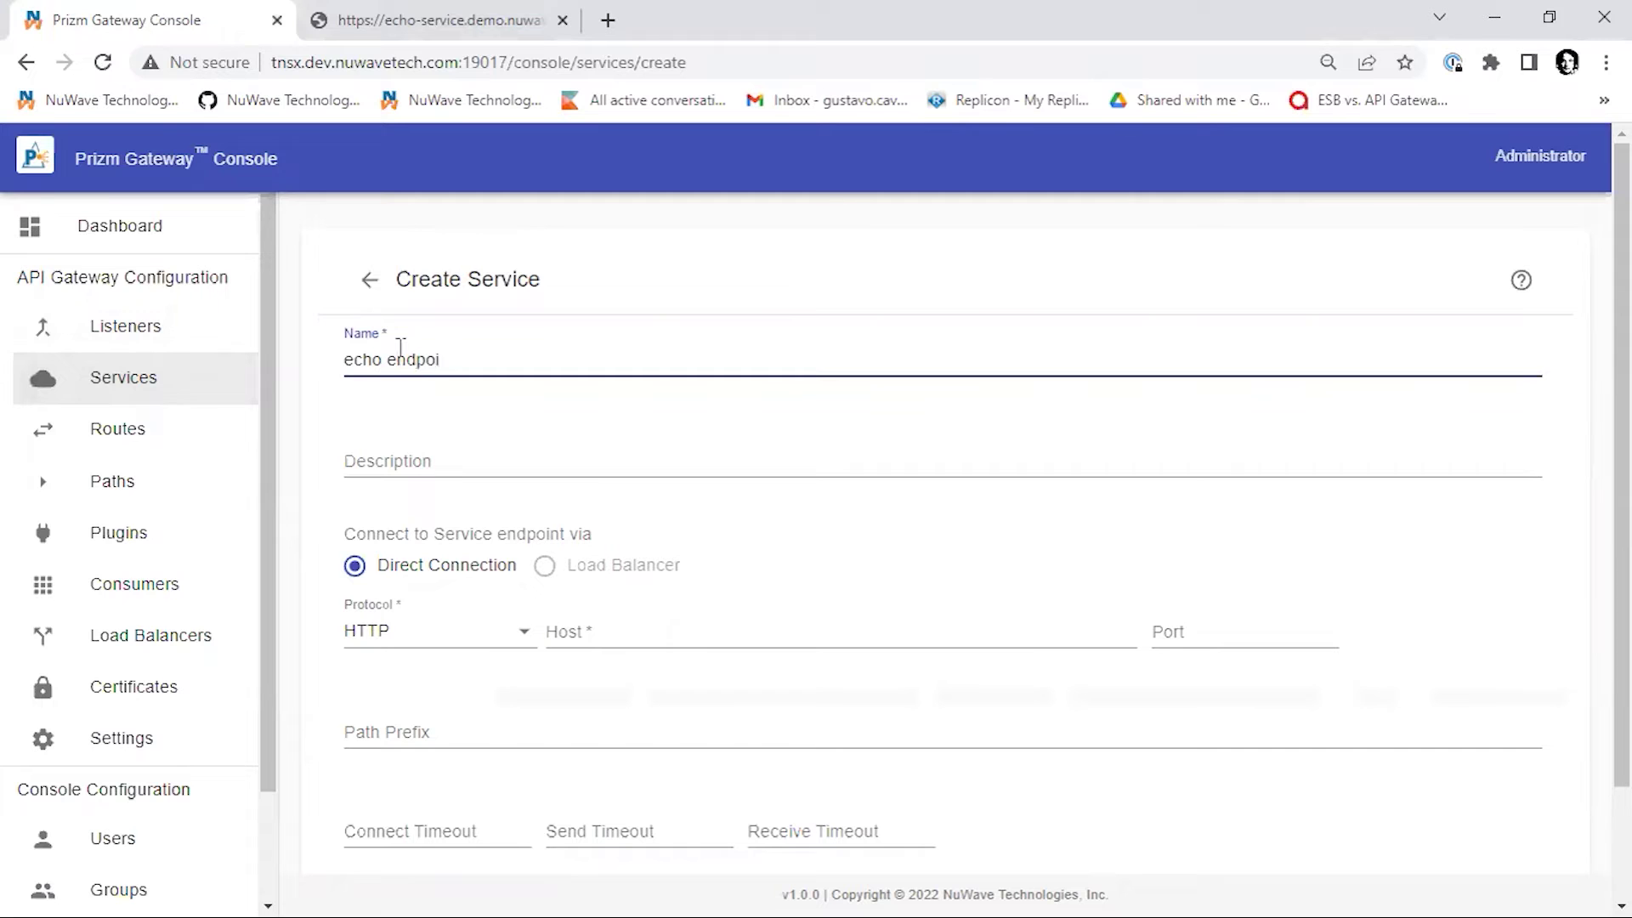
key("Tab")
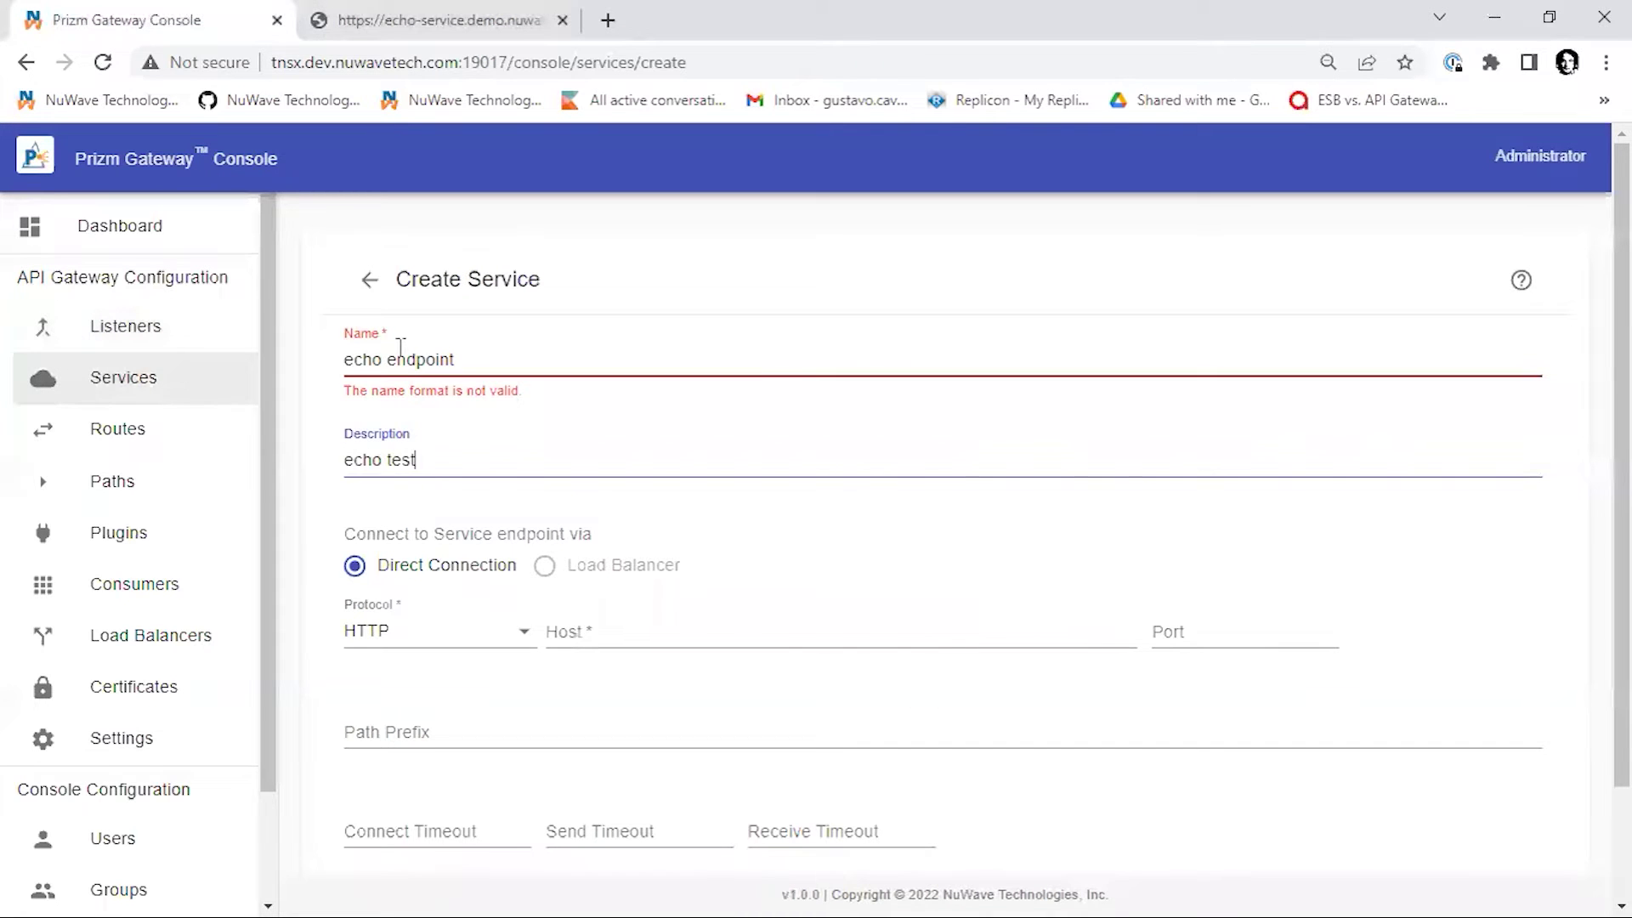
key("shift+Tab")
key("Home")
key("Right")
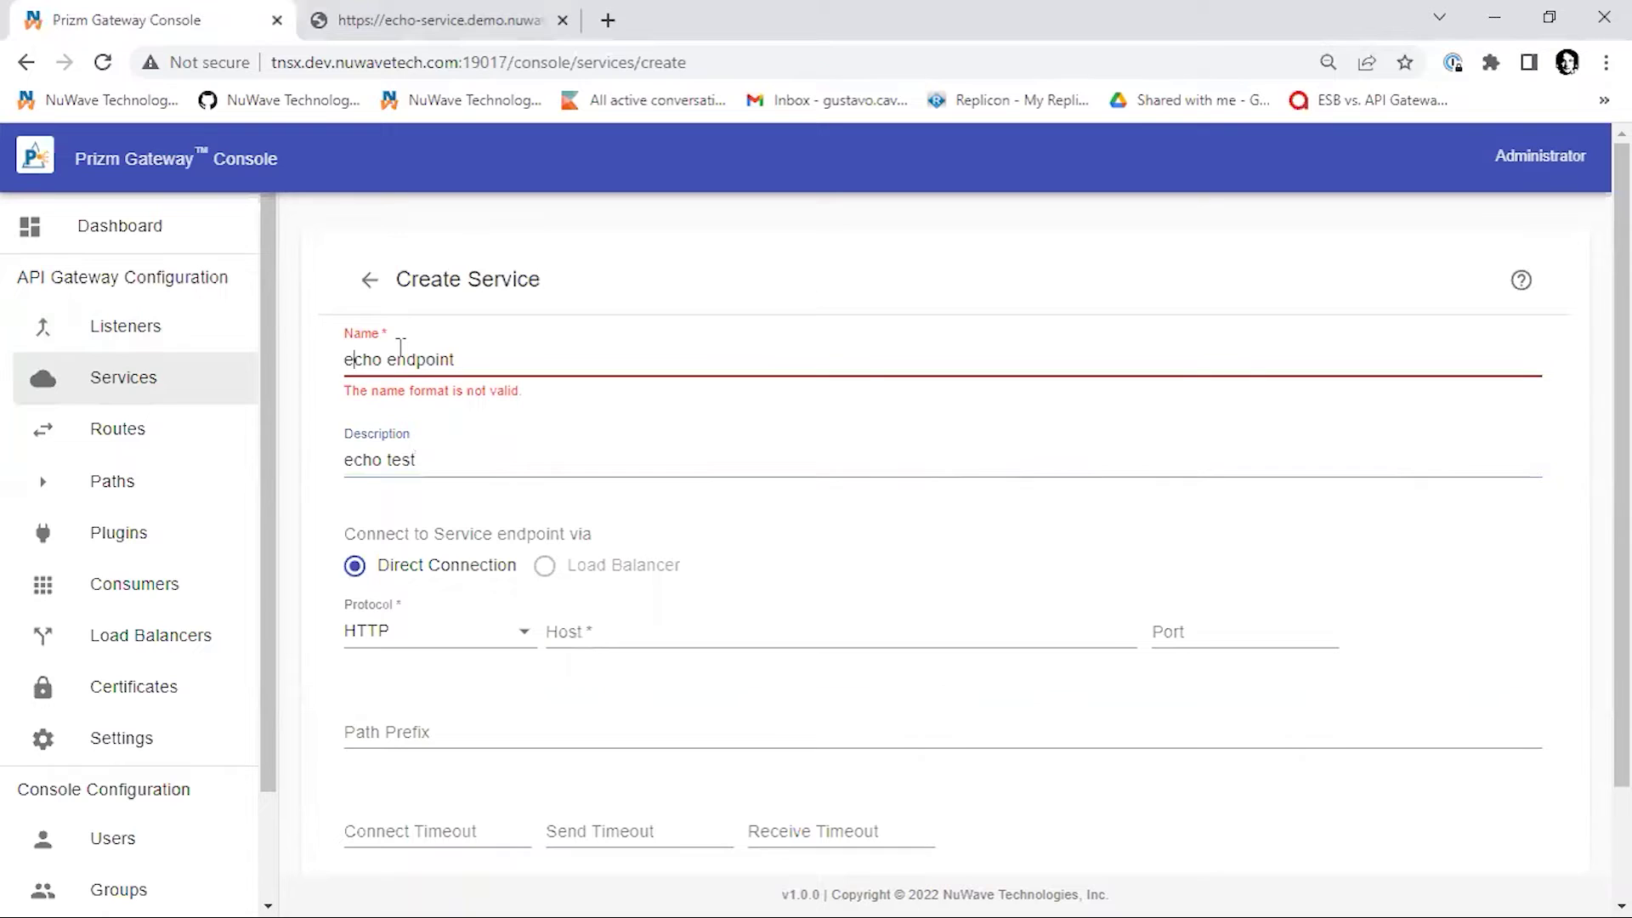
key("BackSpace")
type("_")
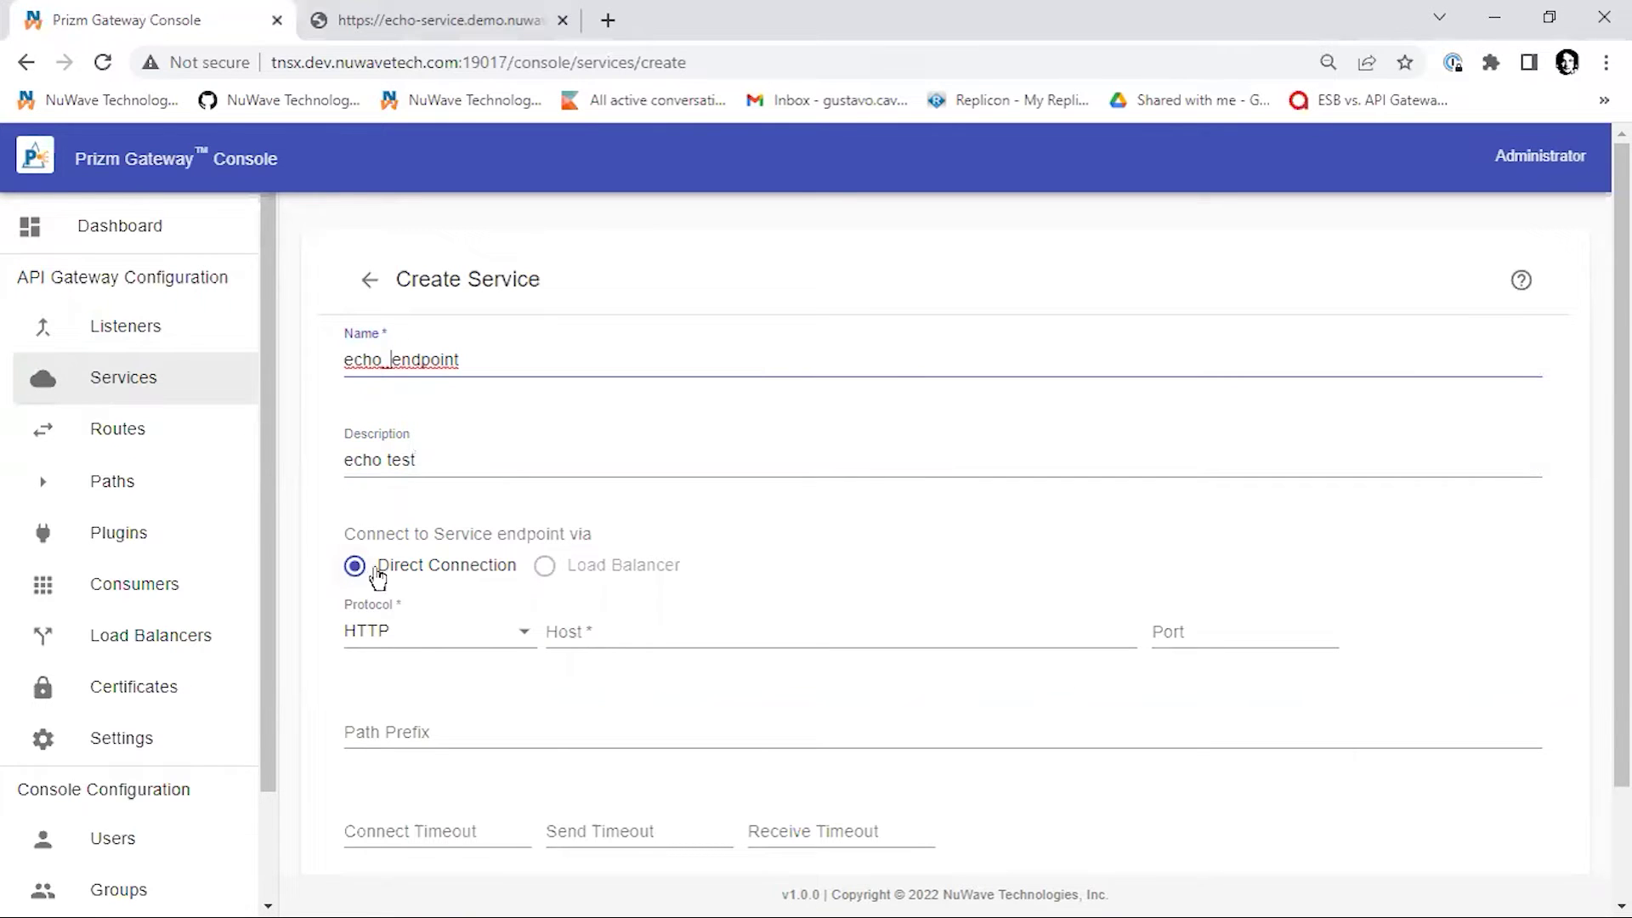
left_click(615, 631)
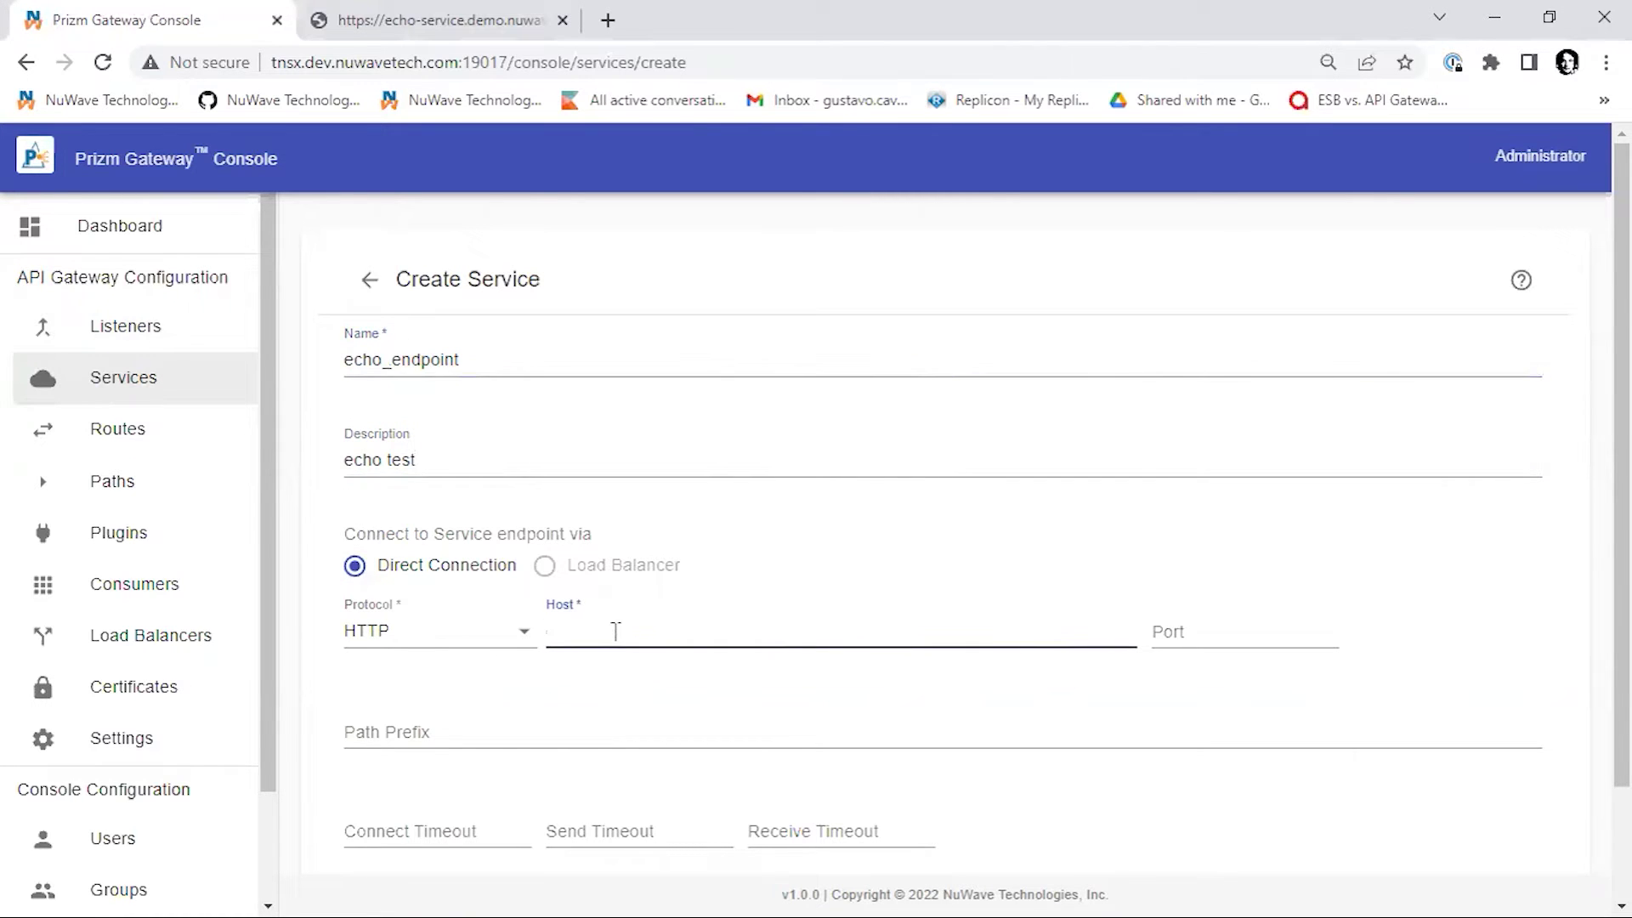
key("ctrl+v")
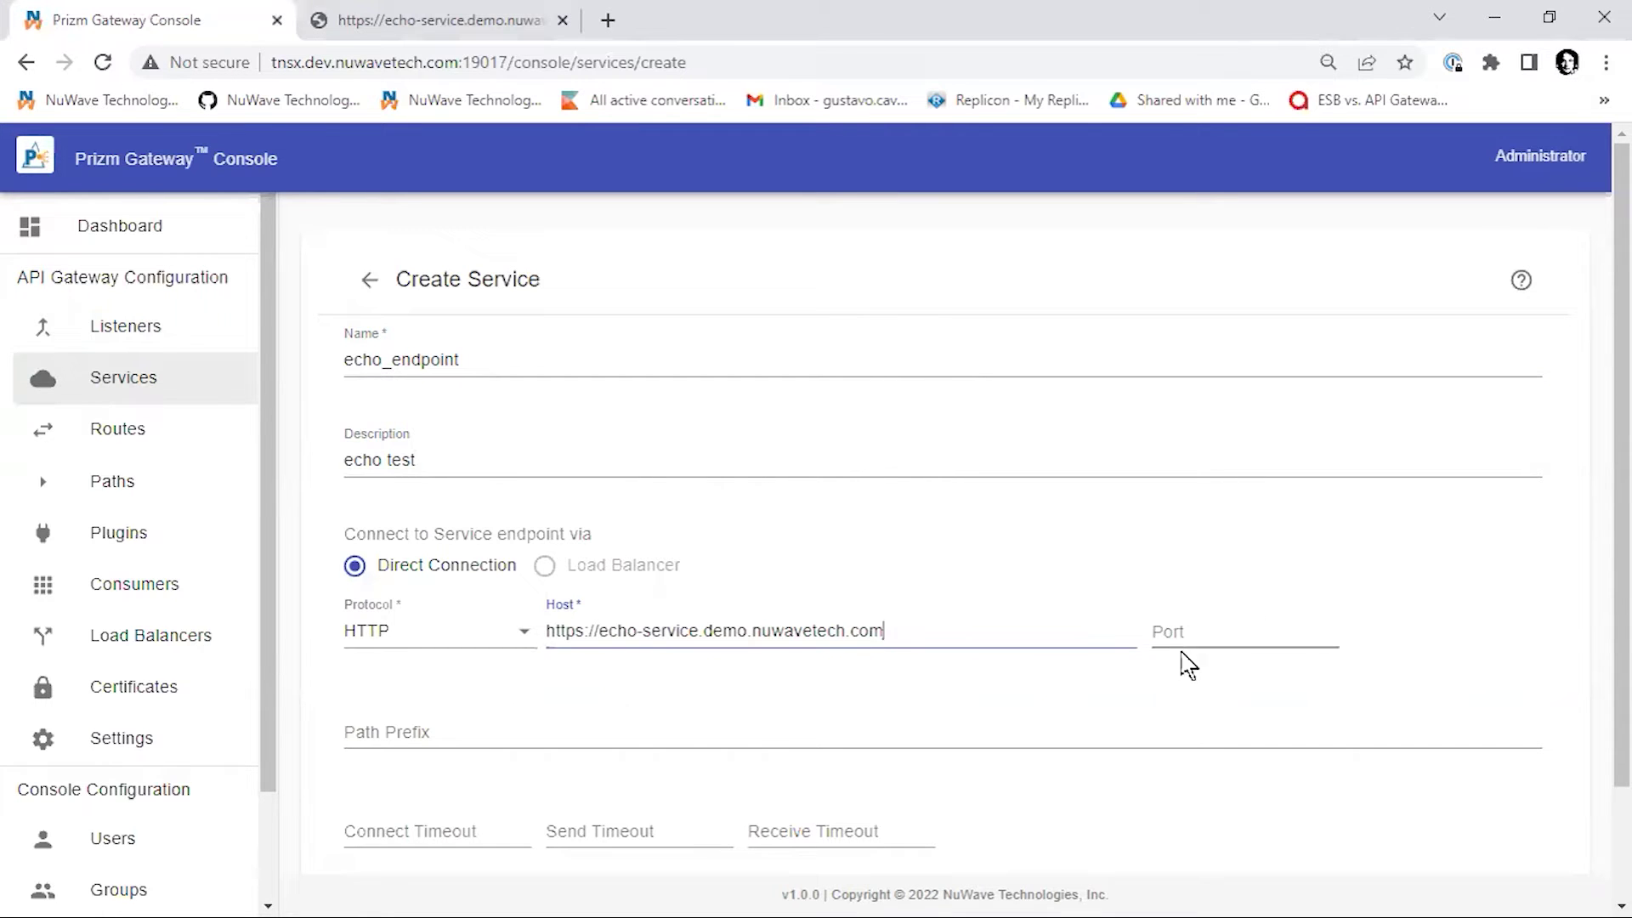
scroll(529, 768, "down", 2)
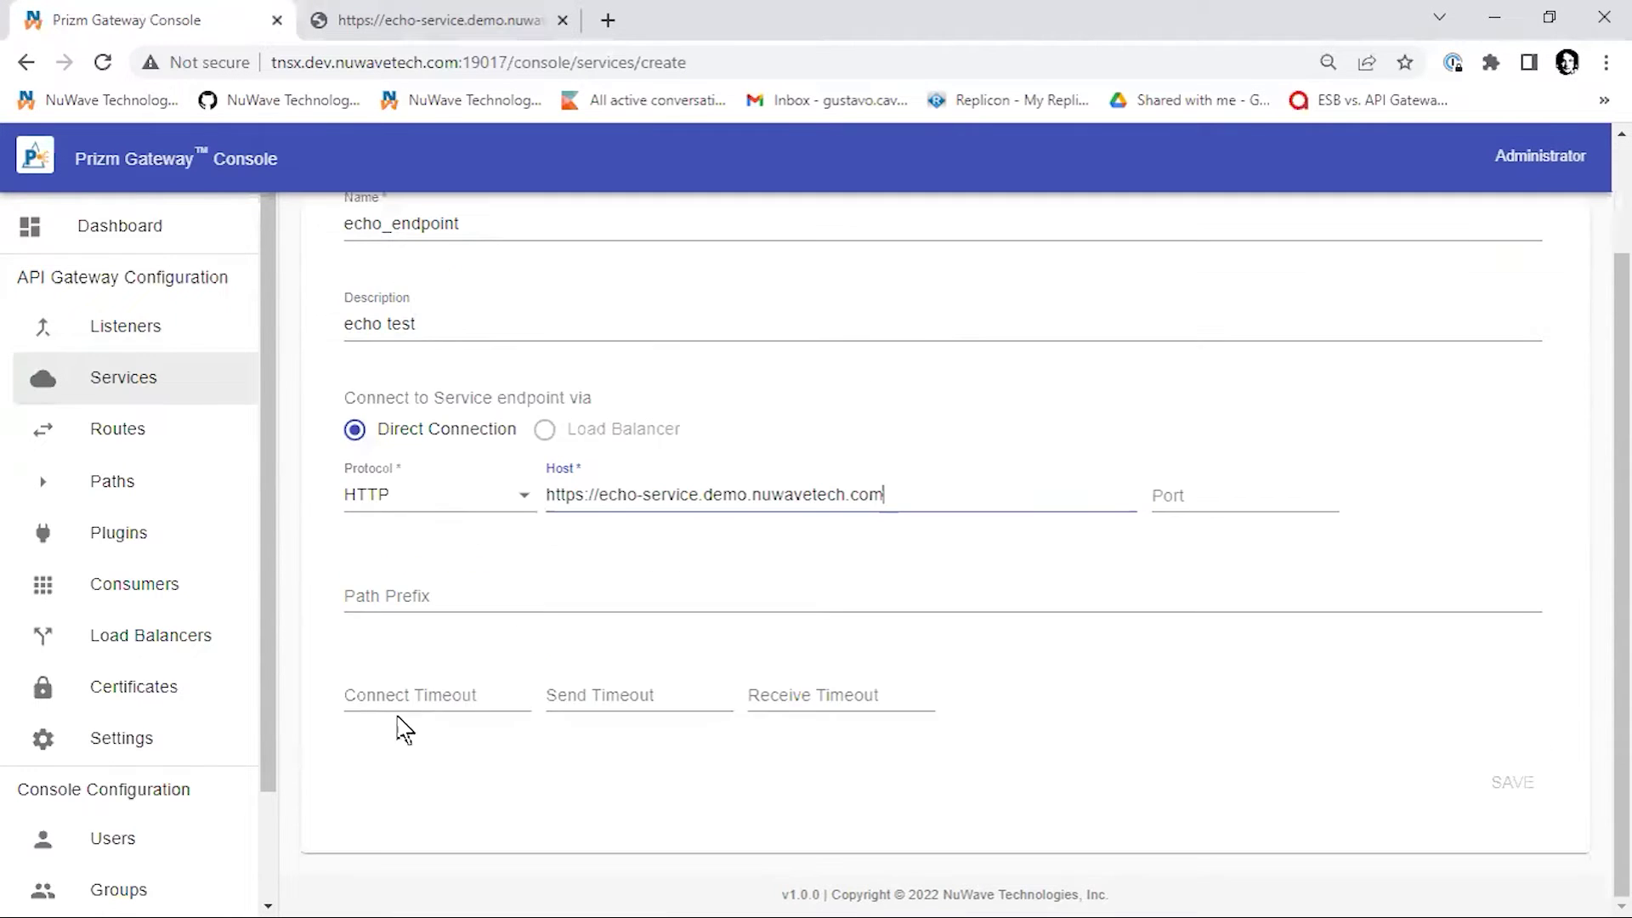
left_click(437, 695)
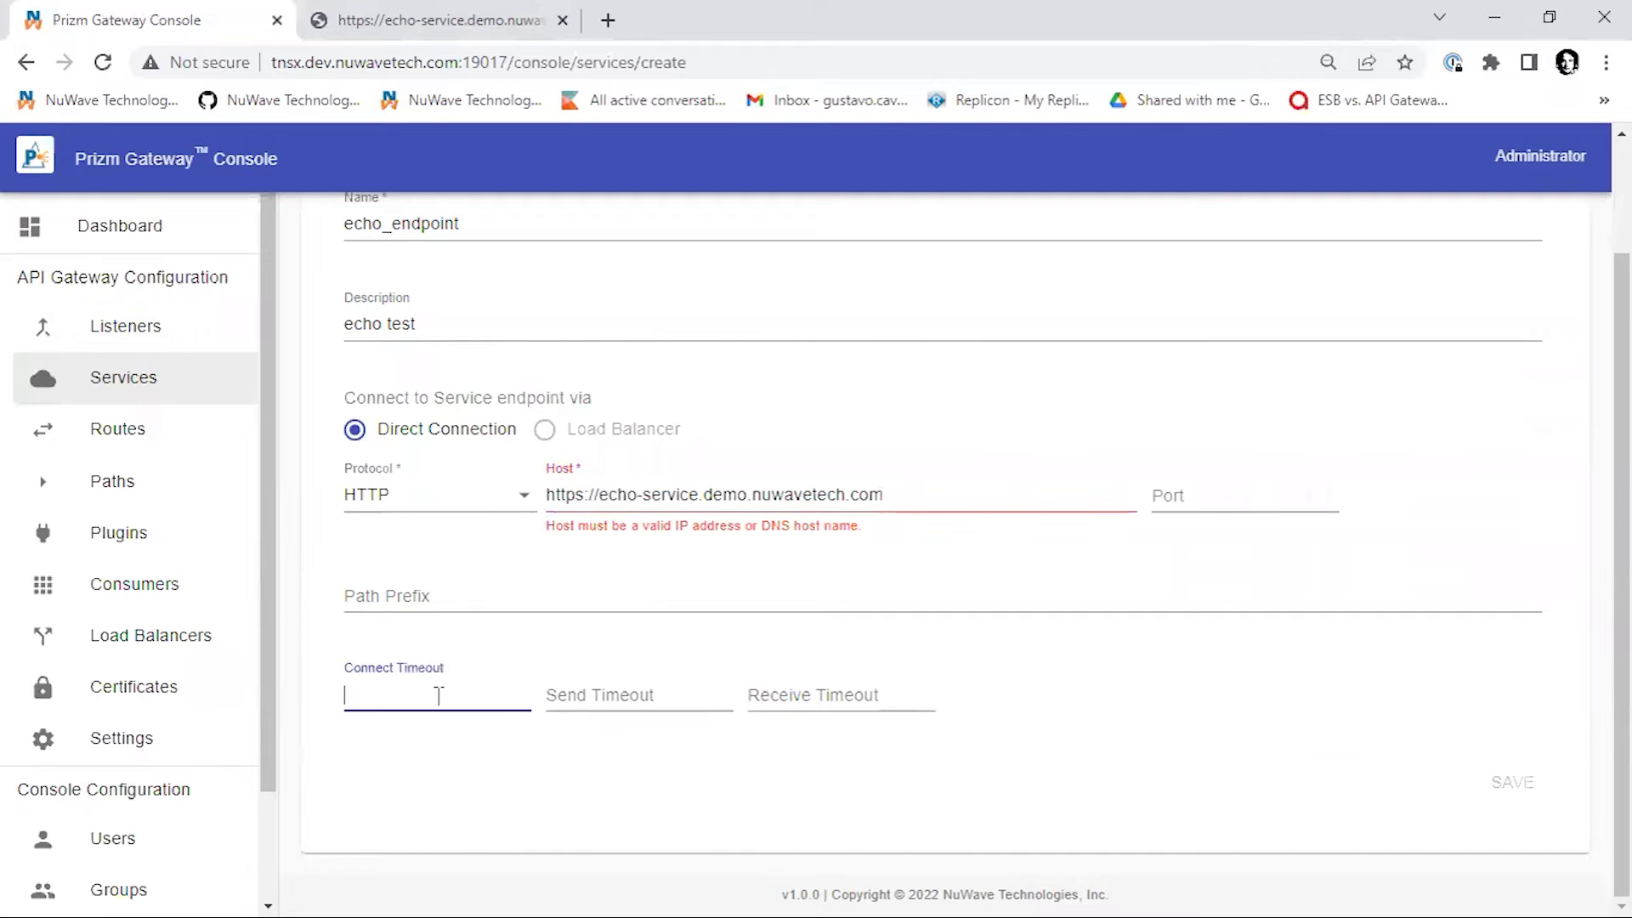
left_click(638, 695)
left_click(841, 699)
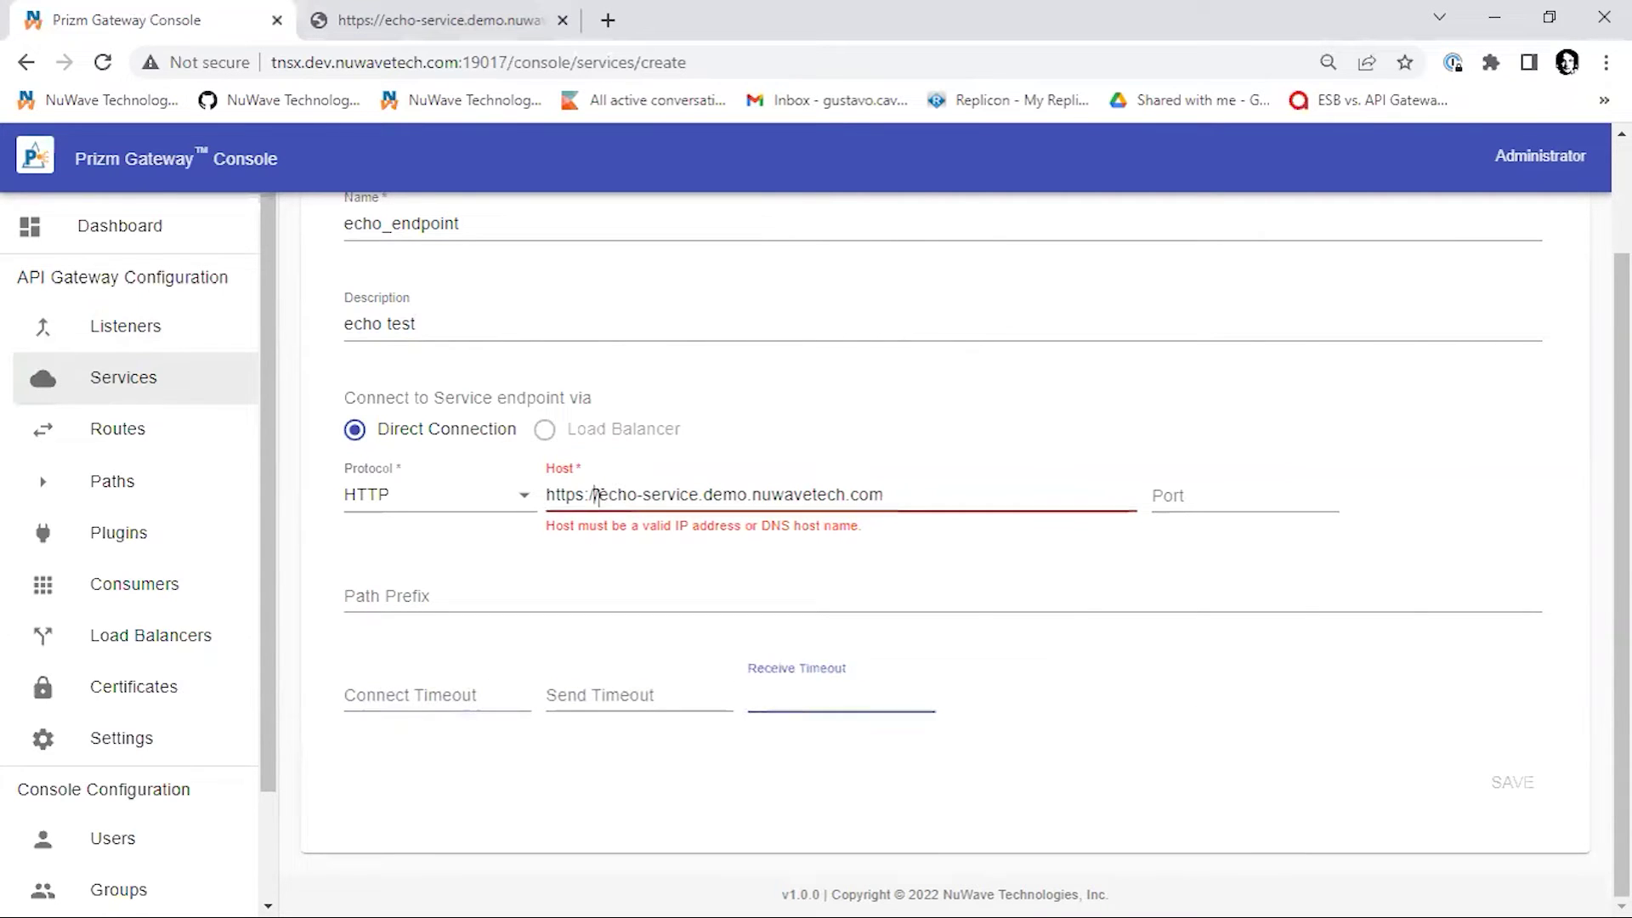
left_click(816, 552)
key("BackSpace")
key("BackSpace")
key("BackSpace")
key("BackSpace")
key("BackSpace")
key("BackSpace")
key("BackSpace")
key("BackSpace")
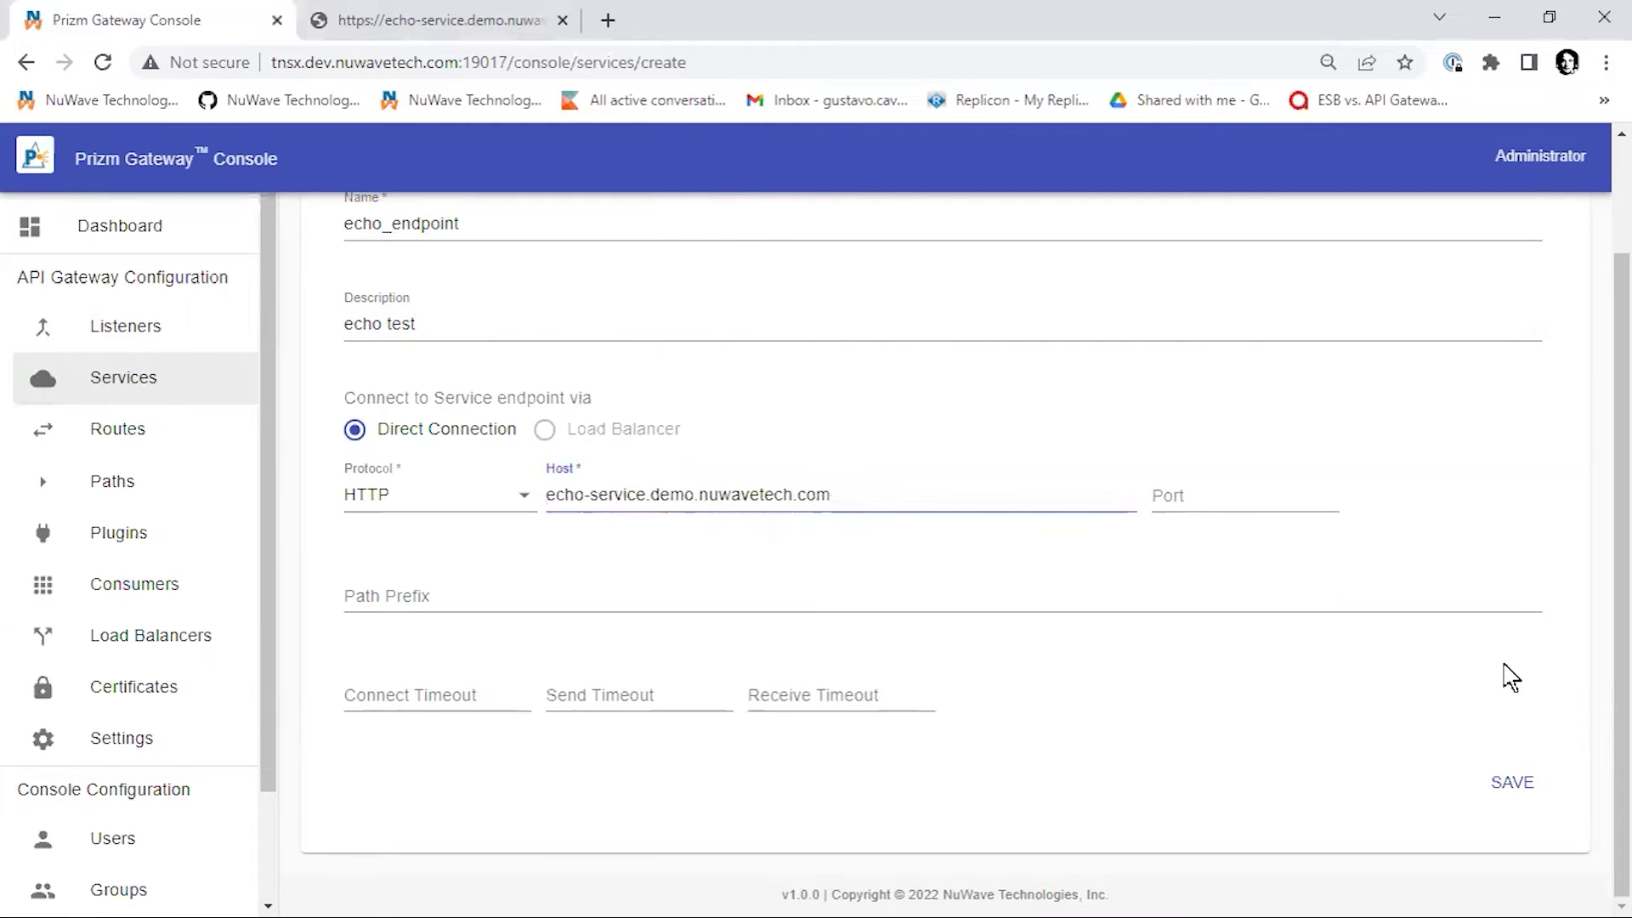
left_click(1522, 779)
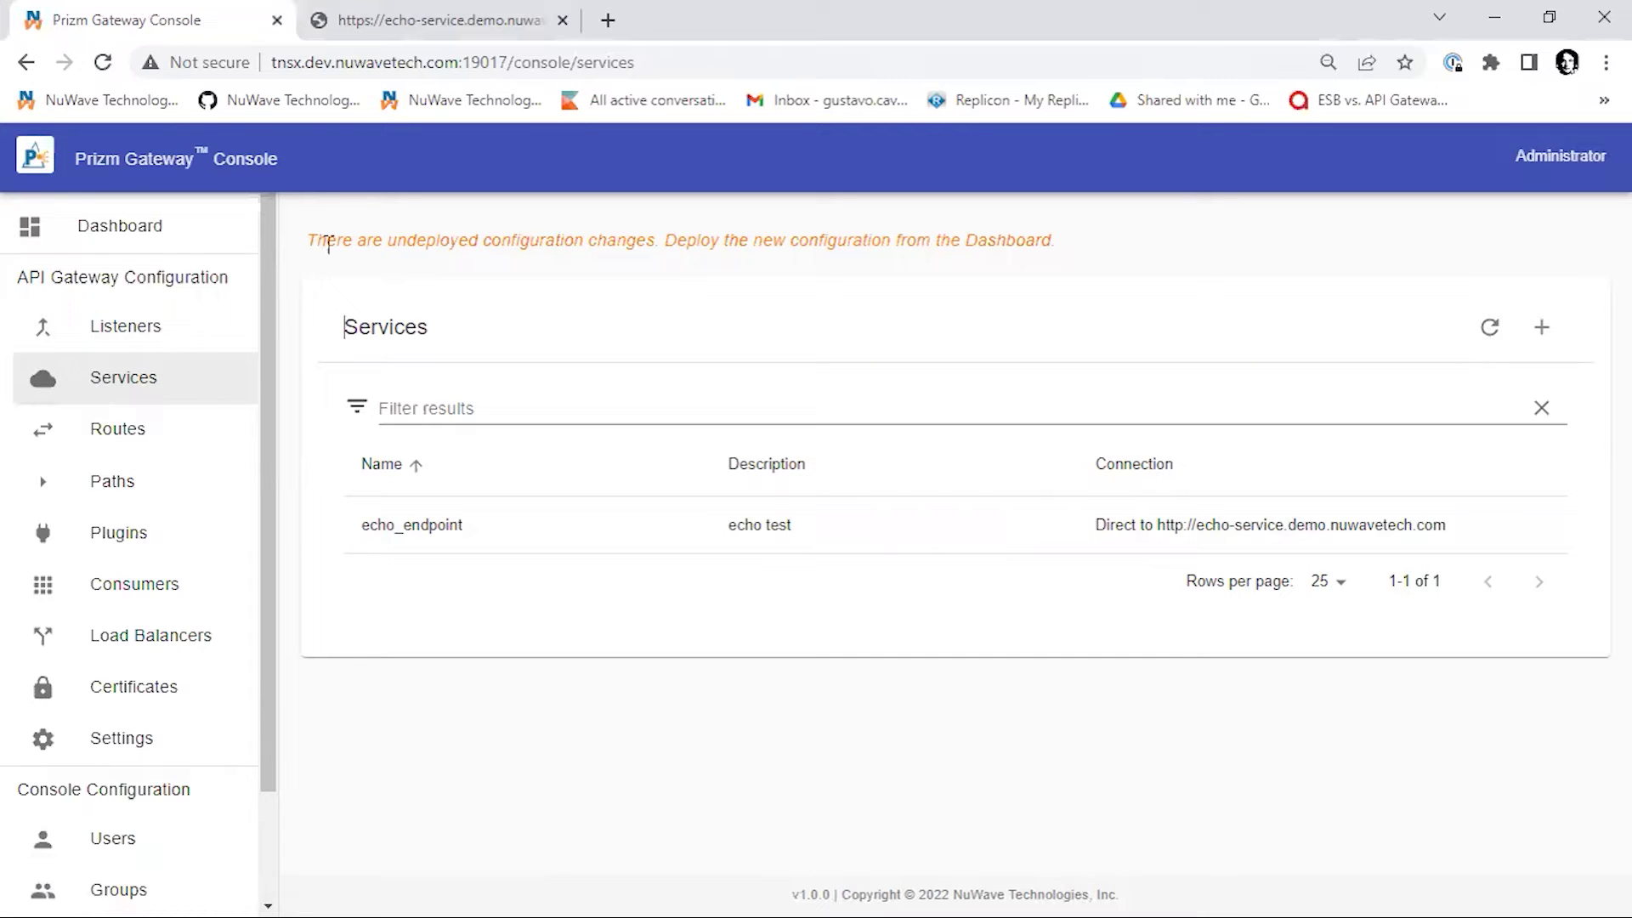
left_click(95, 229)
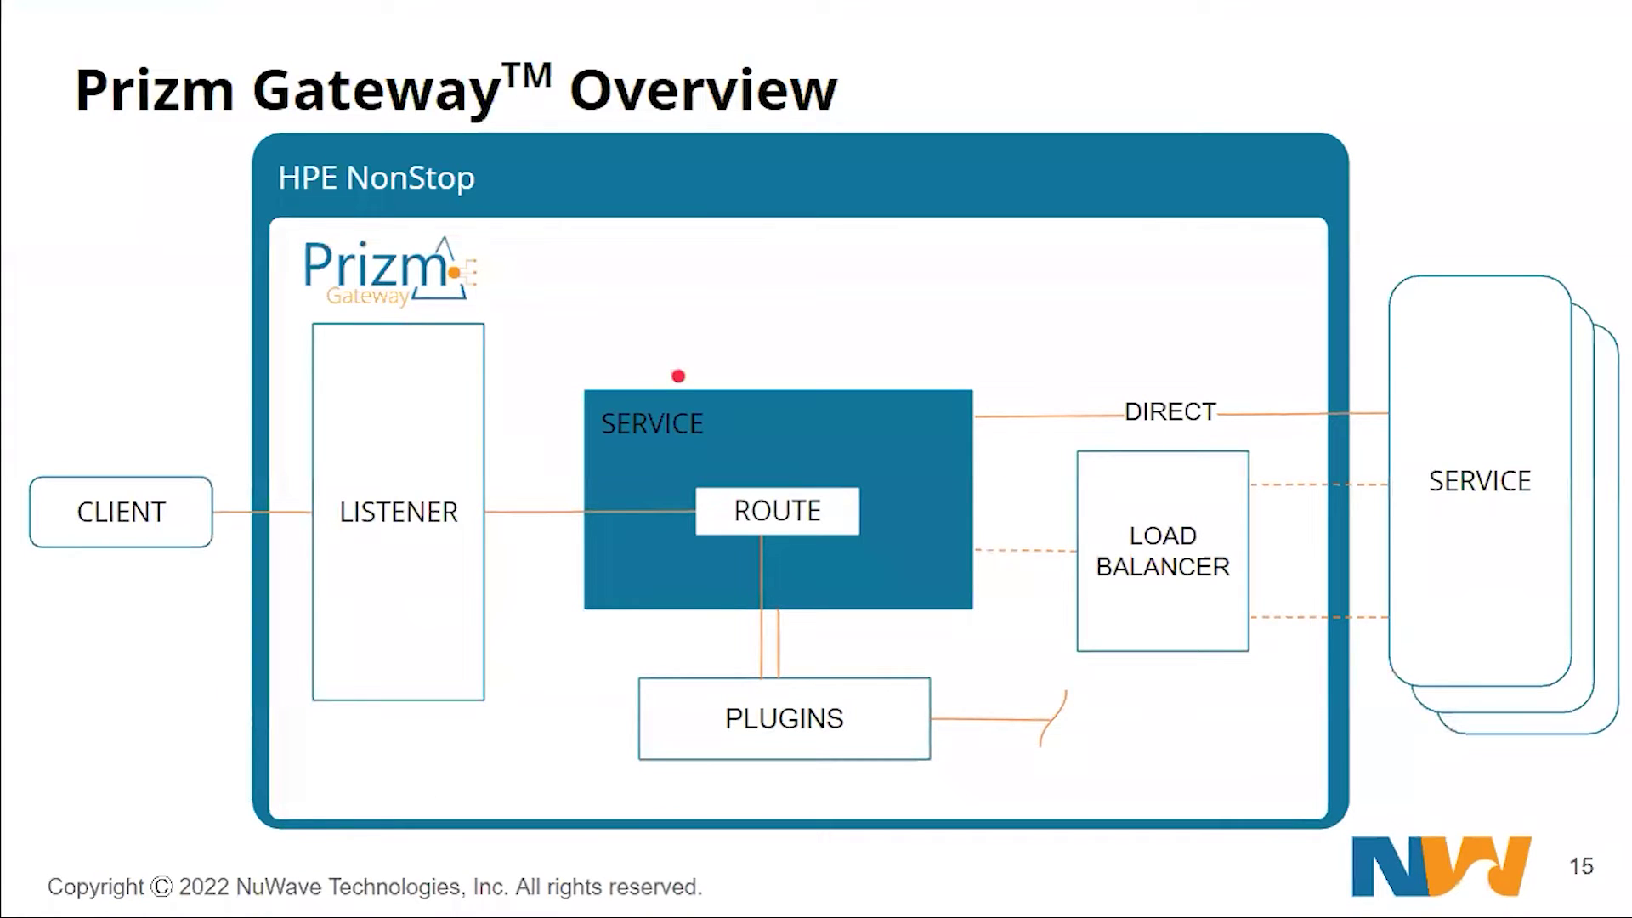
key("Right")
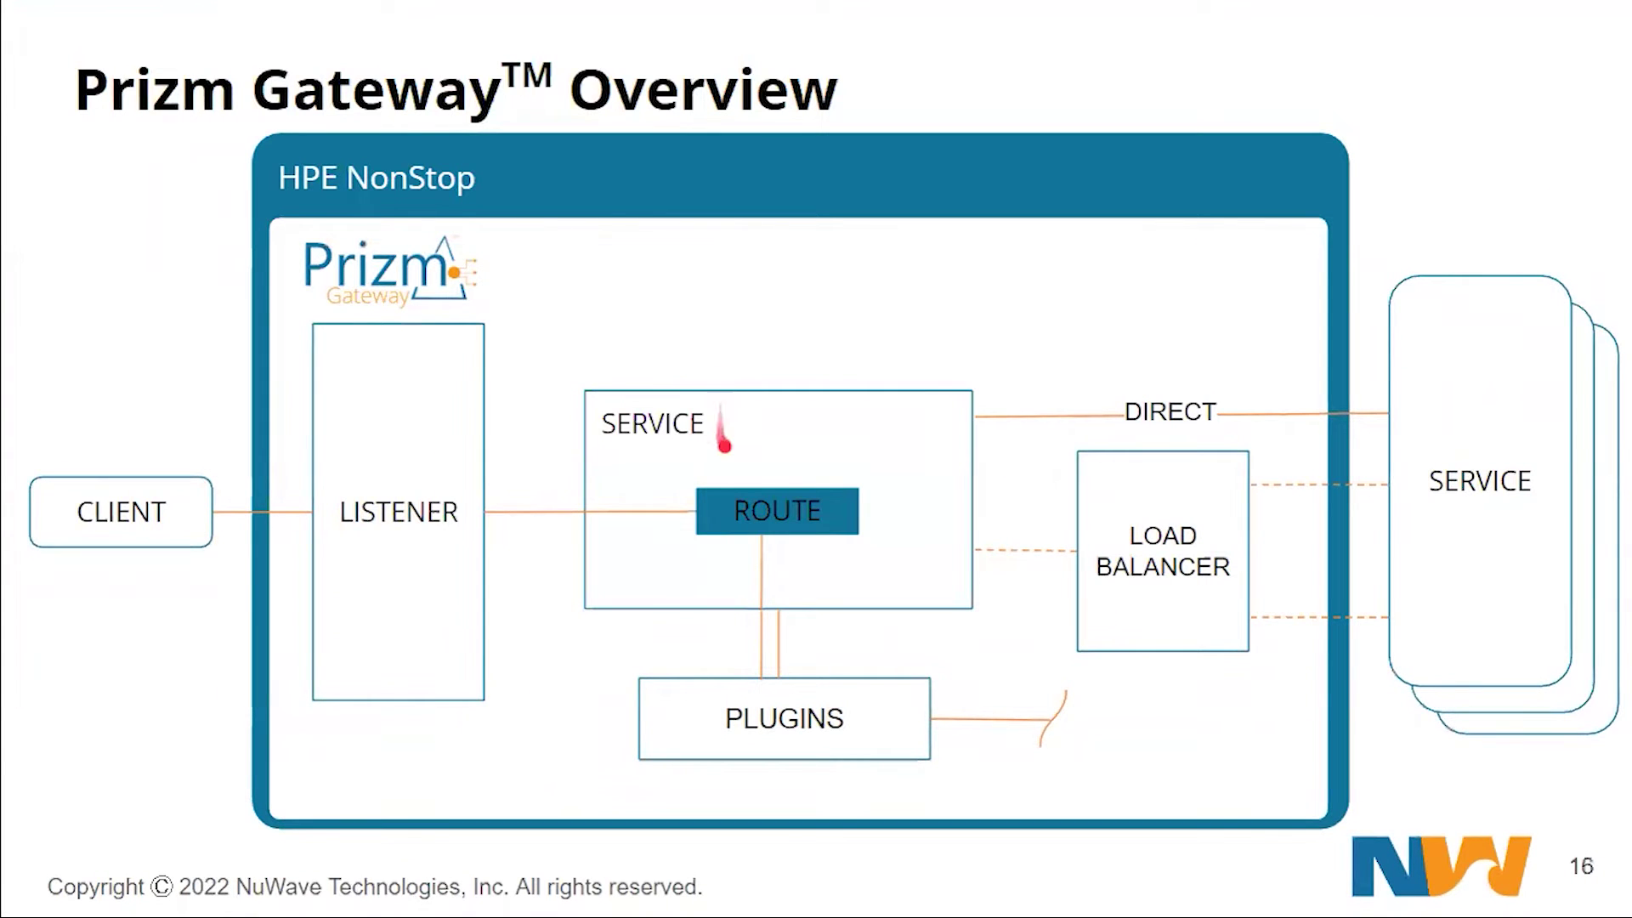
key("alt+Tab")
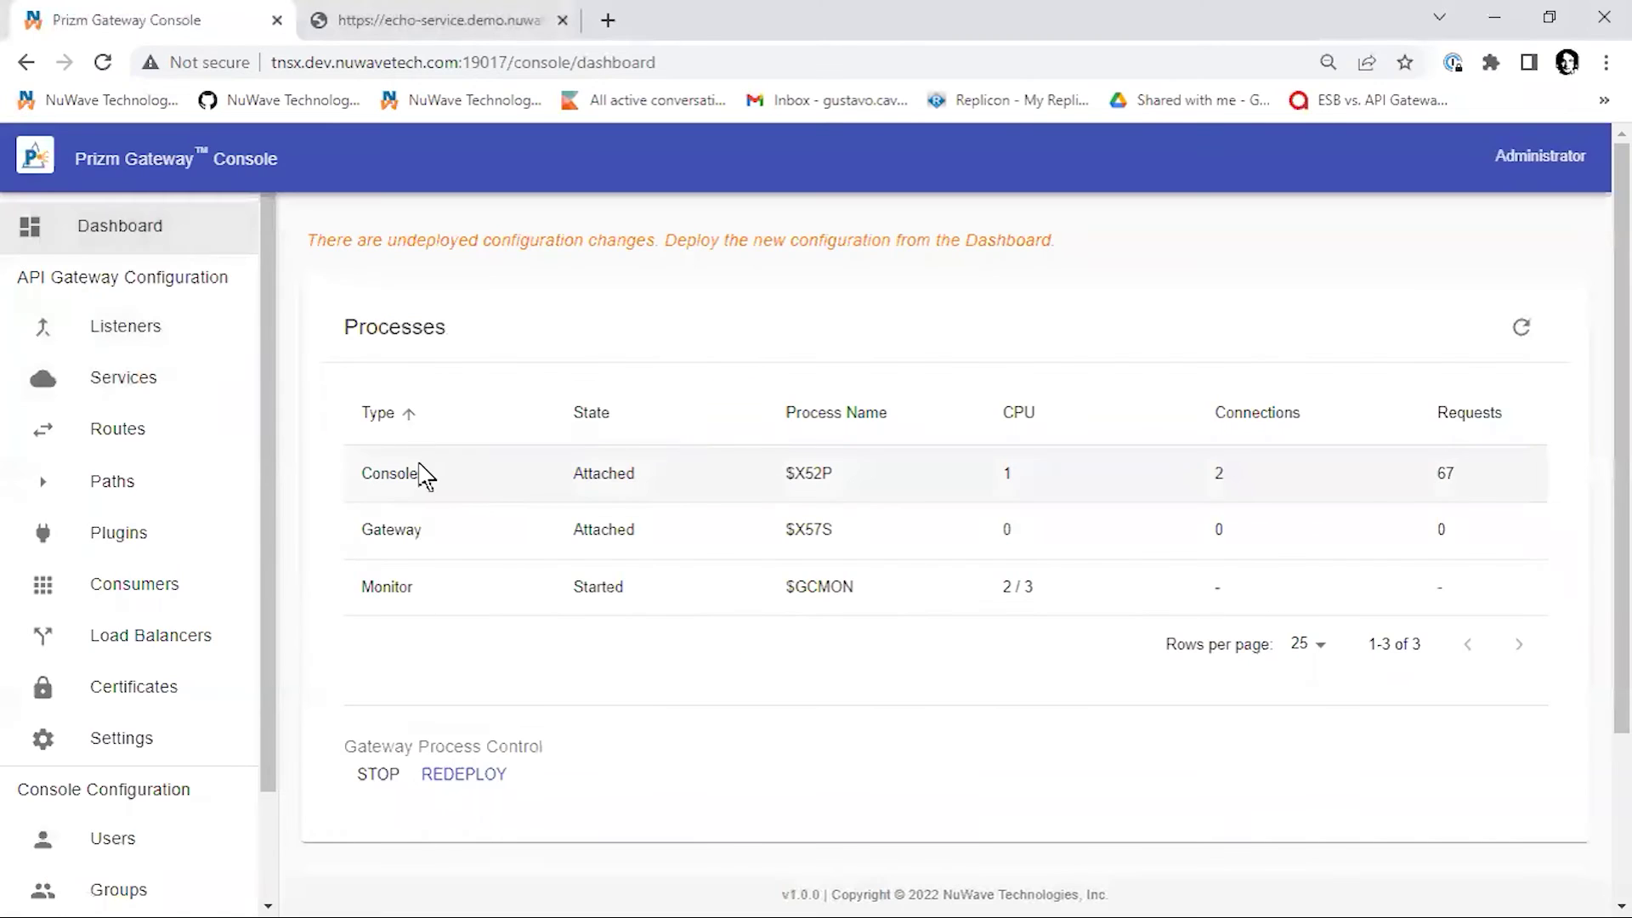
Step: Open the list of routes belonging to the echo_endpoint service
left_click(129, 439)
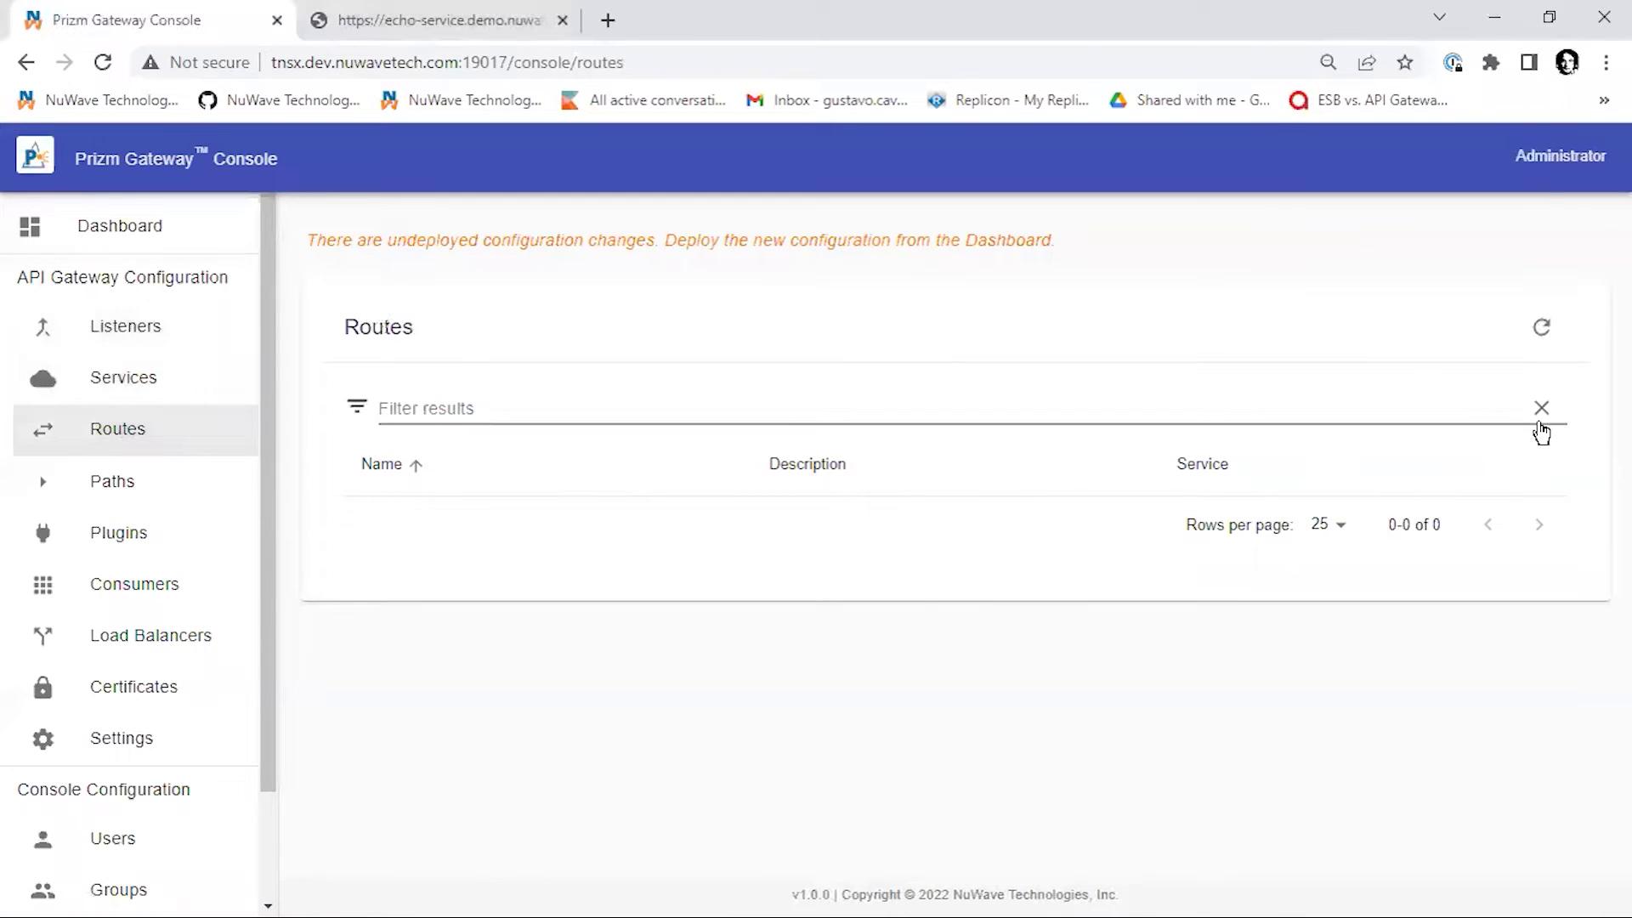
left_click(113, 389)
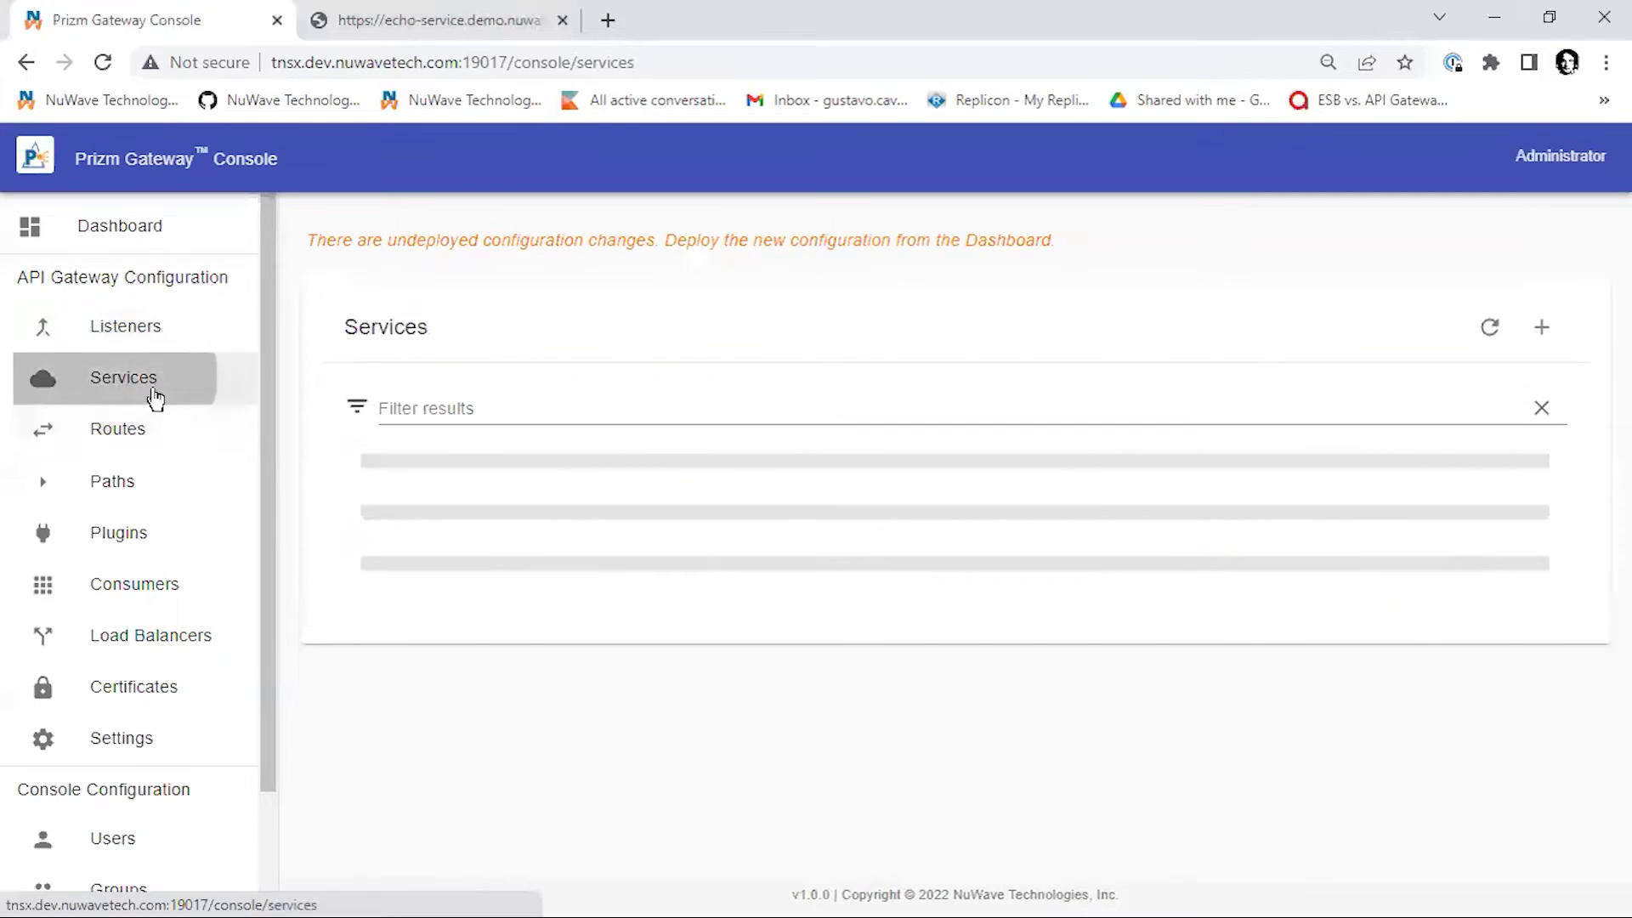
left_click(451, 527)
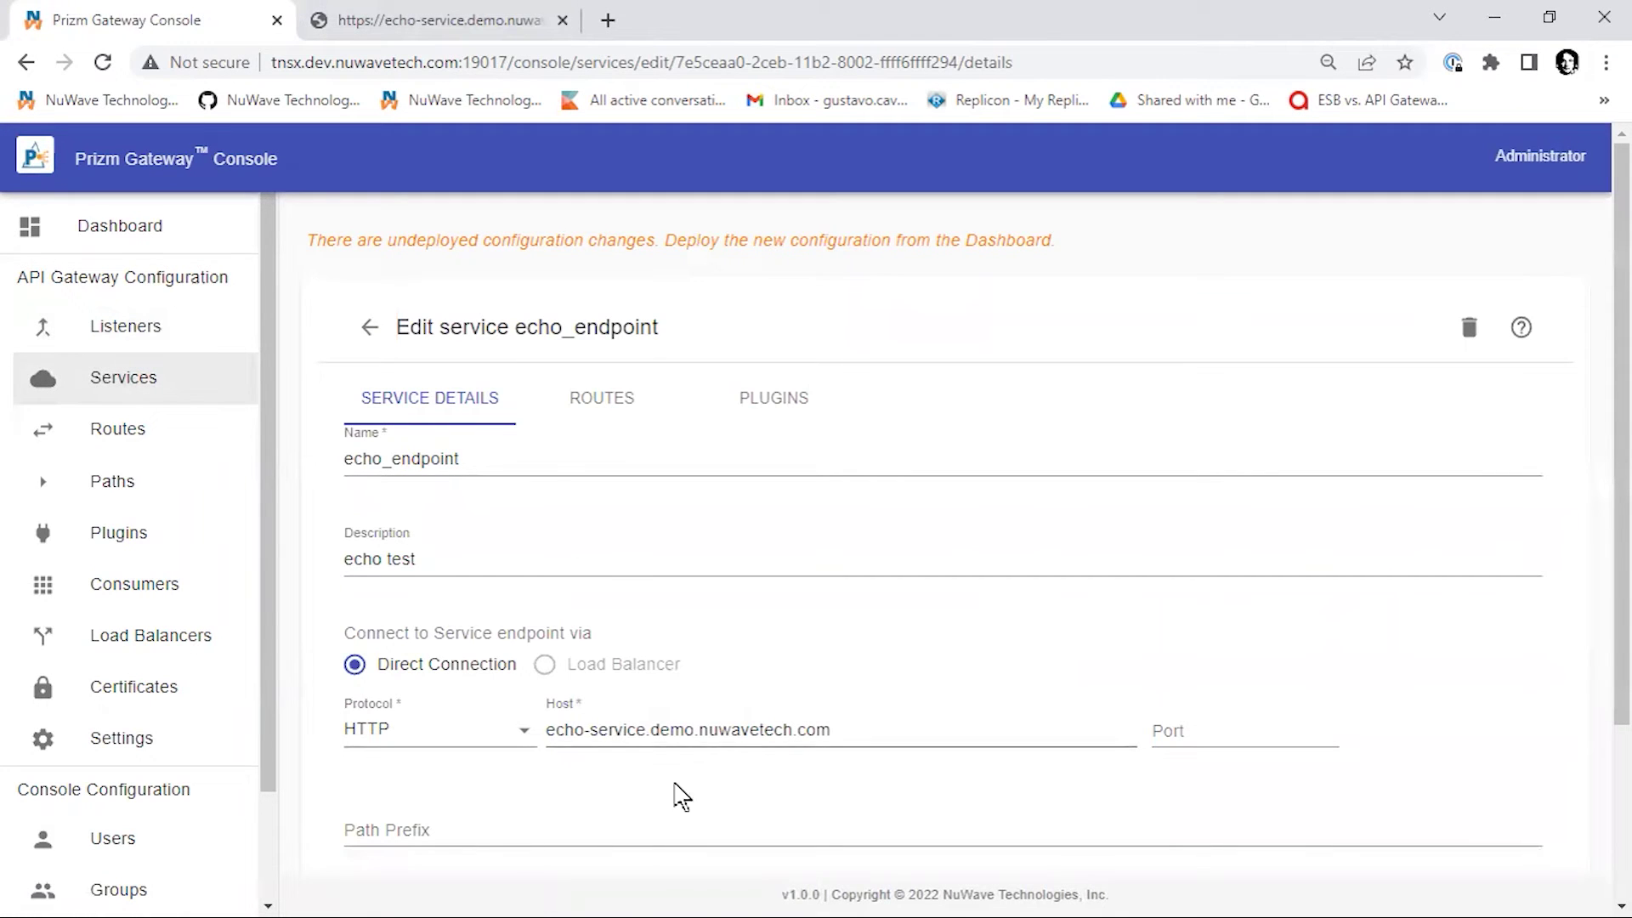
left_click(592, 417)
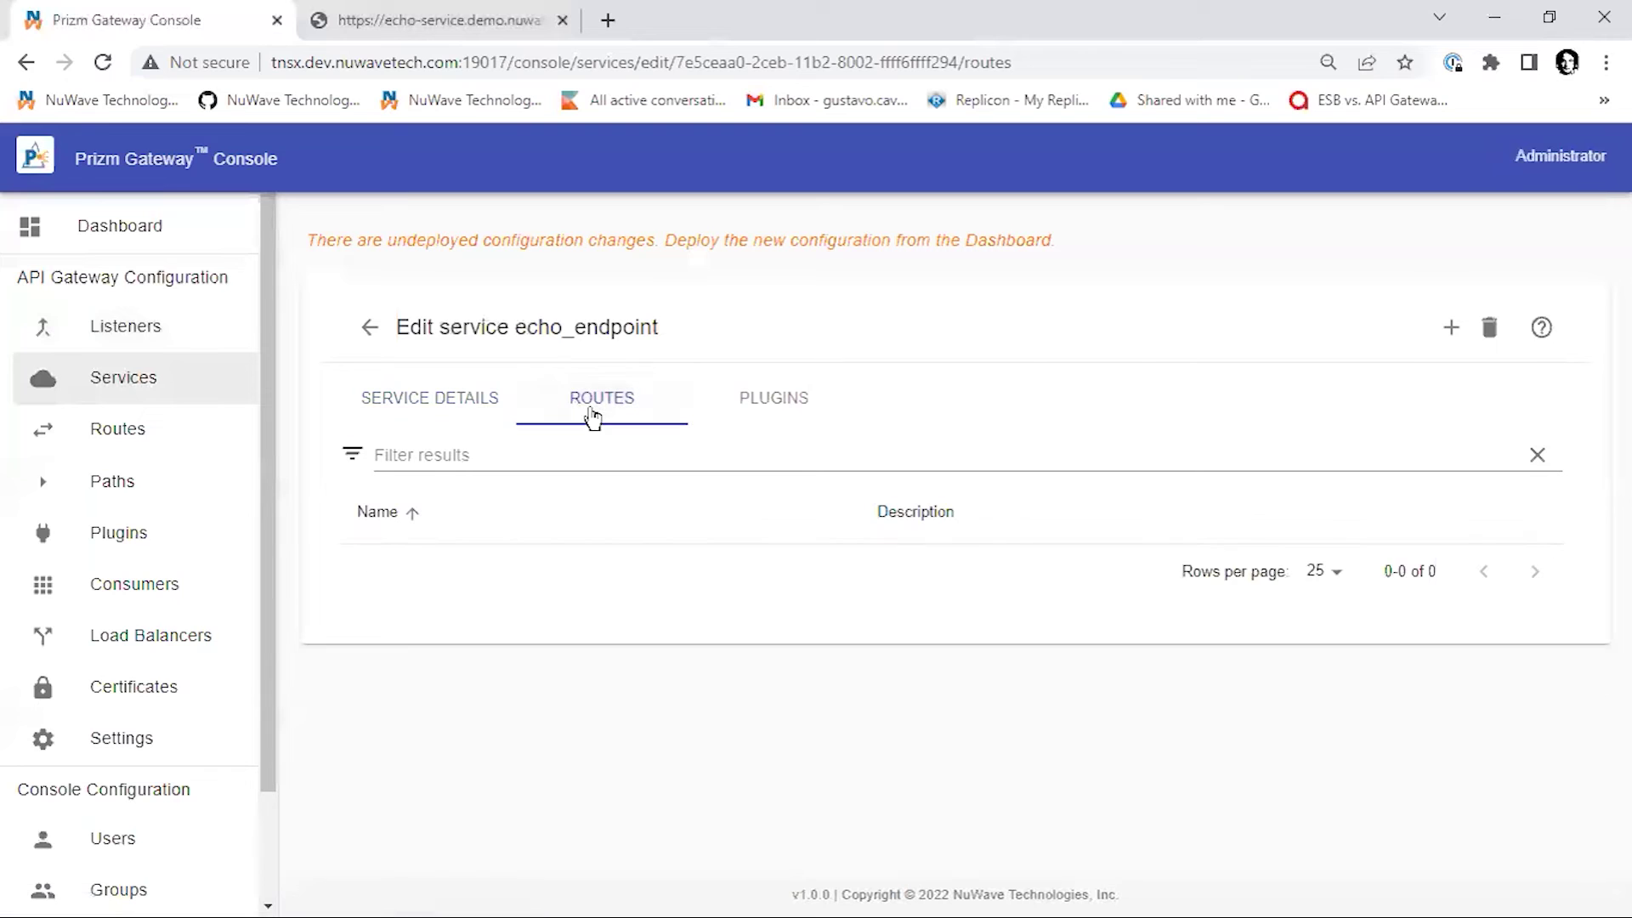
left_click(1486, 329)
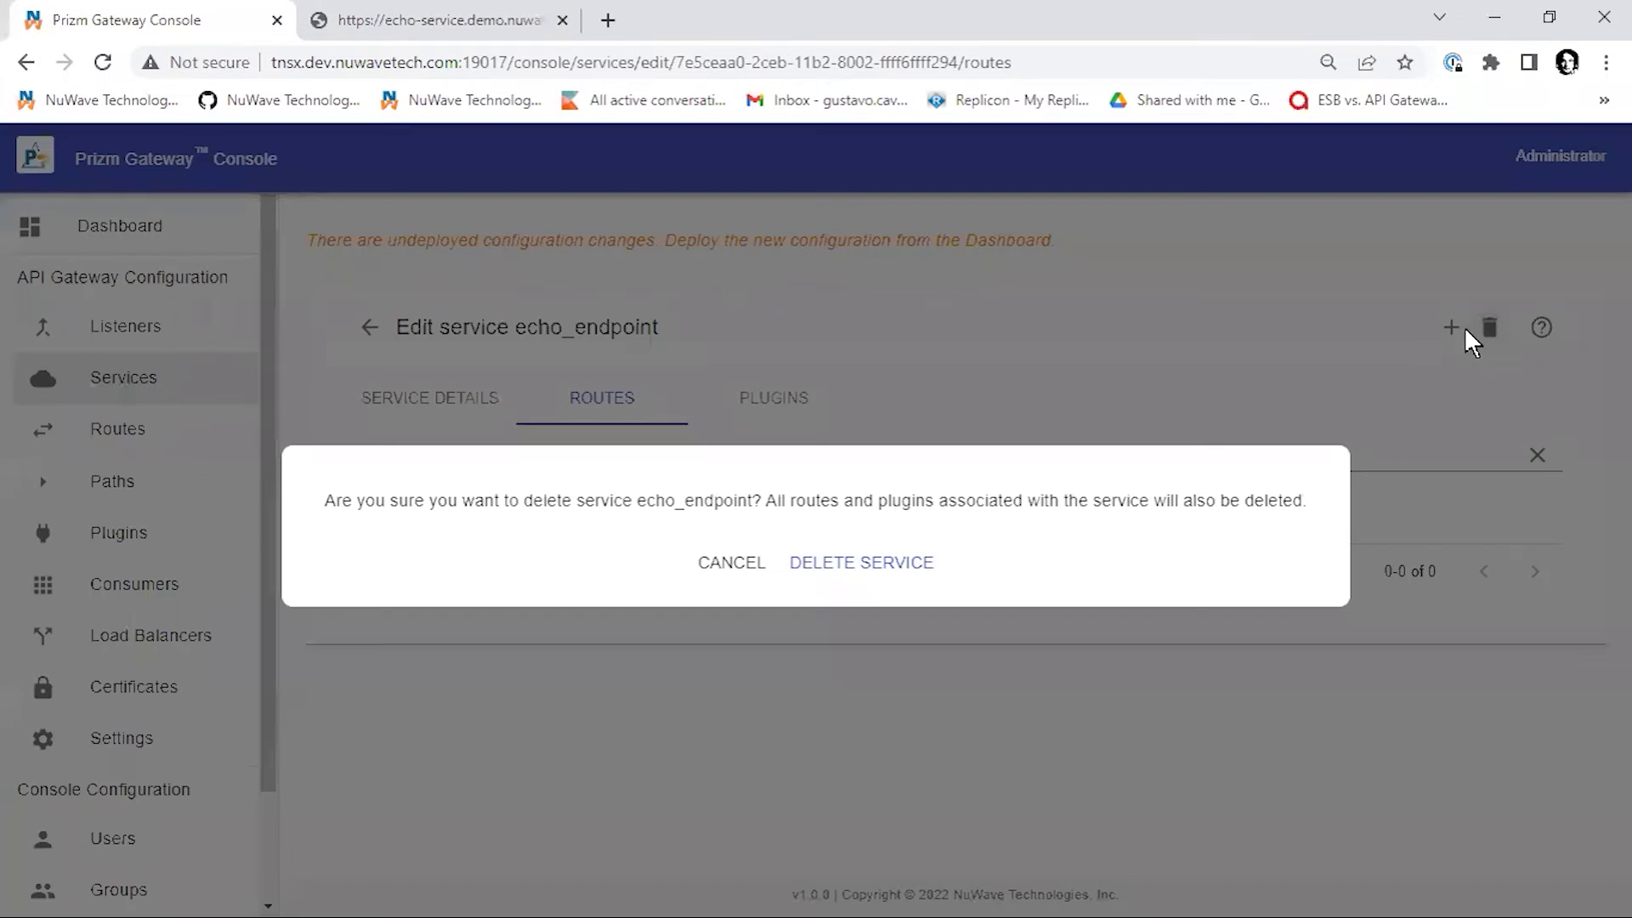
left_click(736, 562)
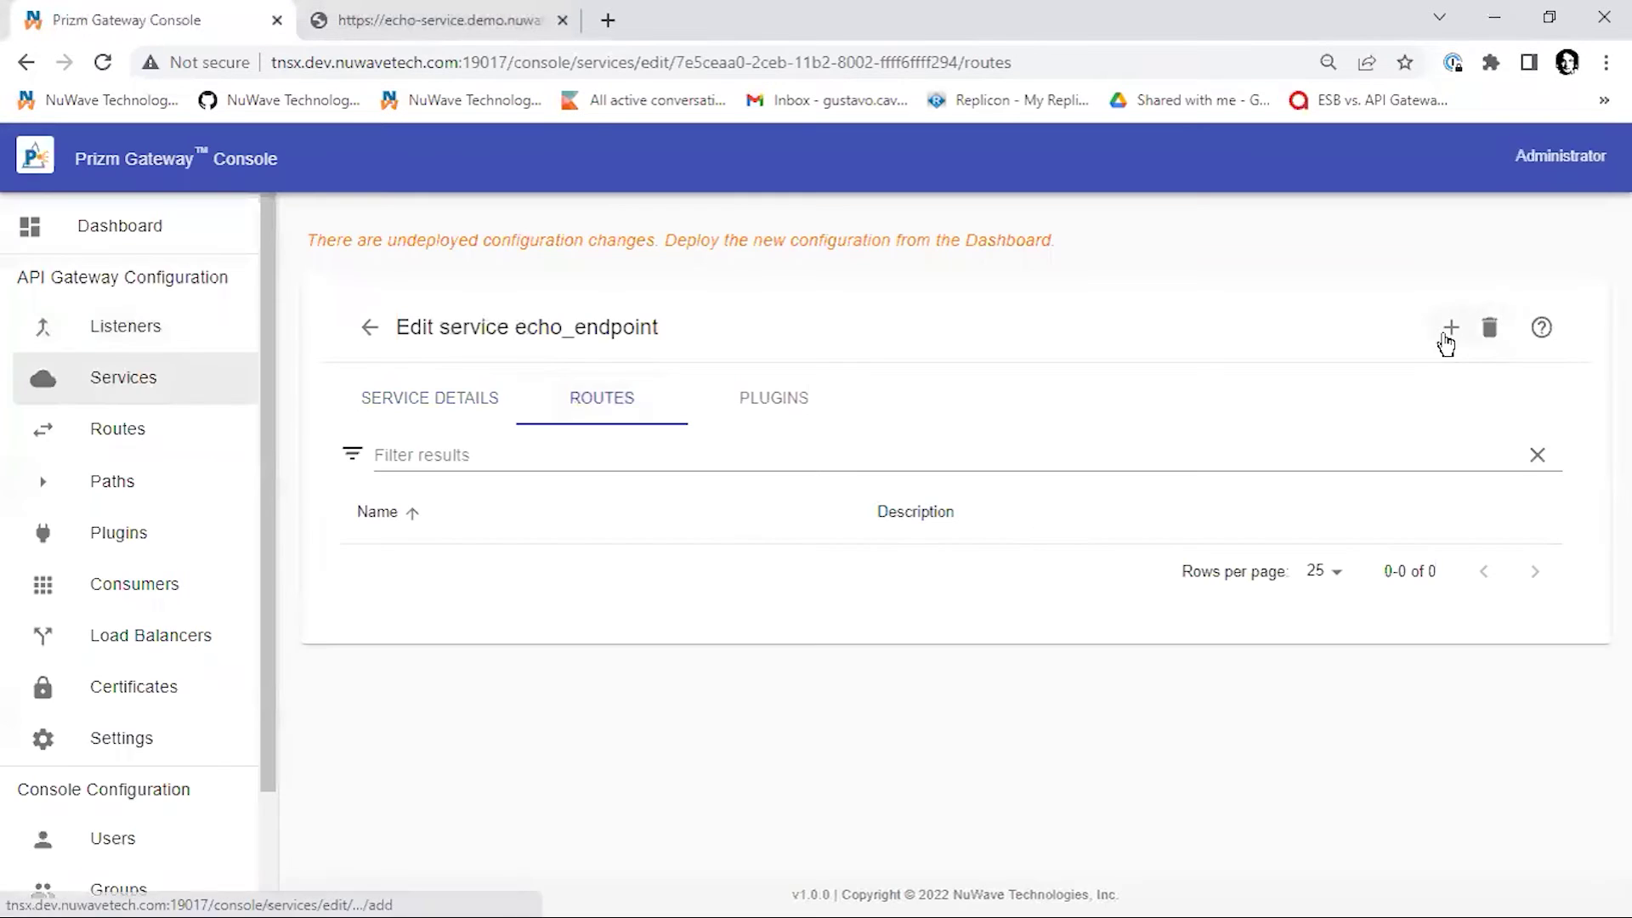
Step: Start a new route for the service with the name echo_route and the description "echo route"
left_click(1449, 331)
left_click(583, 339)
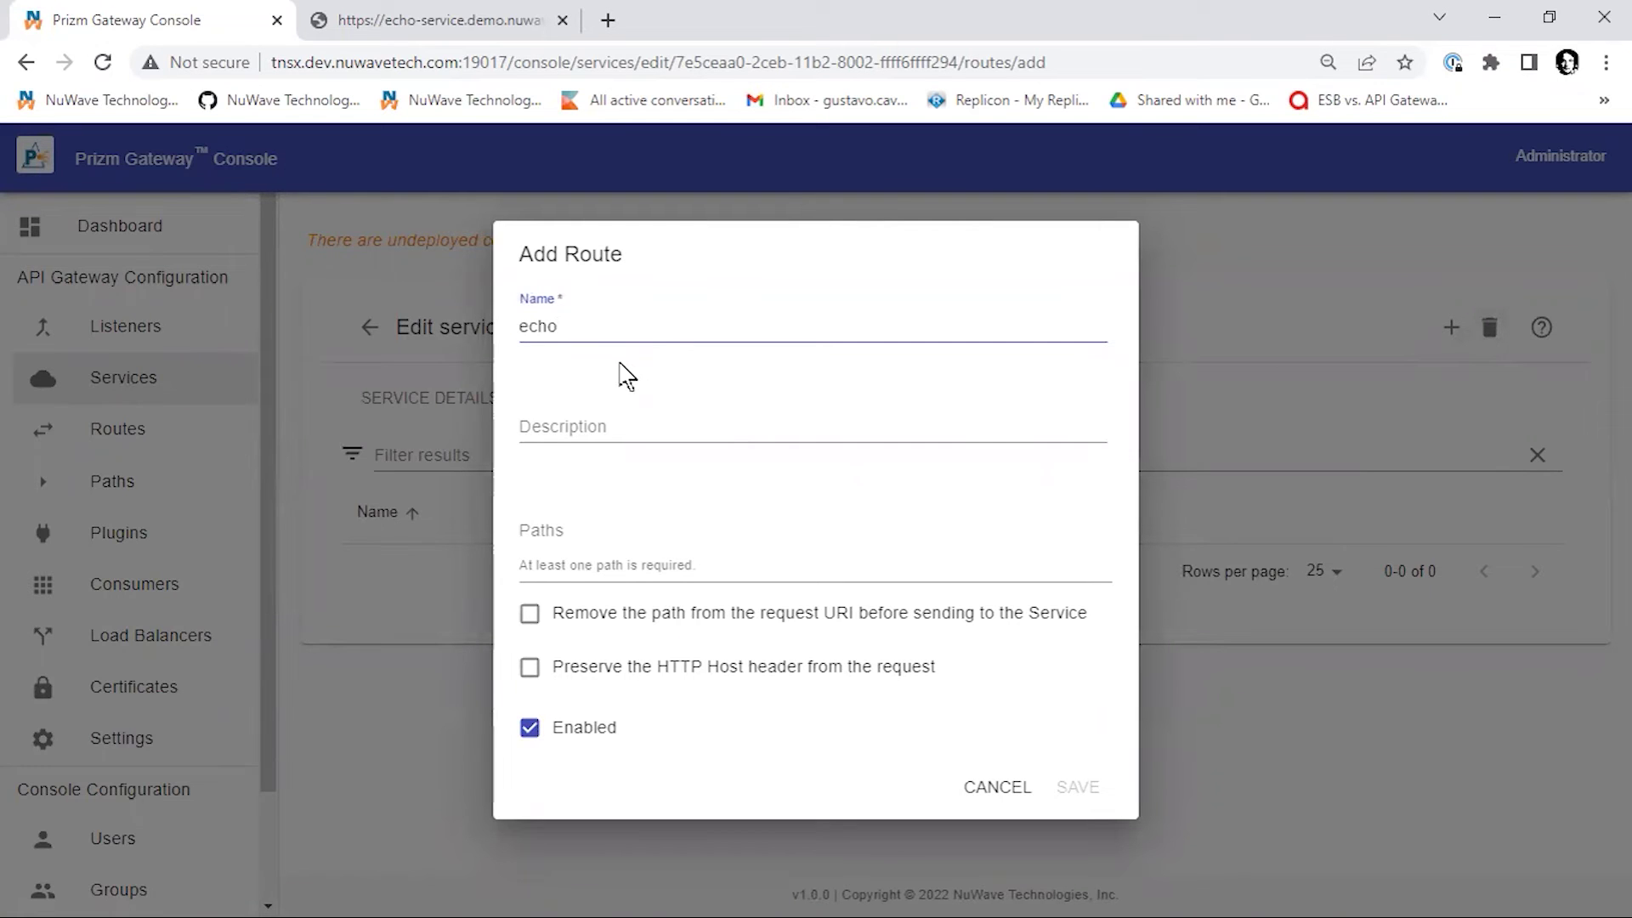
type("echo route")
key("Tab")
type("ech")
key("shift+Tab")
key("End")
key("BackSpace")
type("_r")
Step: Add the path /echo to the new route and save it, leaving it enabled
left_click(572, 531)
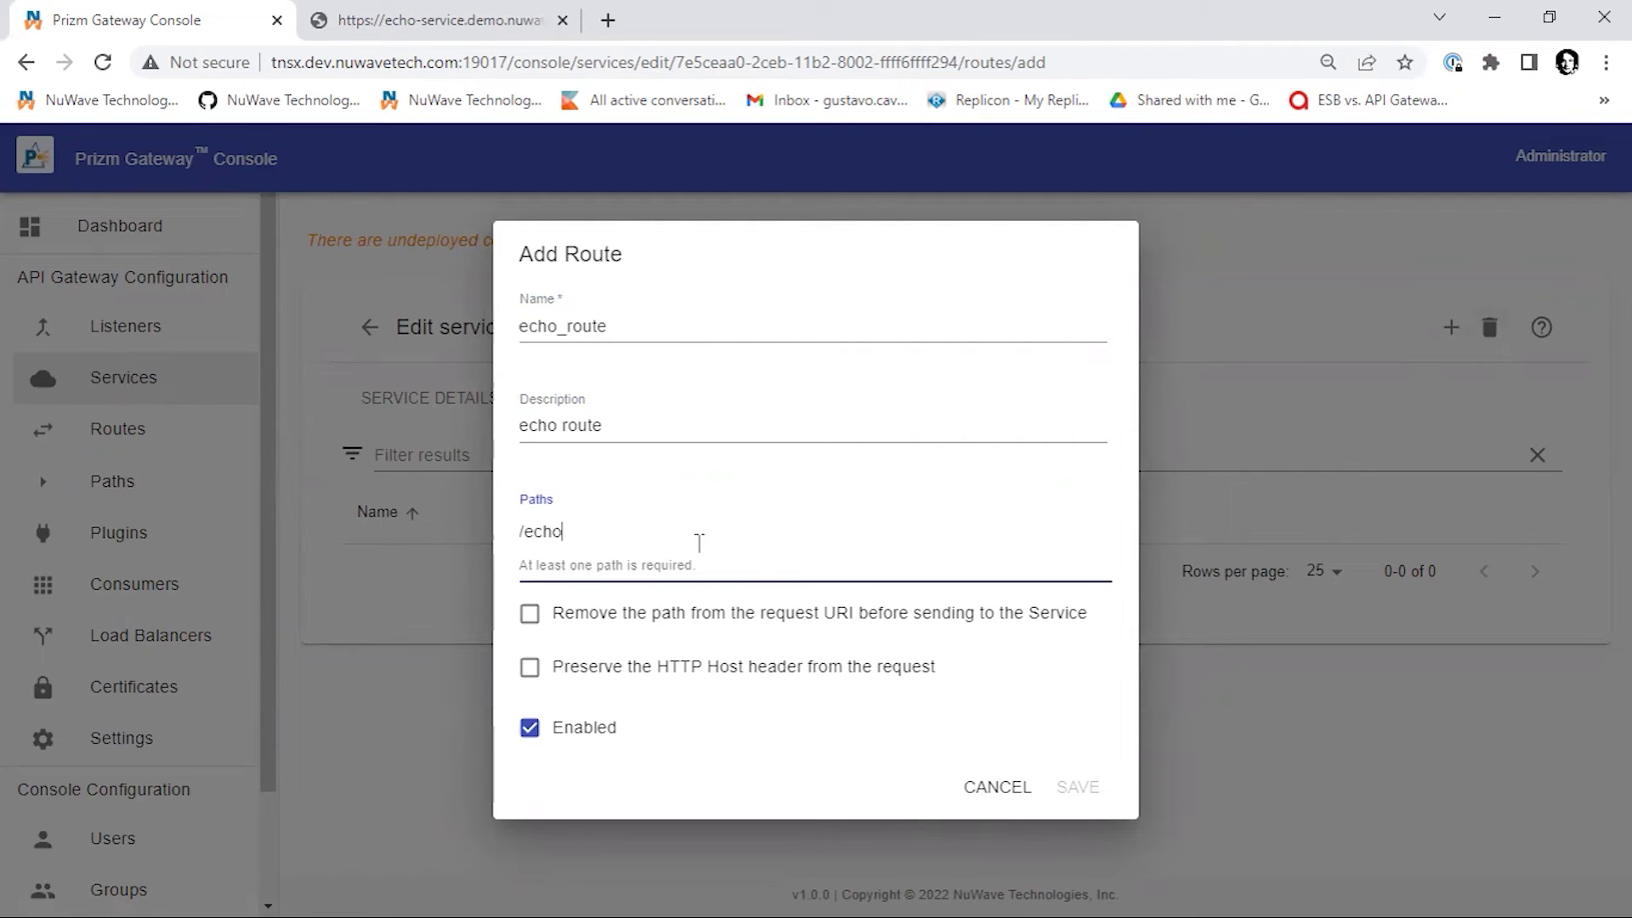
key("Return")
left_click(1077, 791)
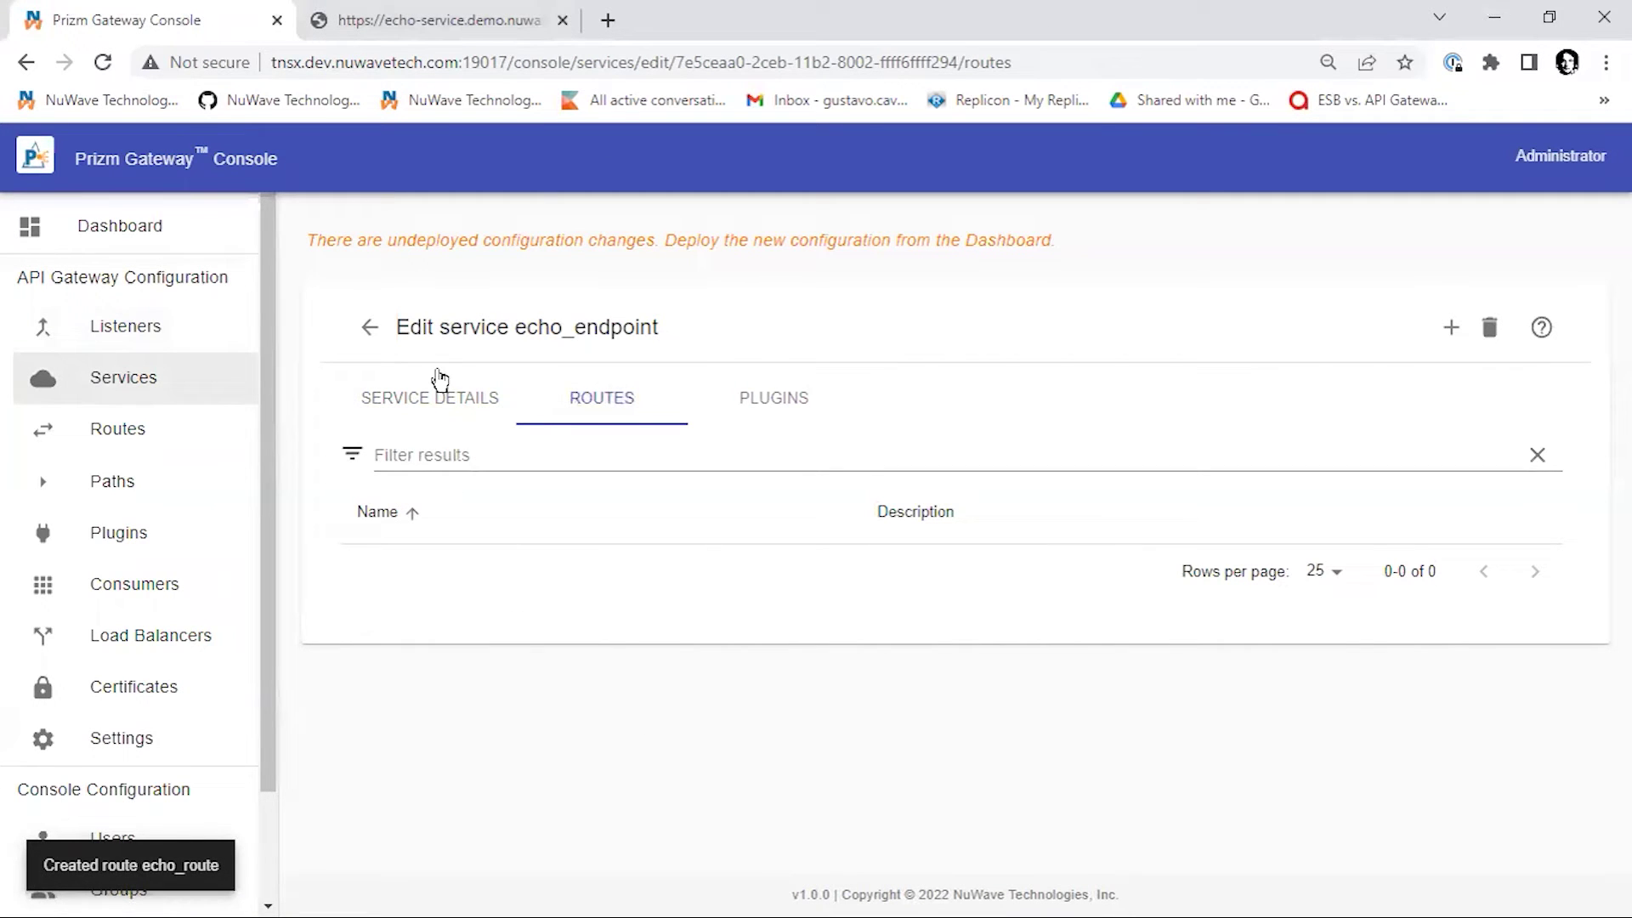
Step: Reload the echo_endpoint service's routes and open the details of echo_route
left_click(175, 386)
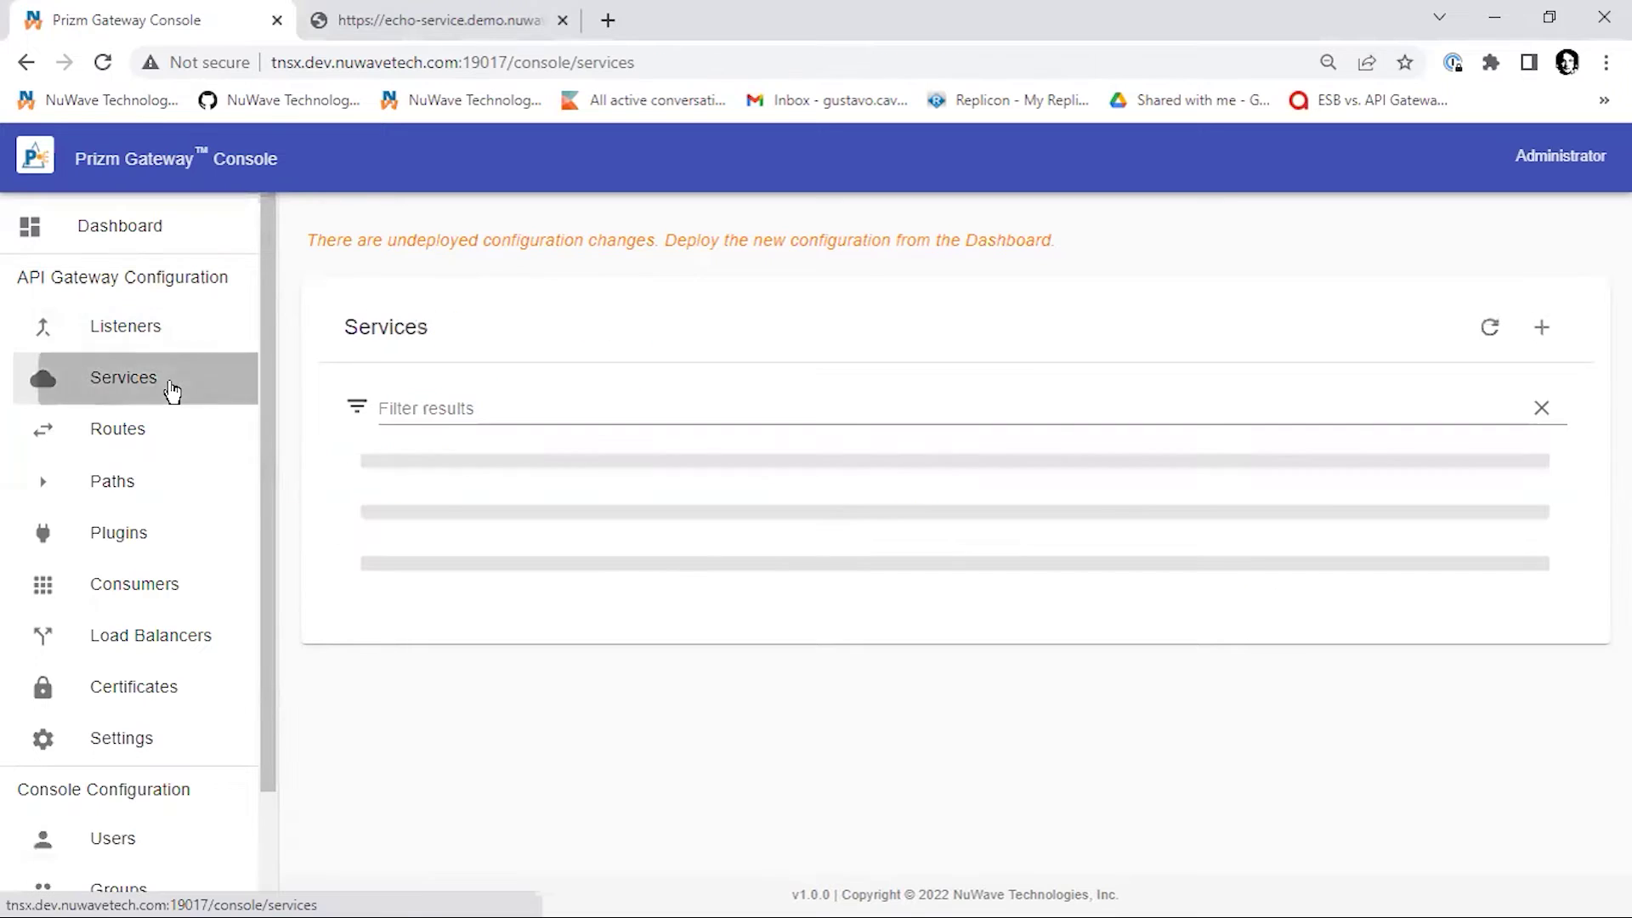
left_click(432, 537)
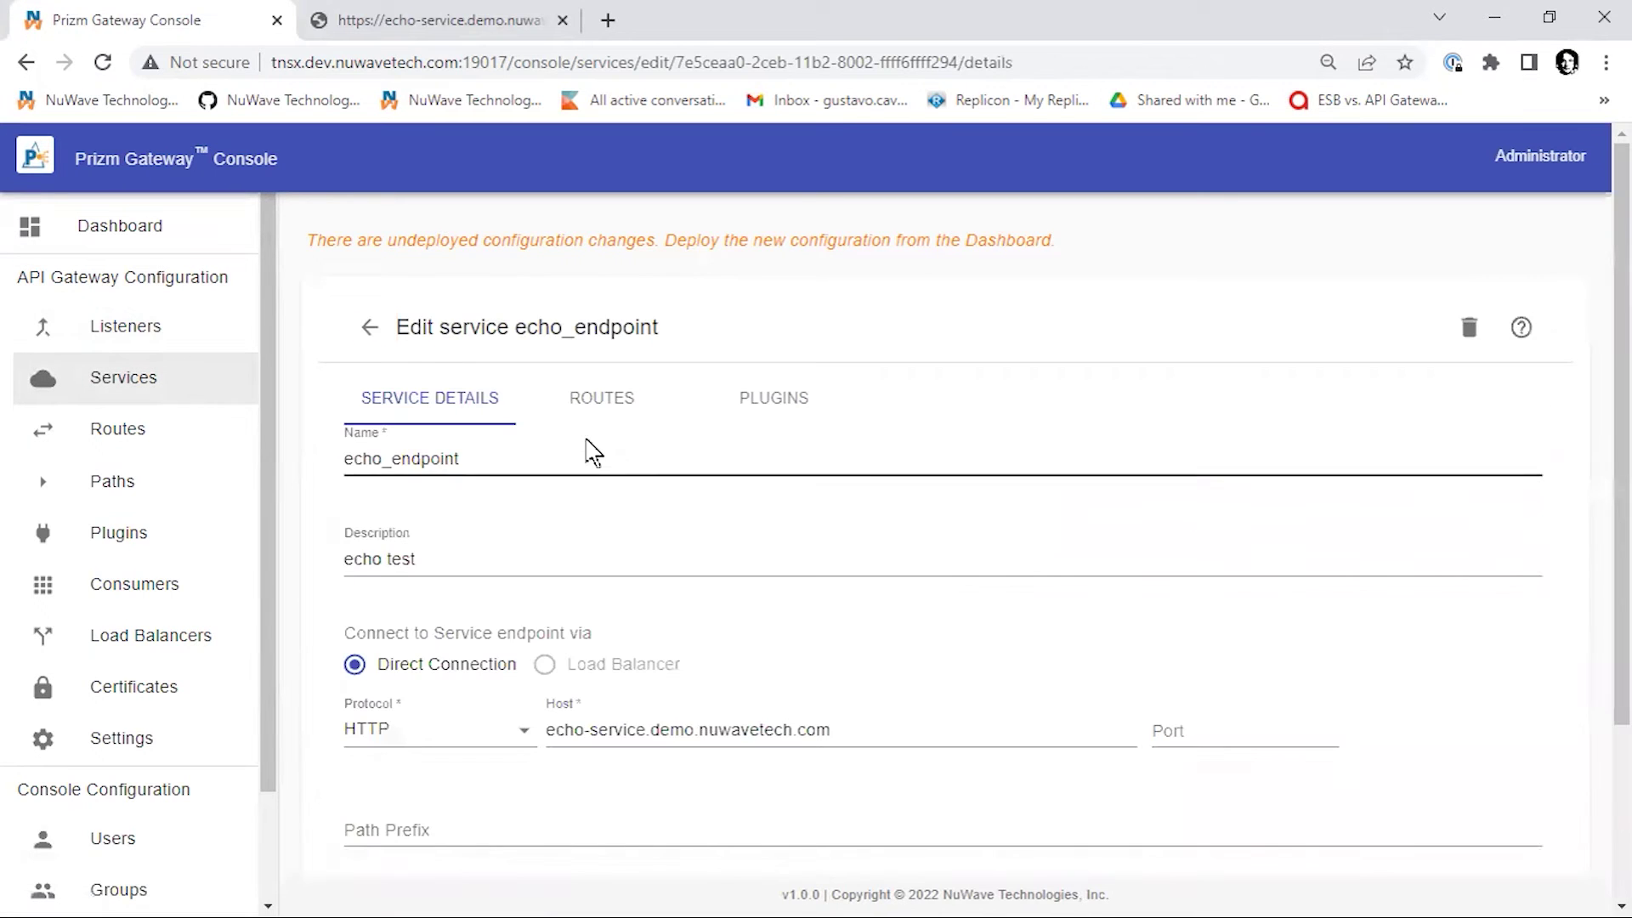
left_click(595, 417)
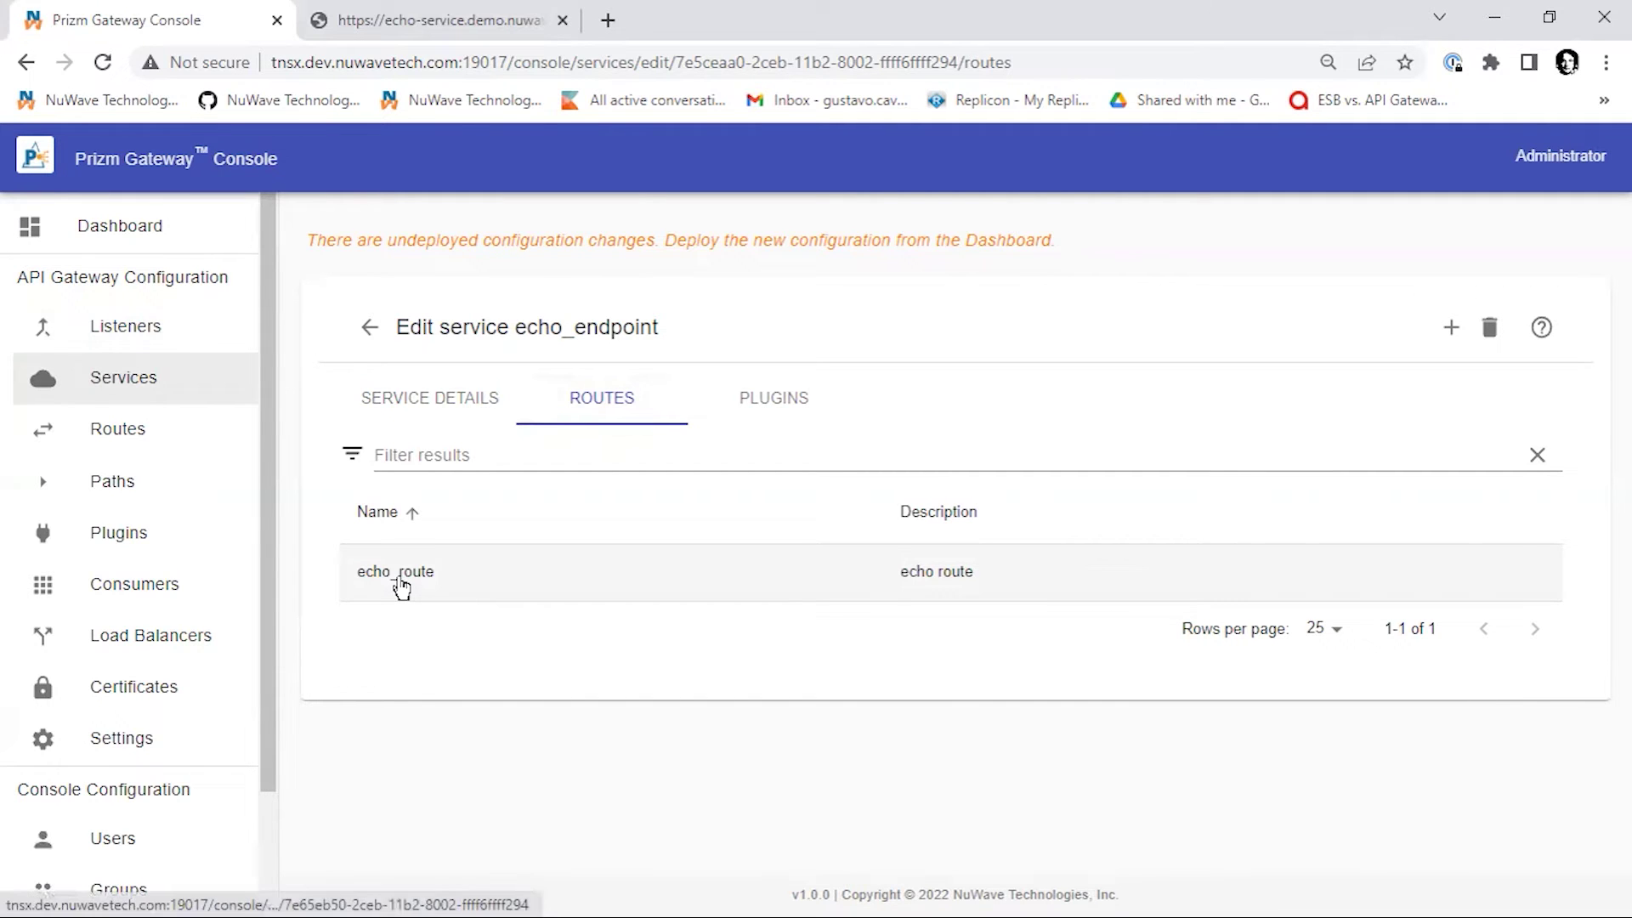
left_click(401, 586)
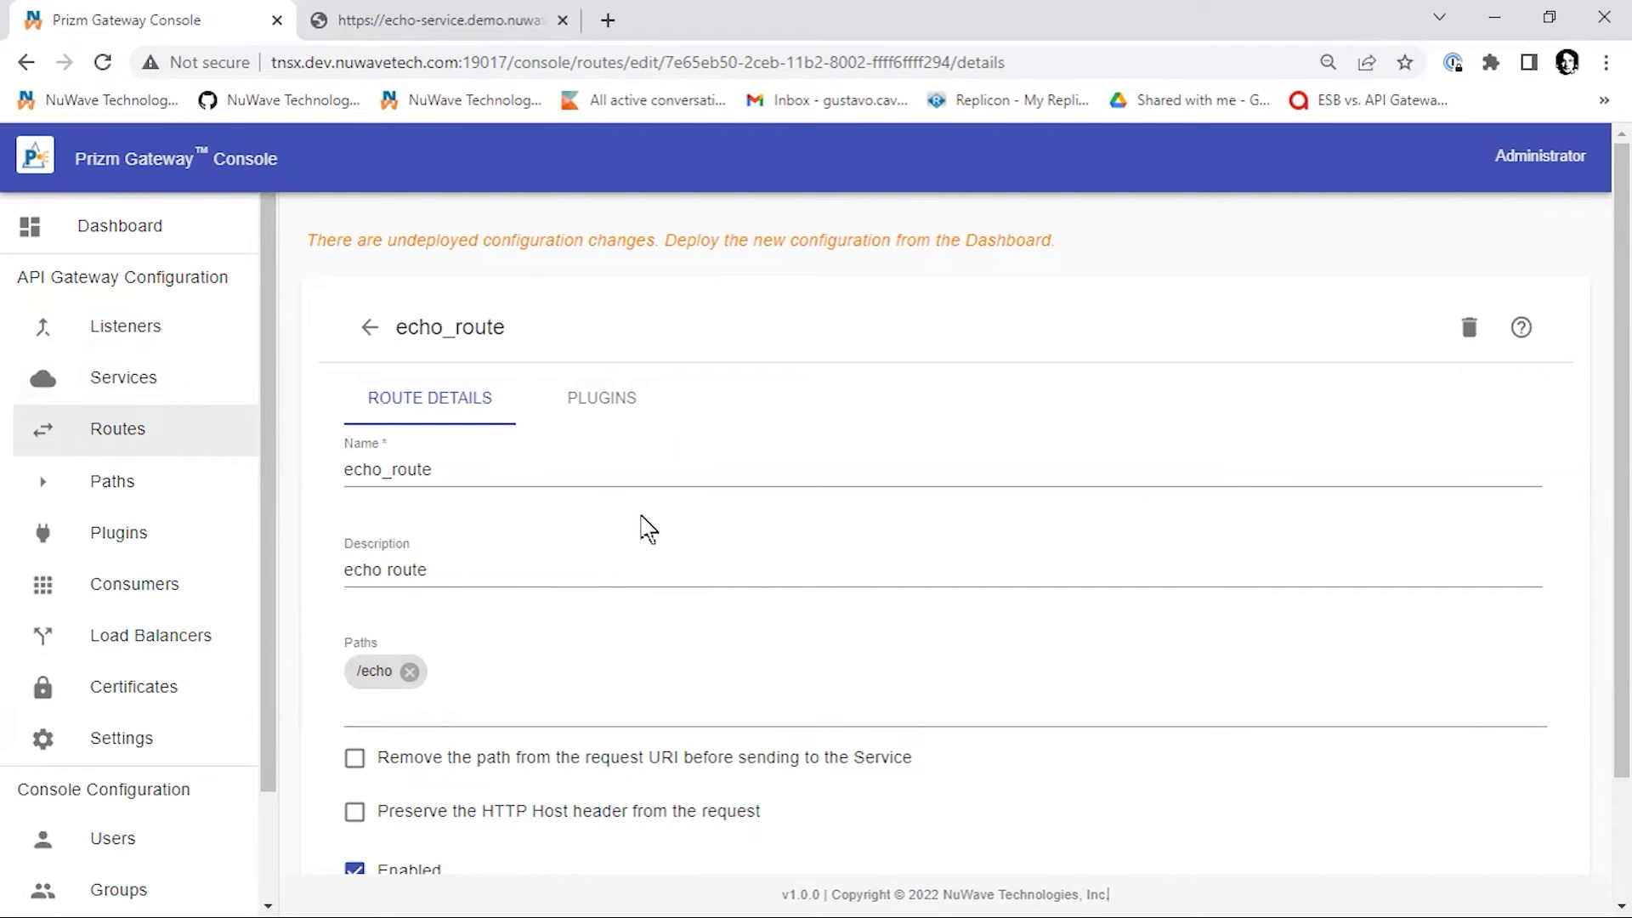
key("alt+Tab")
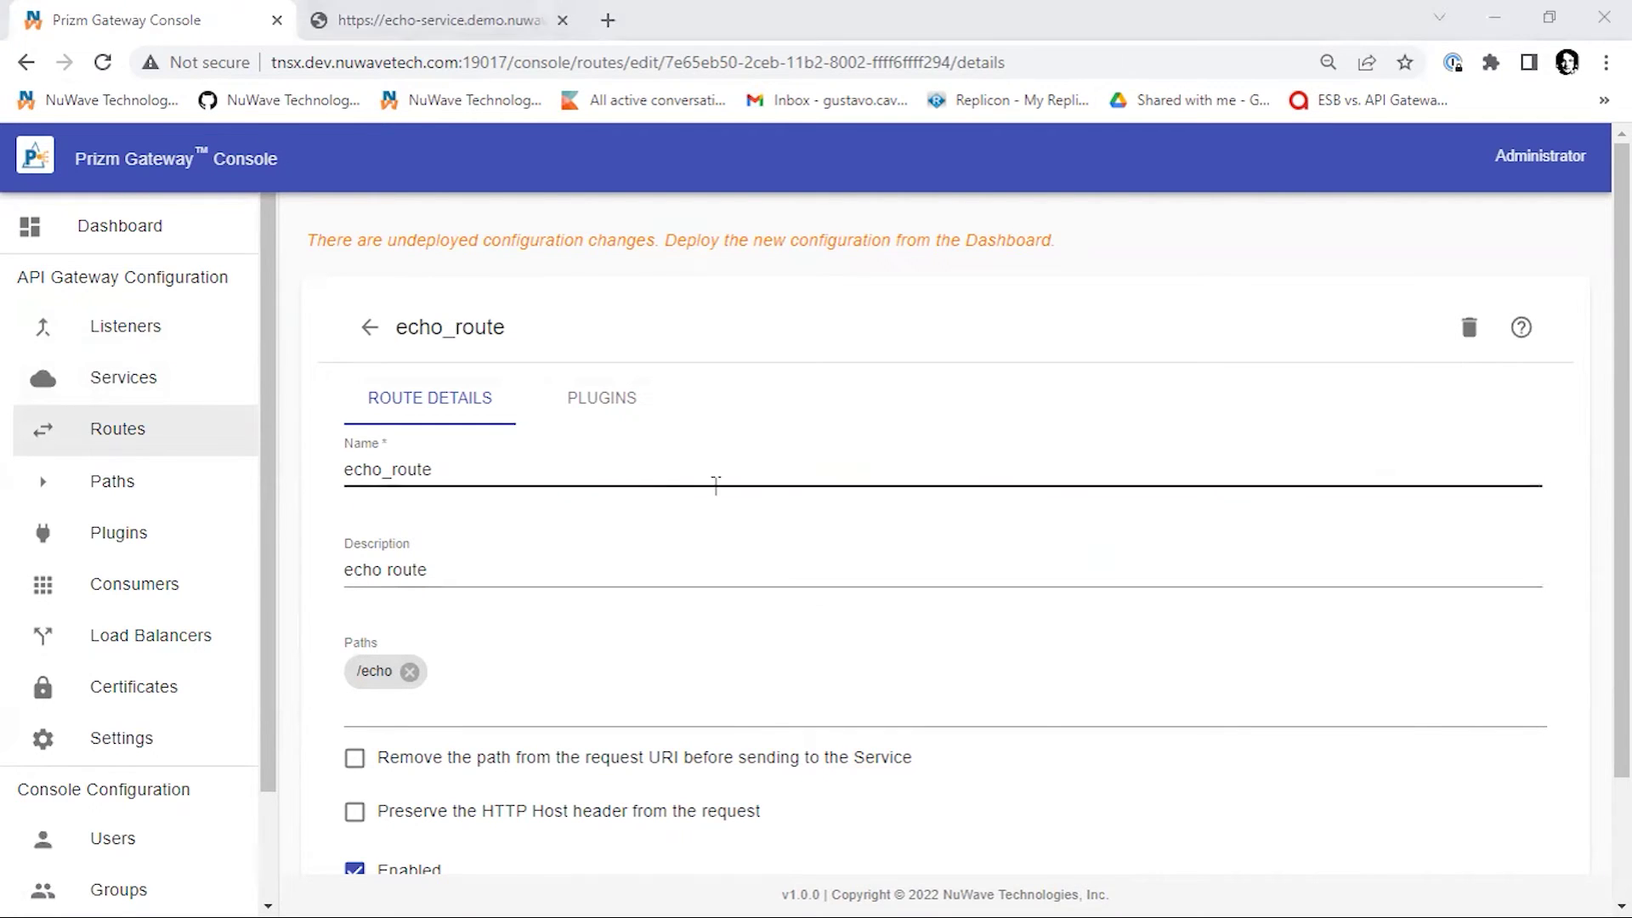
left_click(829, 560)
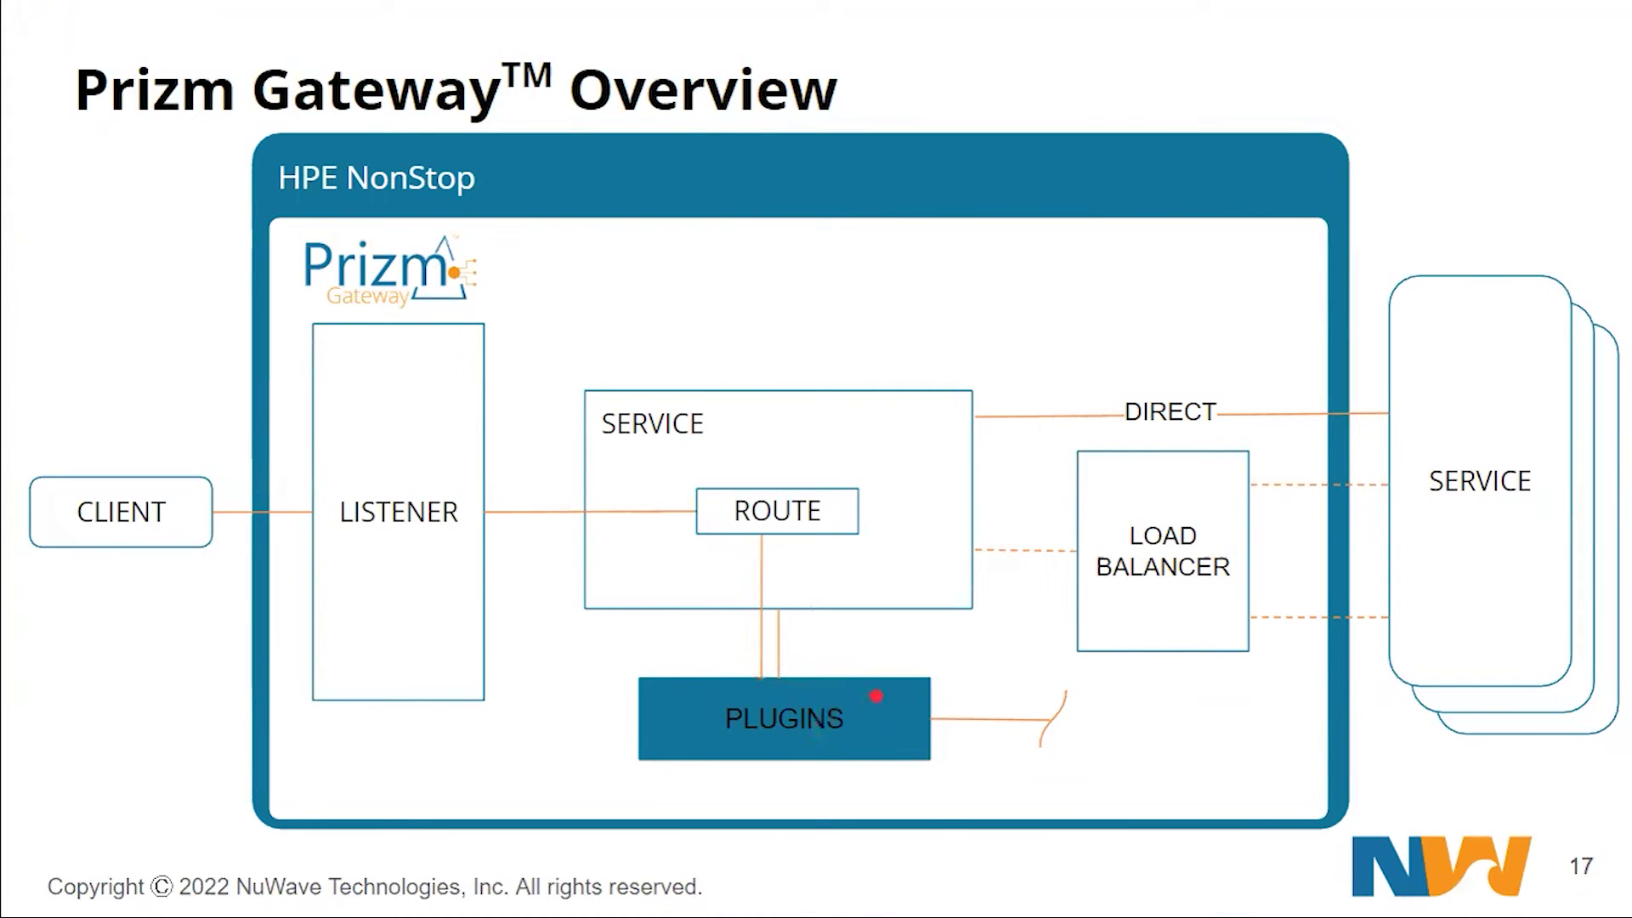
key("alt+Tab")
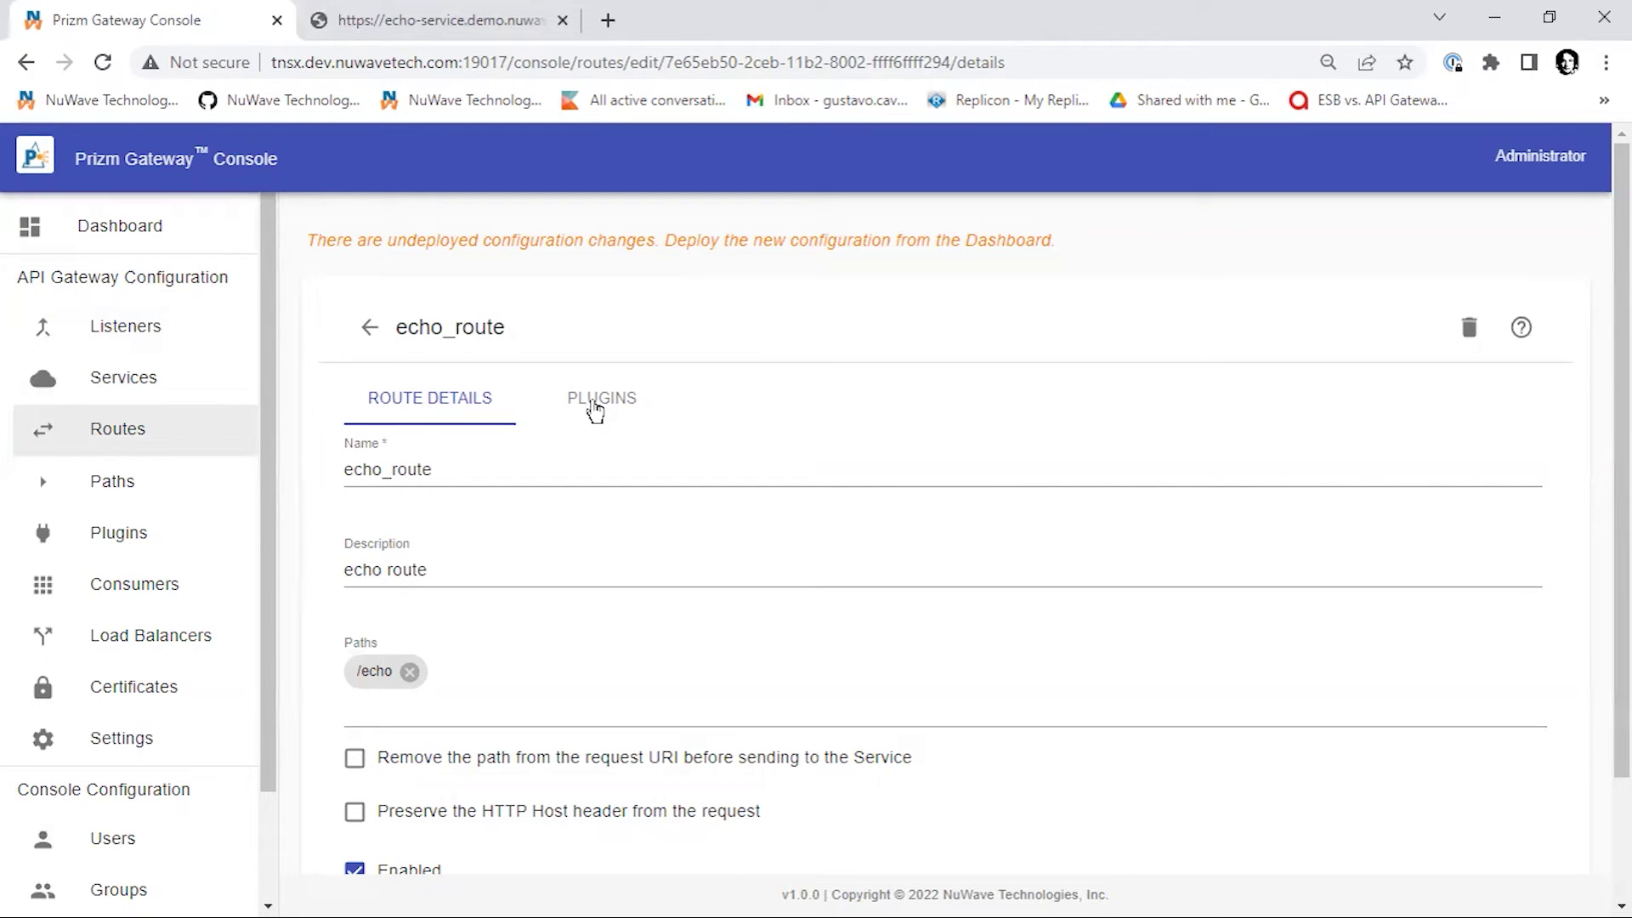
Step: Start a new plugin of type Connection Count Limiting on echo_route
left_click(595, 404)
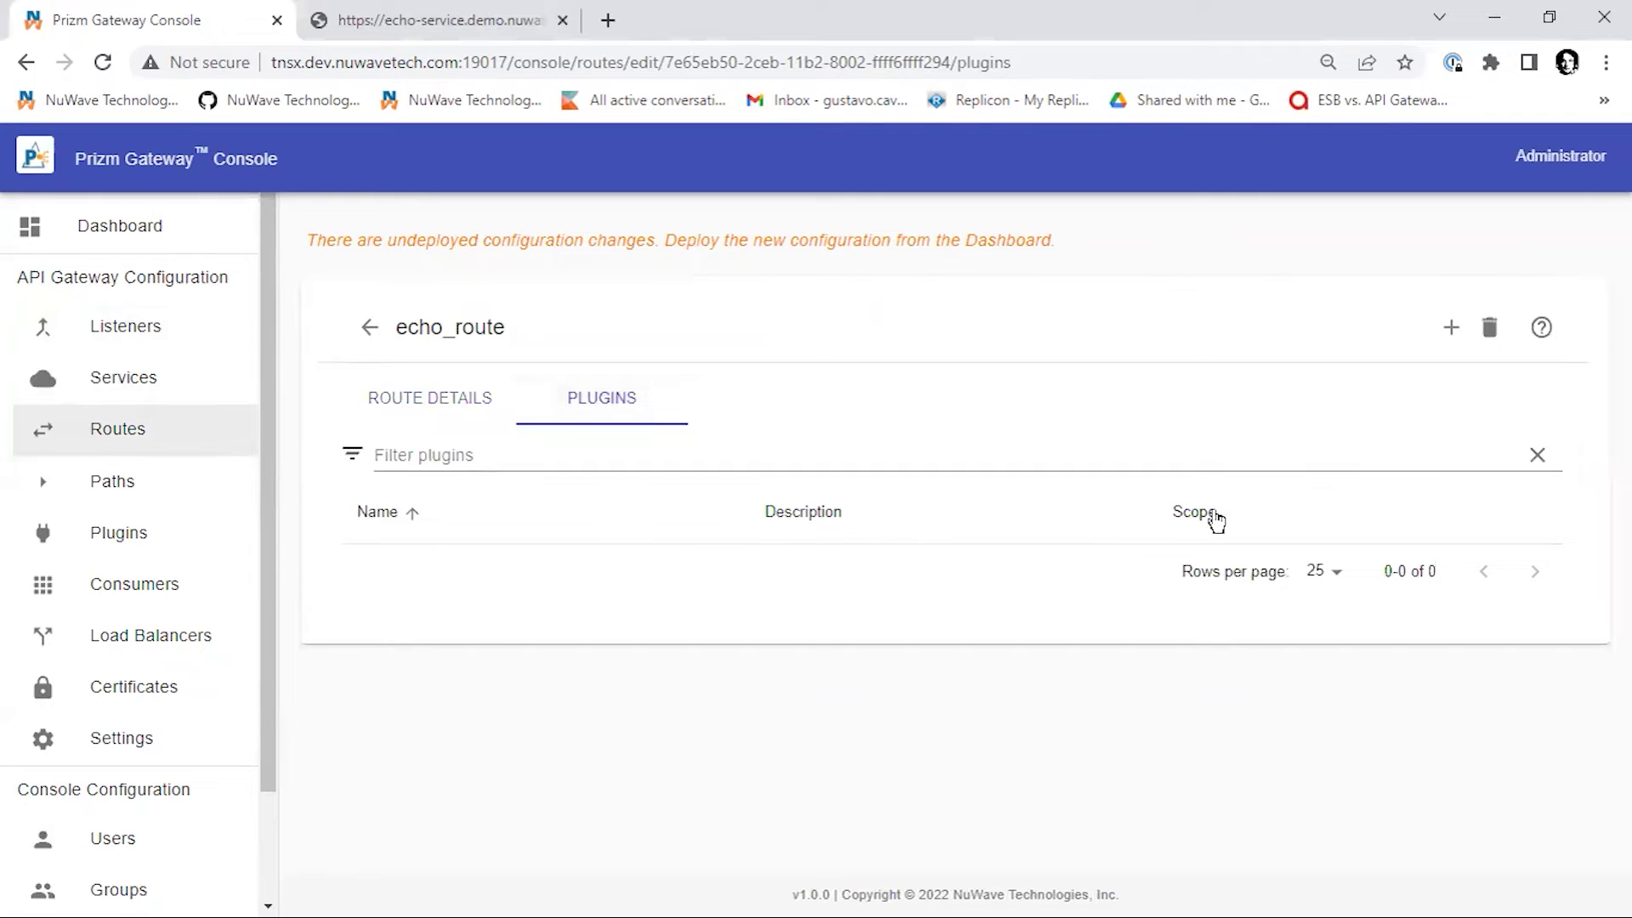
left_click(1451, 327)
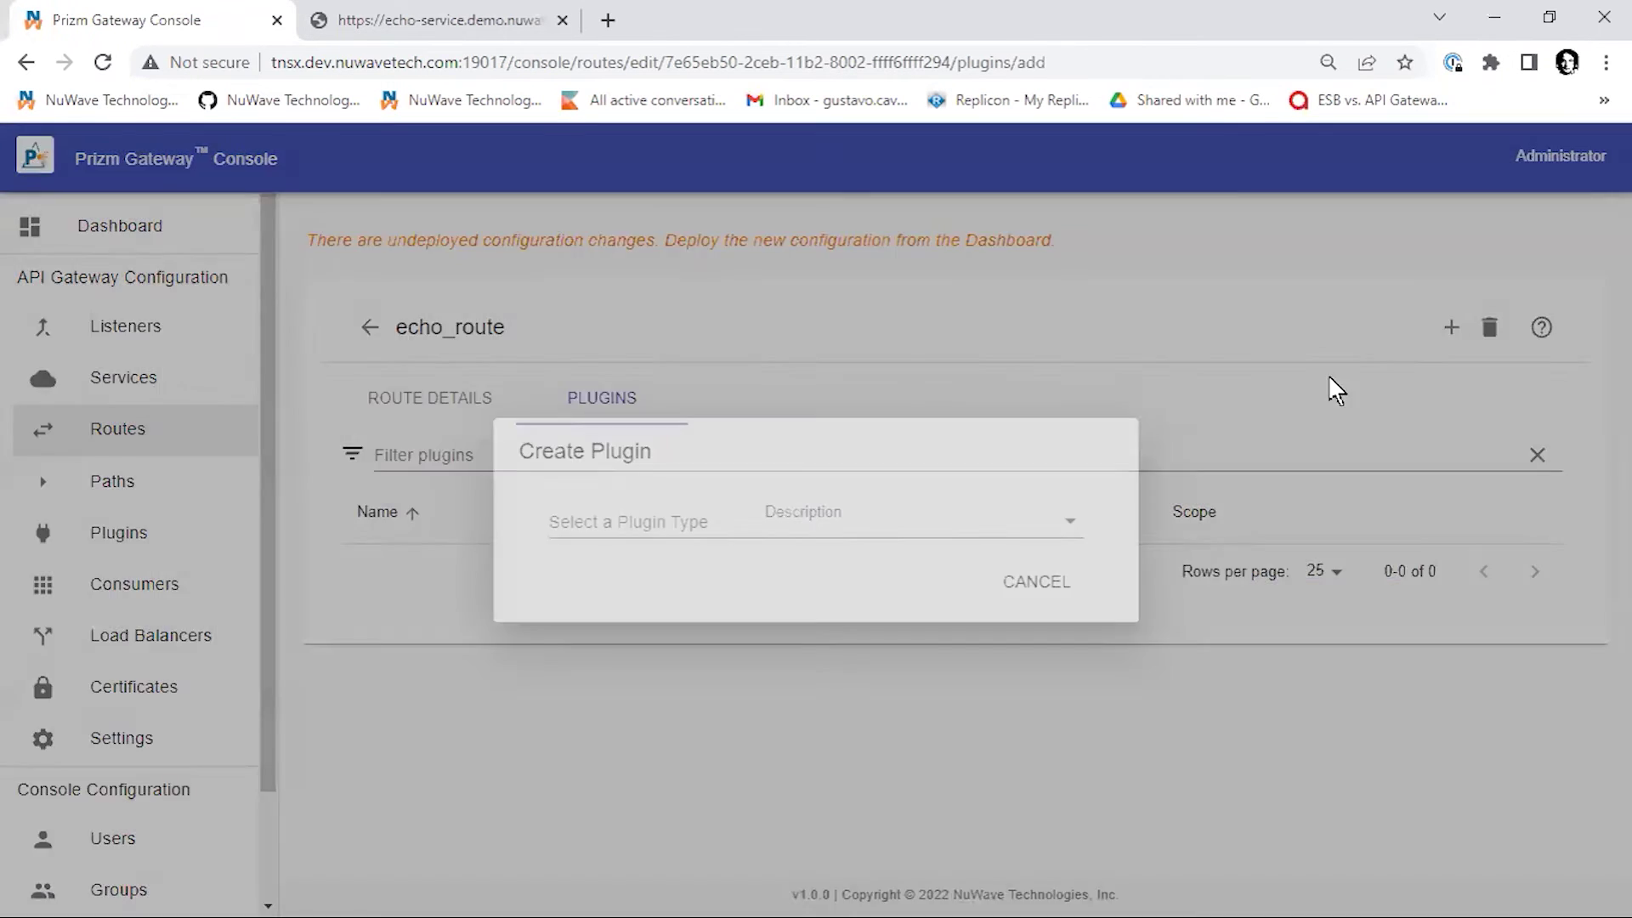
left_click(1032, 532)
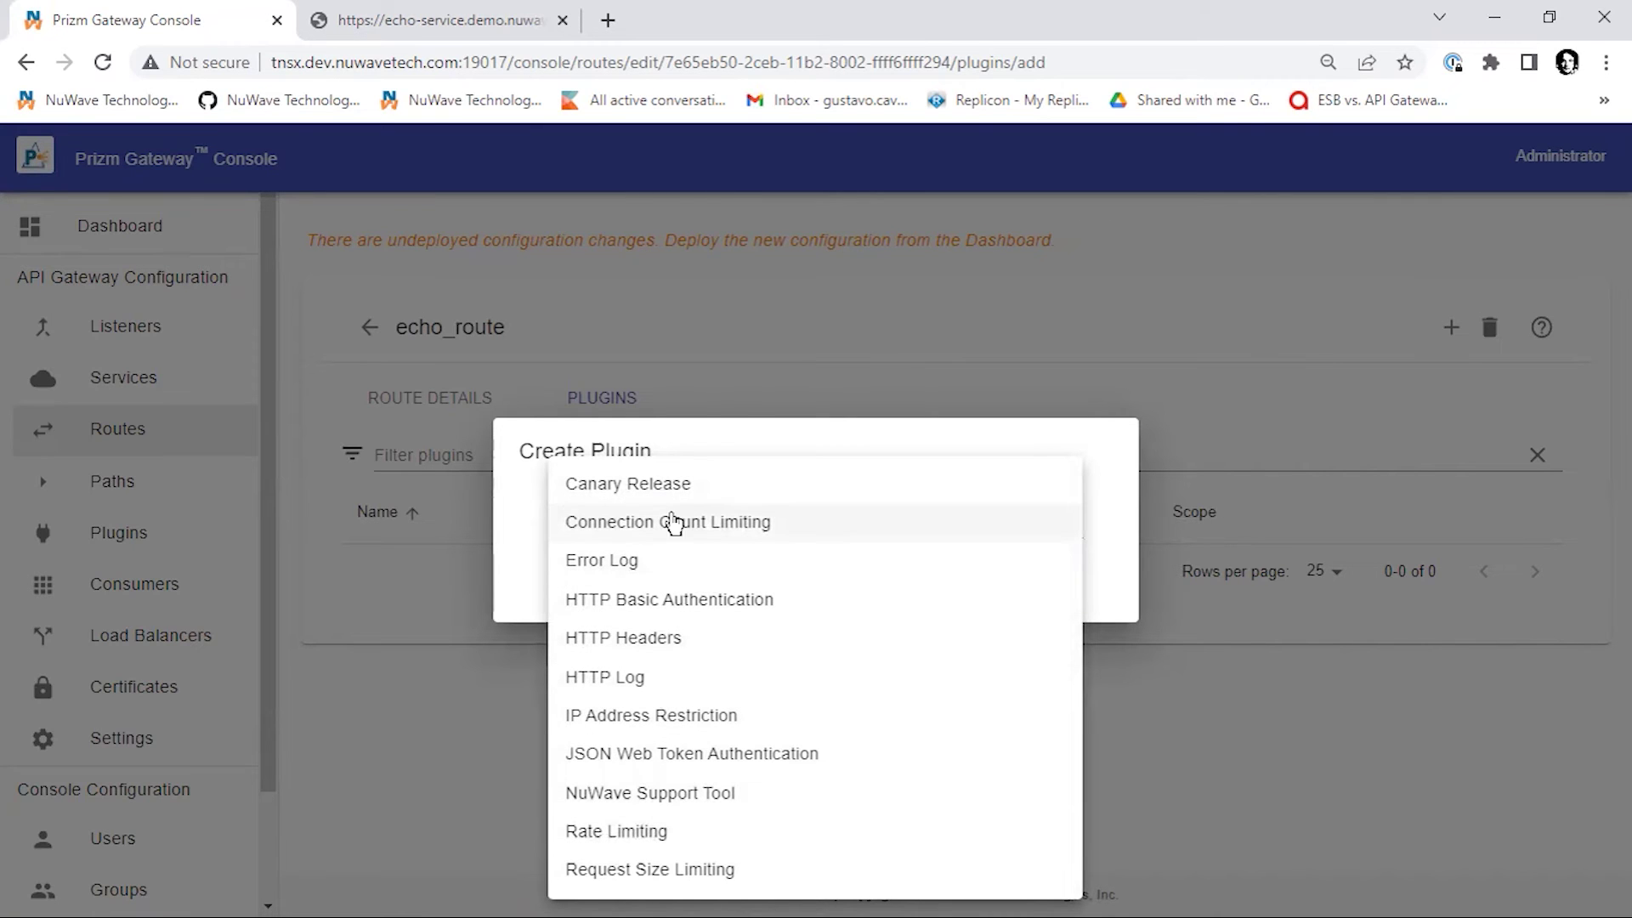
left_click(673, 522)
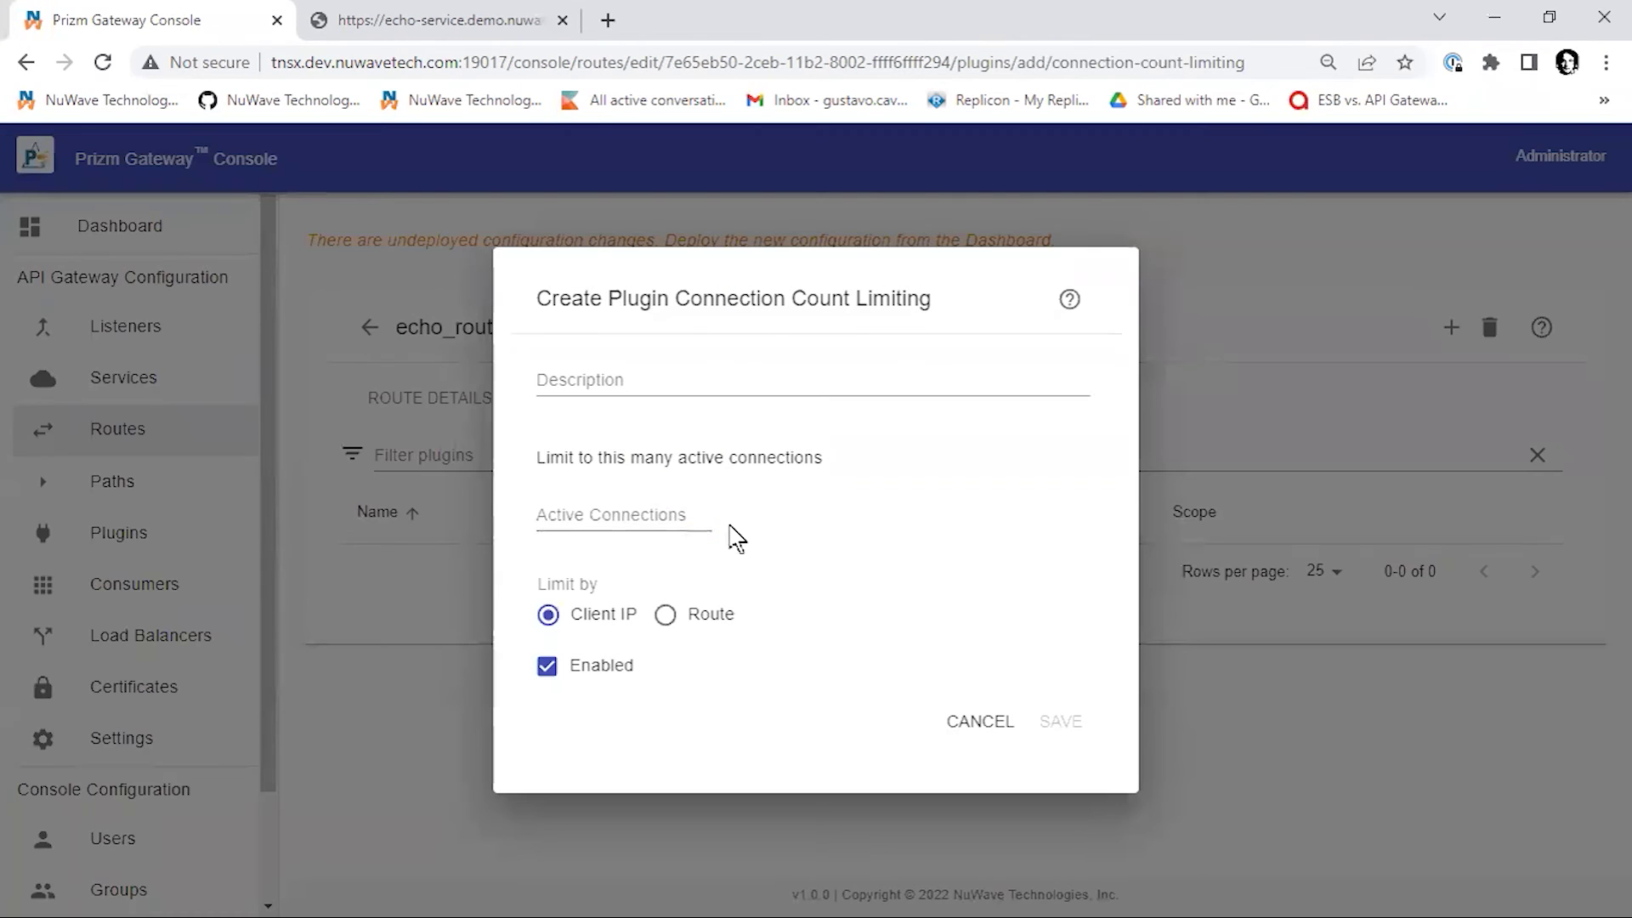
Step: Describe the plugin as "LImit count to 6", allow 6 active connections limited by Route, and save it
left_click(583, 380)
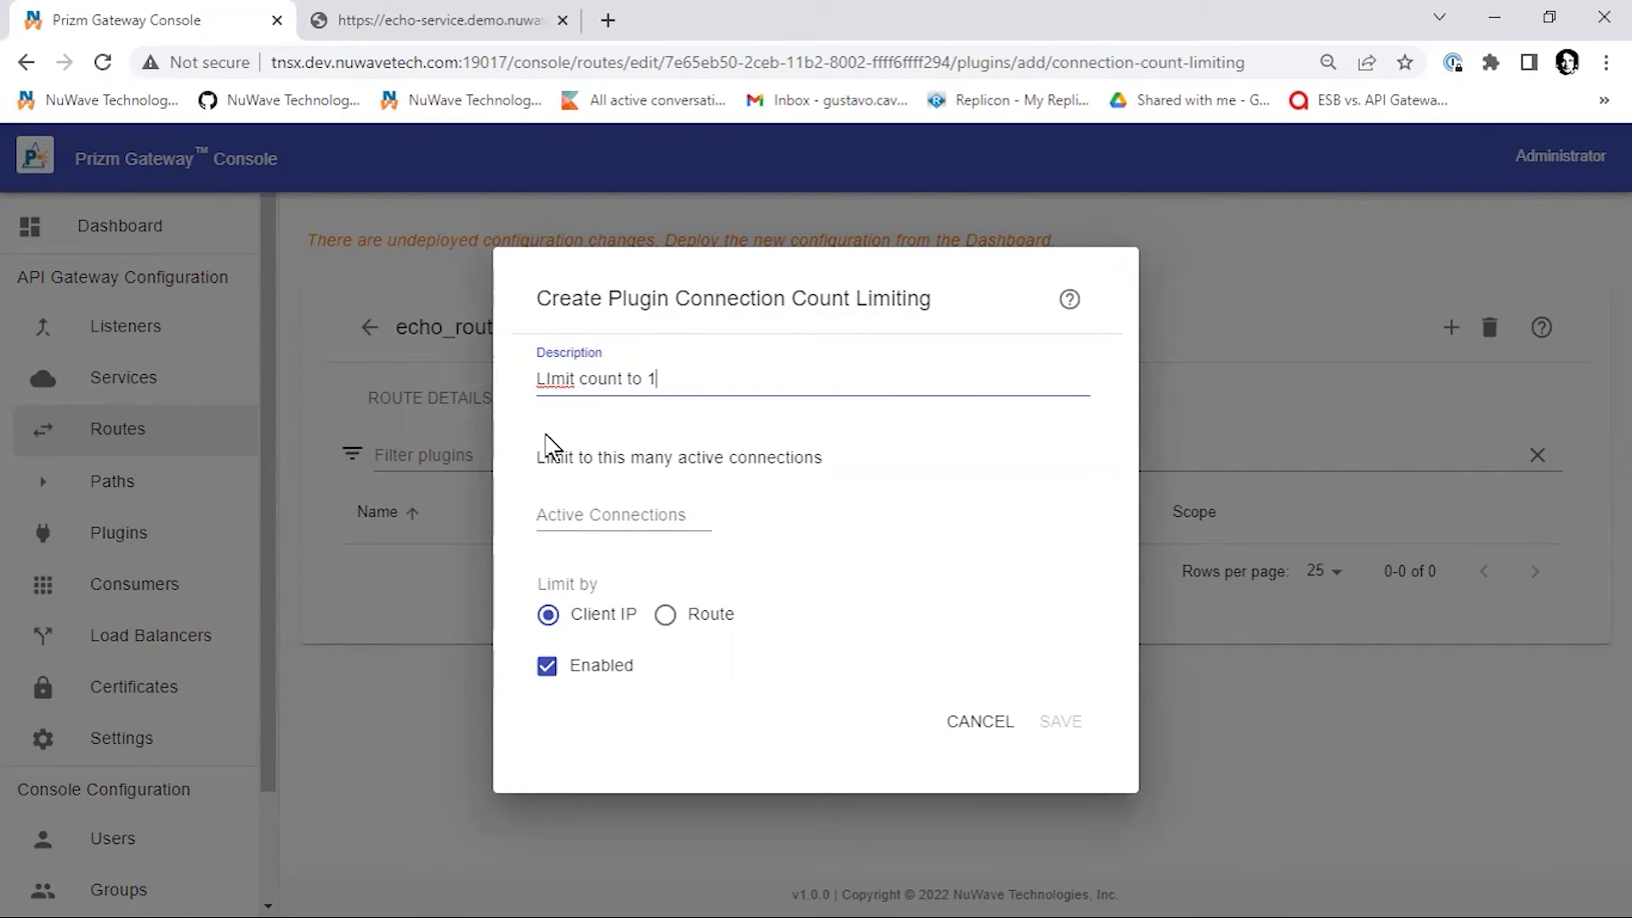
left_click(684, 375)
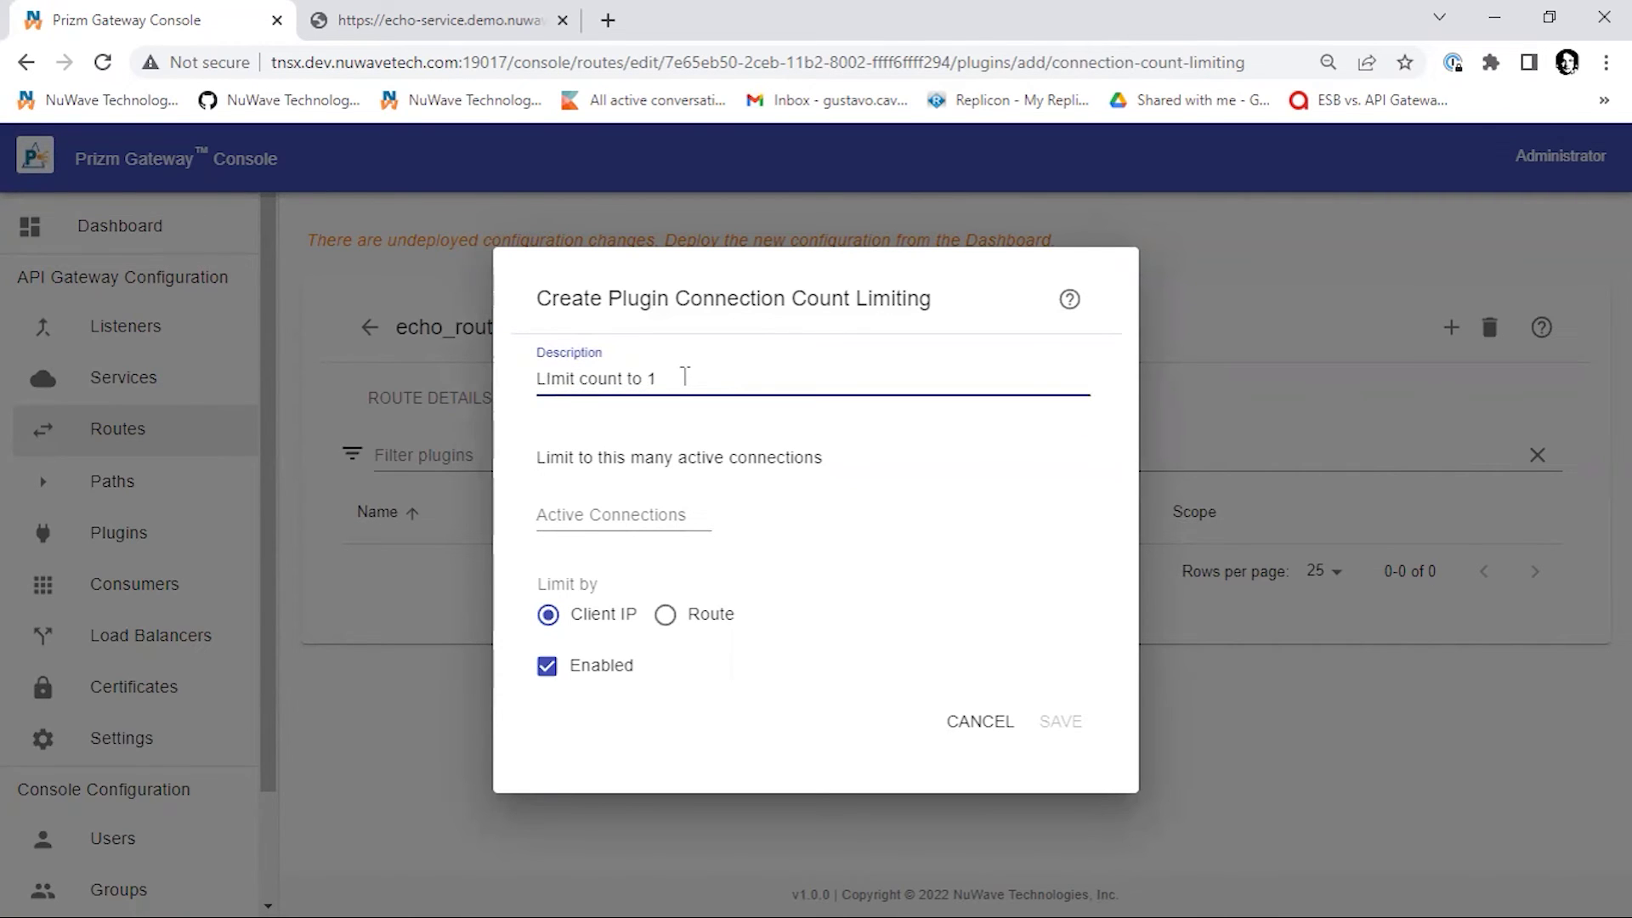
key("Tab")
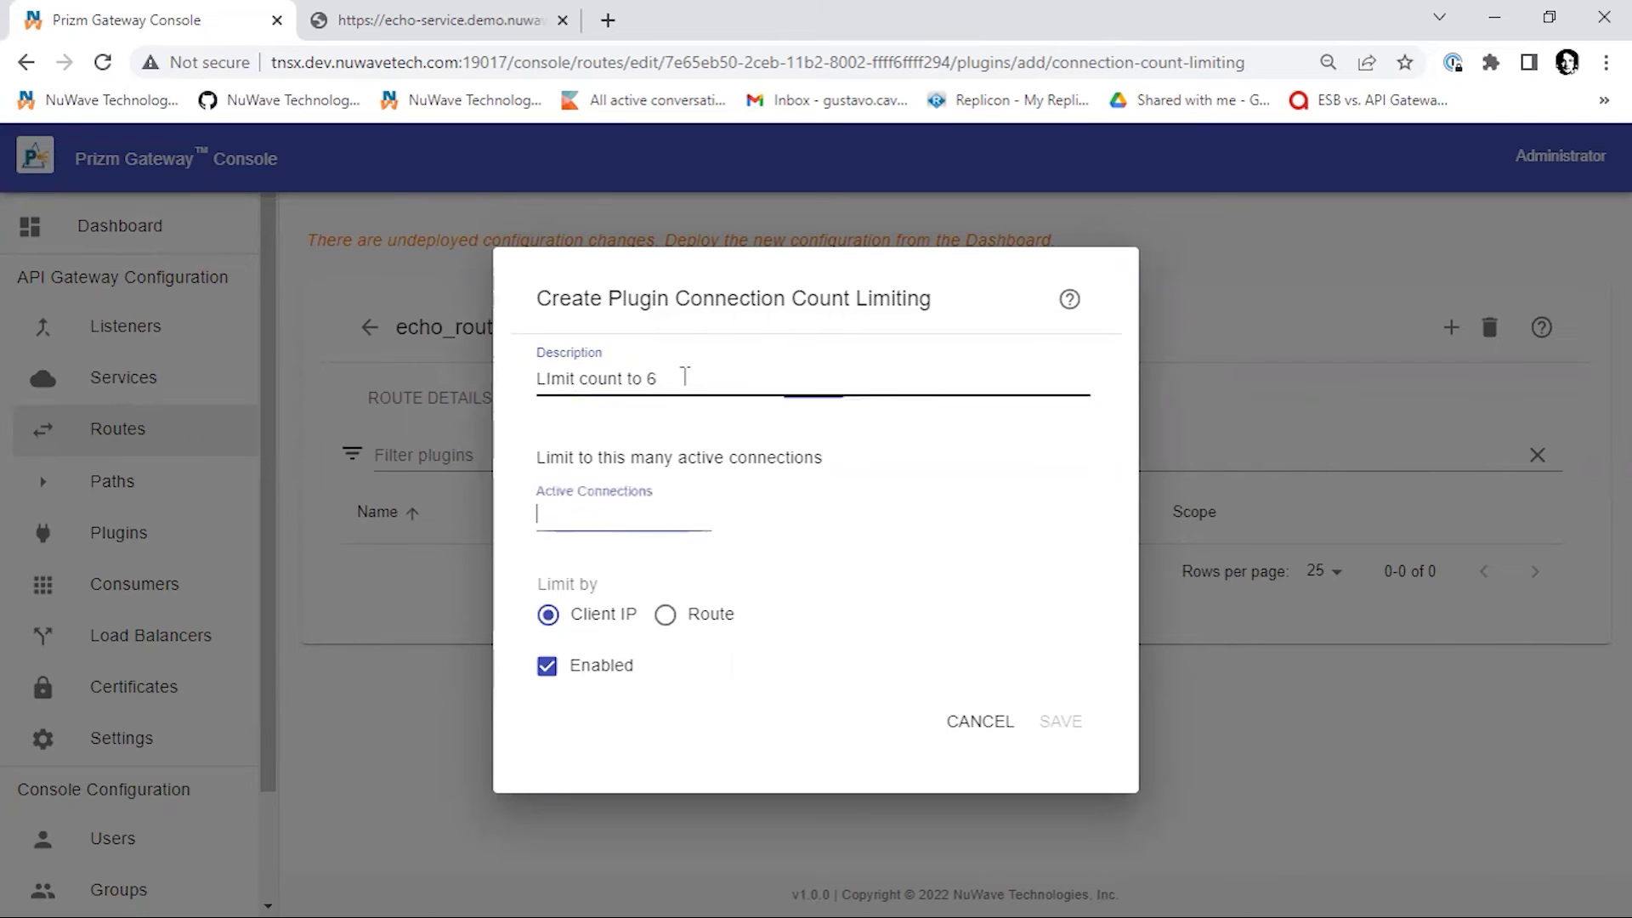
type("6")
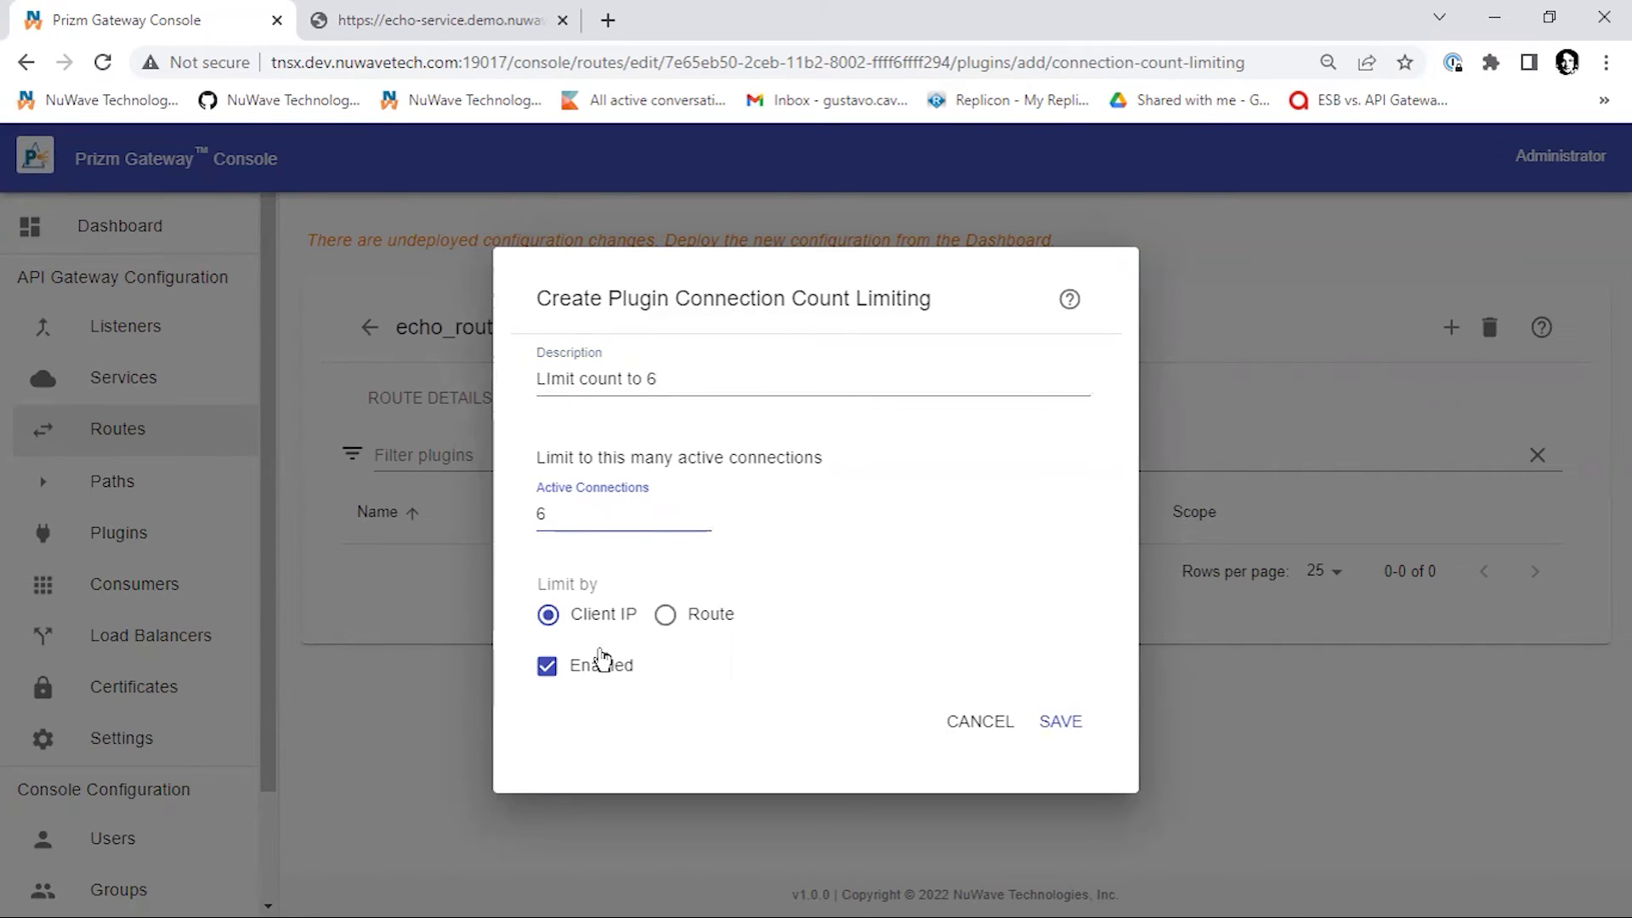
left_click(666, 621)
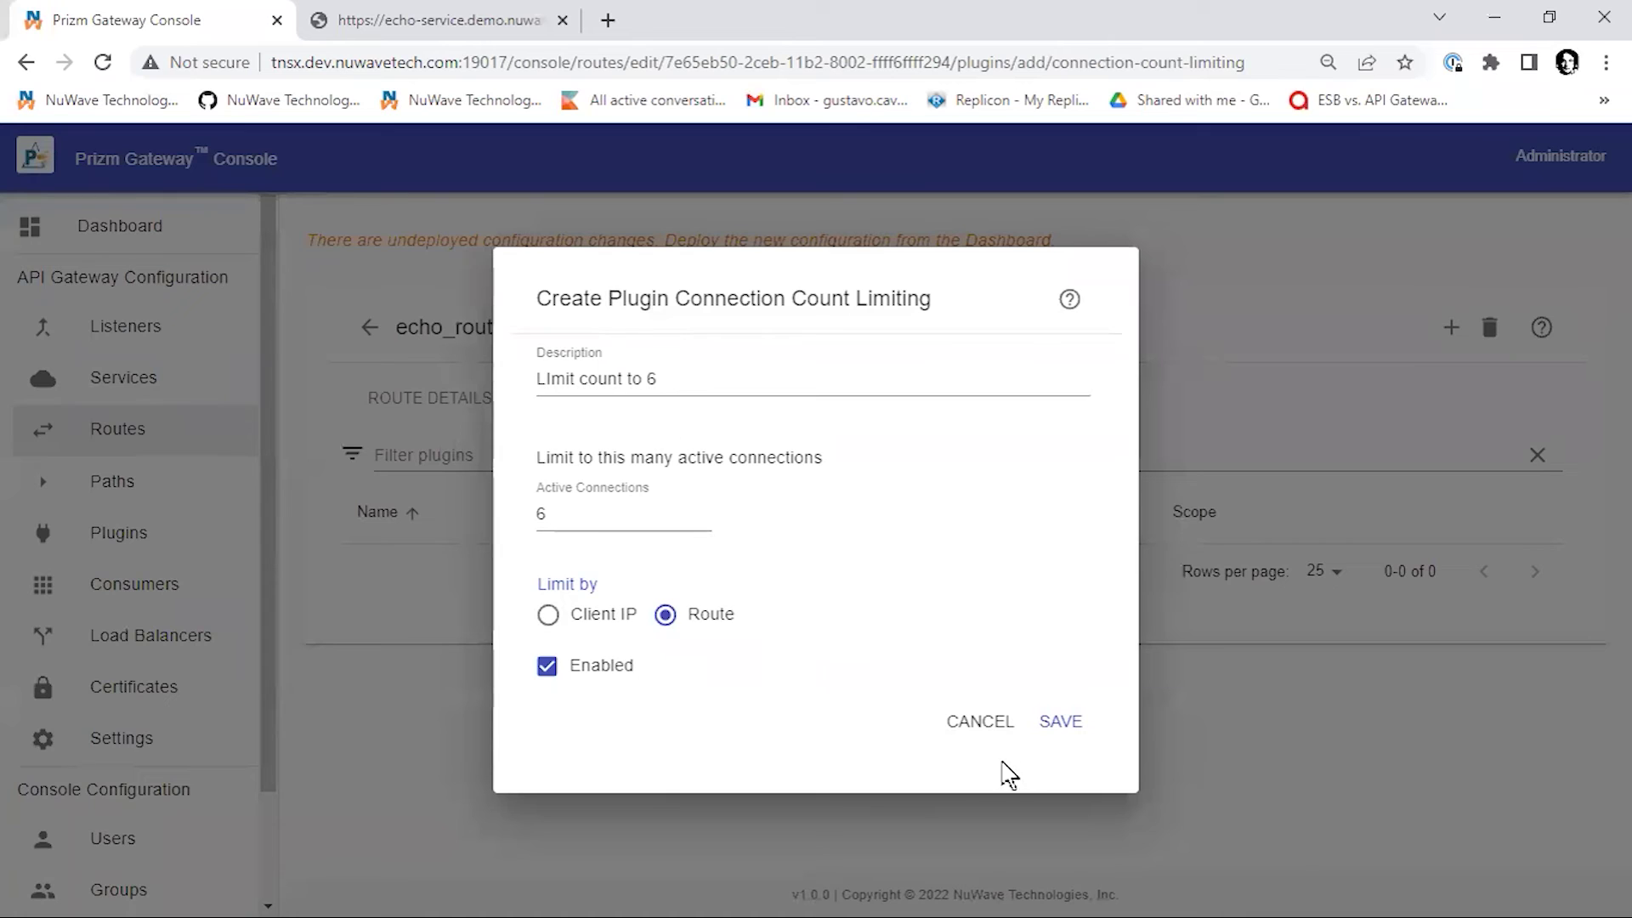
left_click(1061, 724)
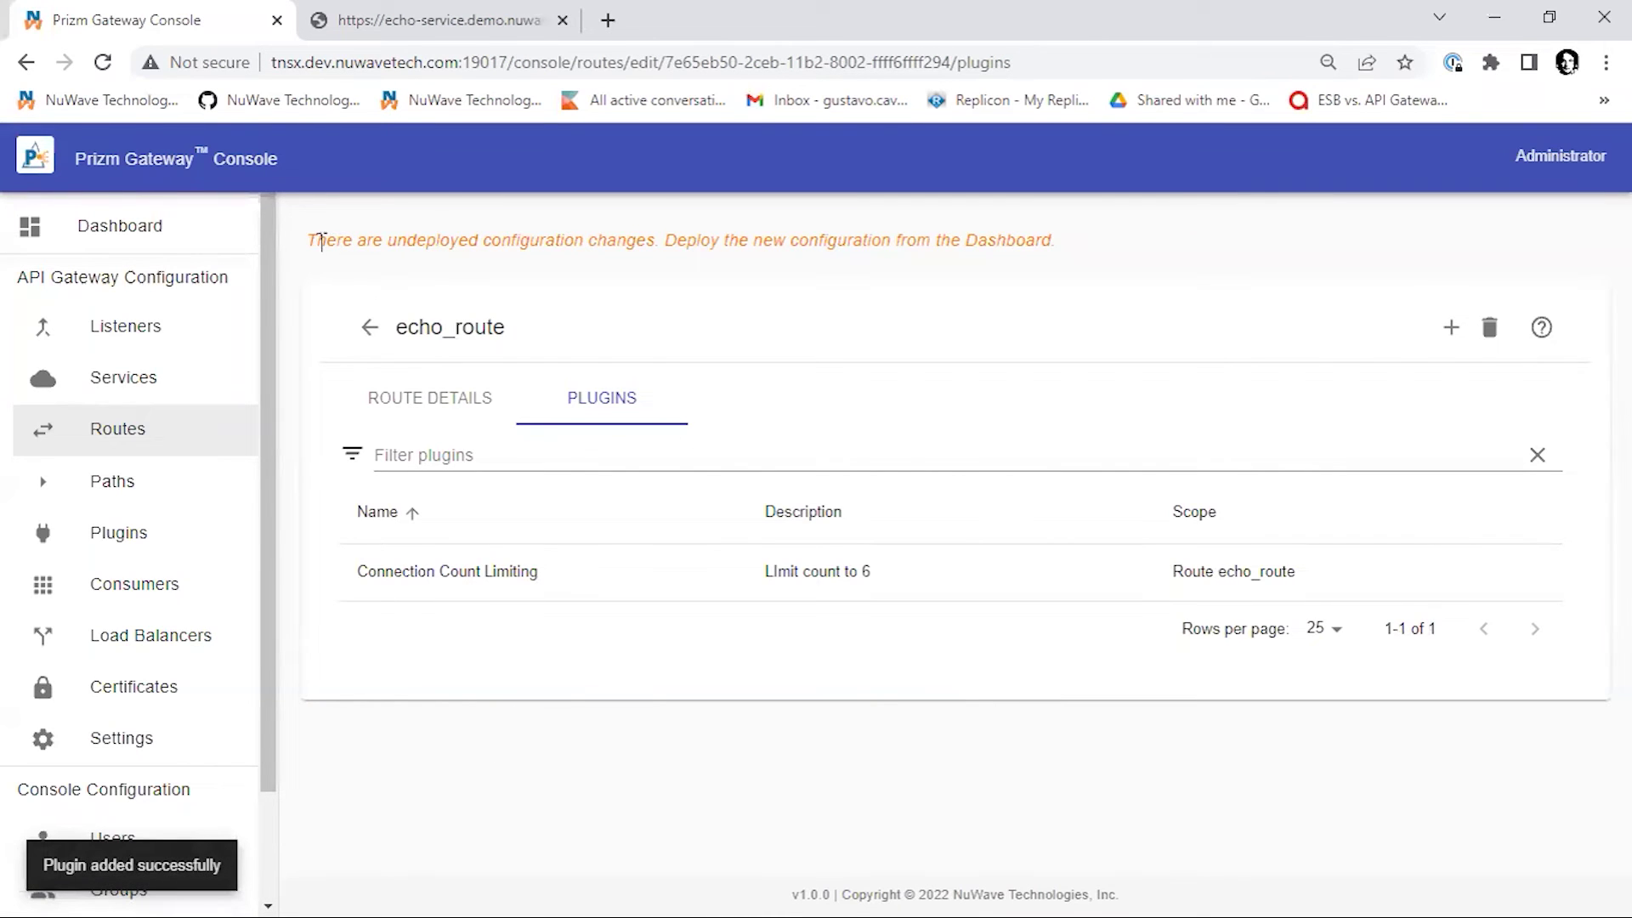
Step: Redeploy the Gateway process configuration from the dashboard and confirm it
left_click(149, 230)
left_click(448, 775)
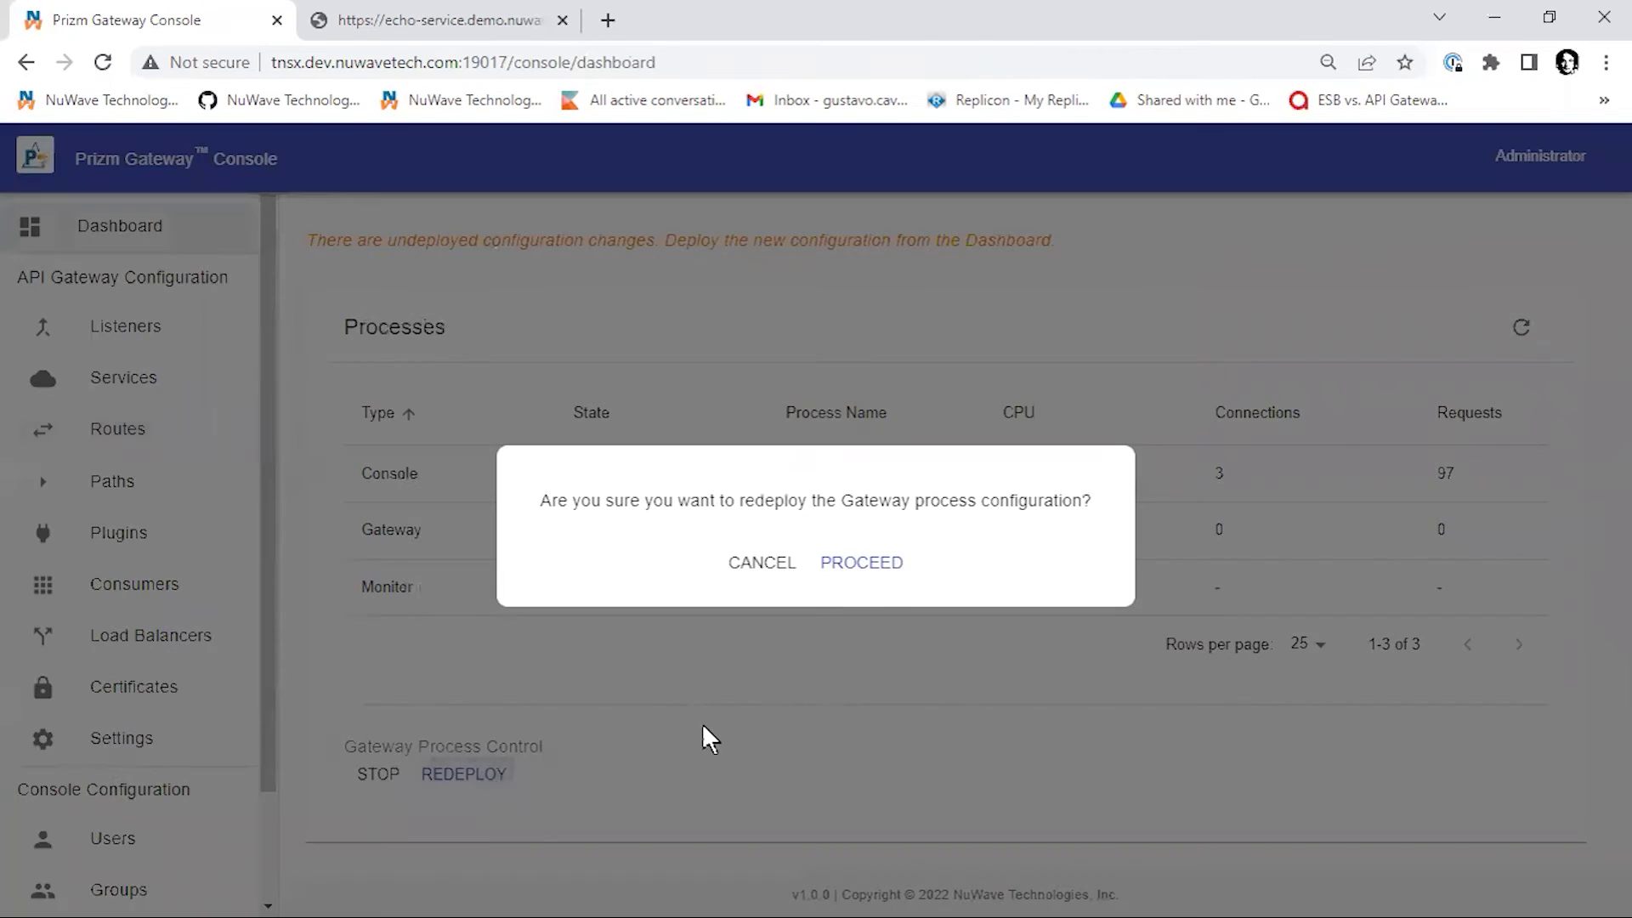
left_click(876, 566)
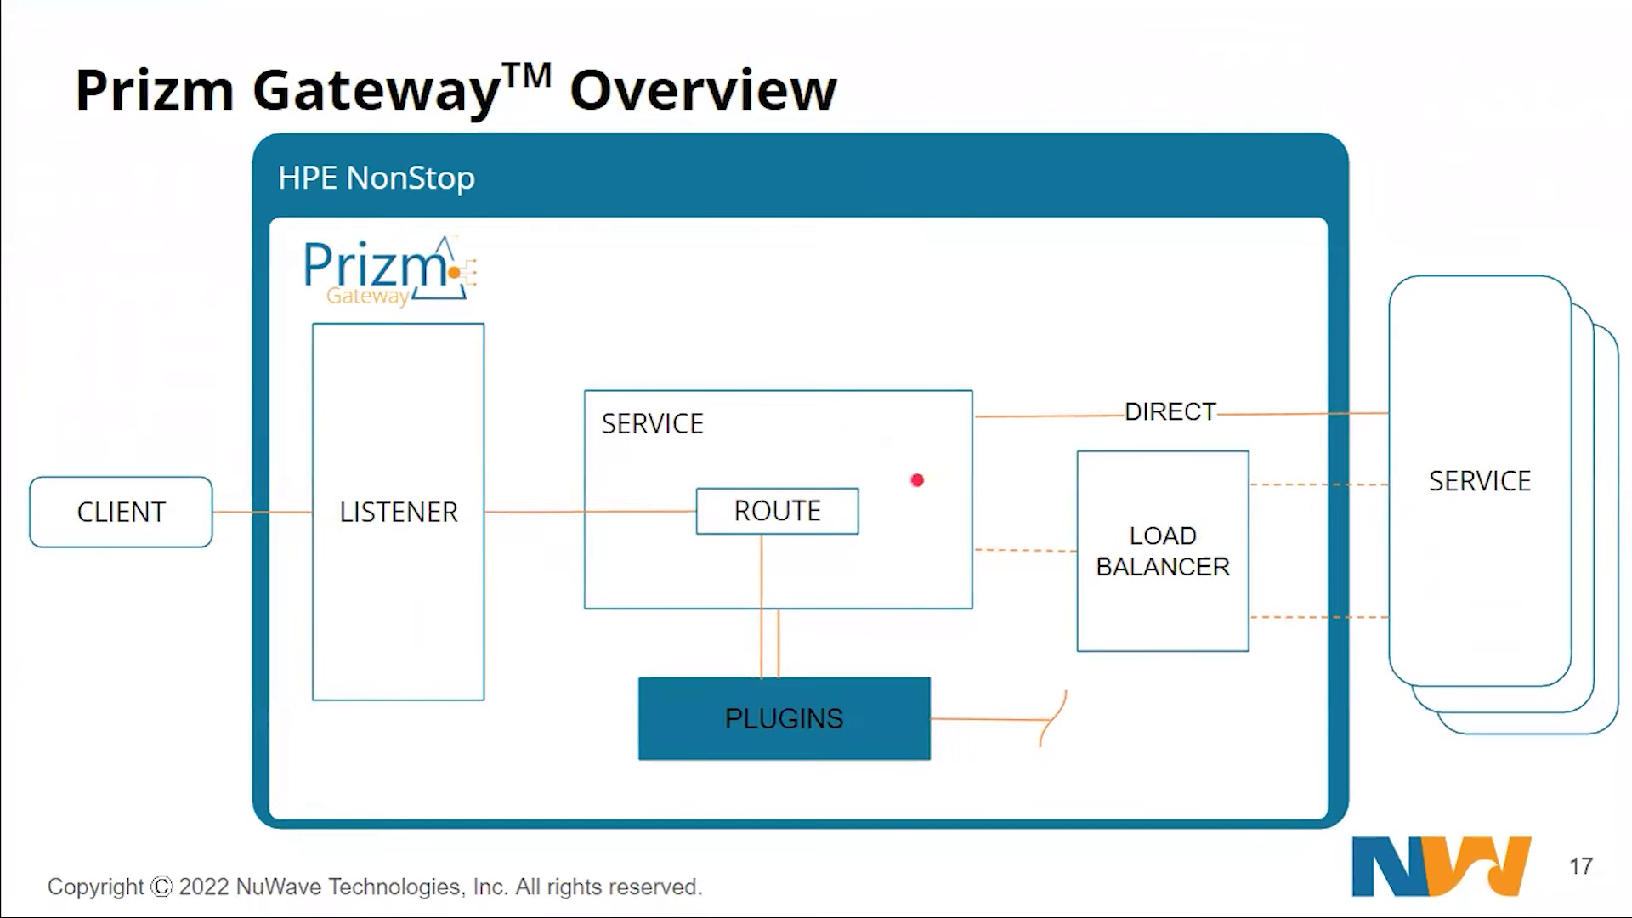
key("Right")
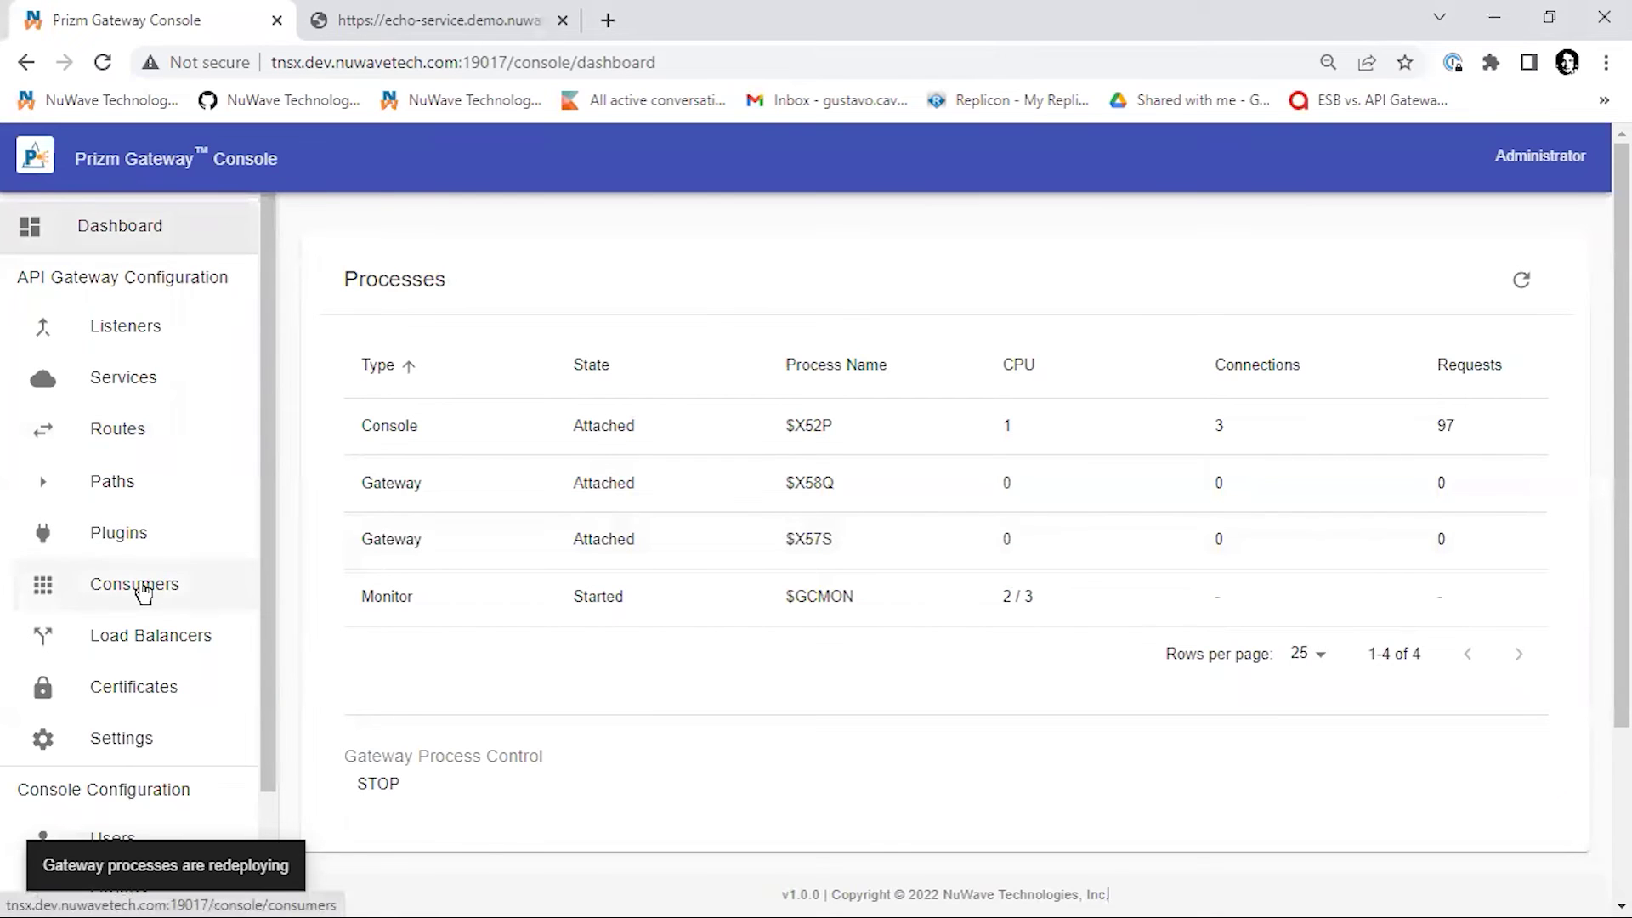
Step: Review the gateway-wide lists of configured routes, paths and plugins
left_click(110, 435)
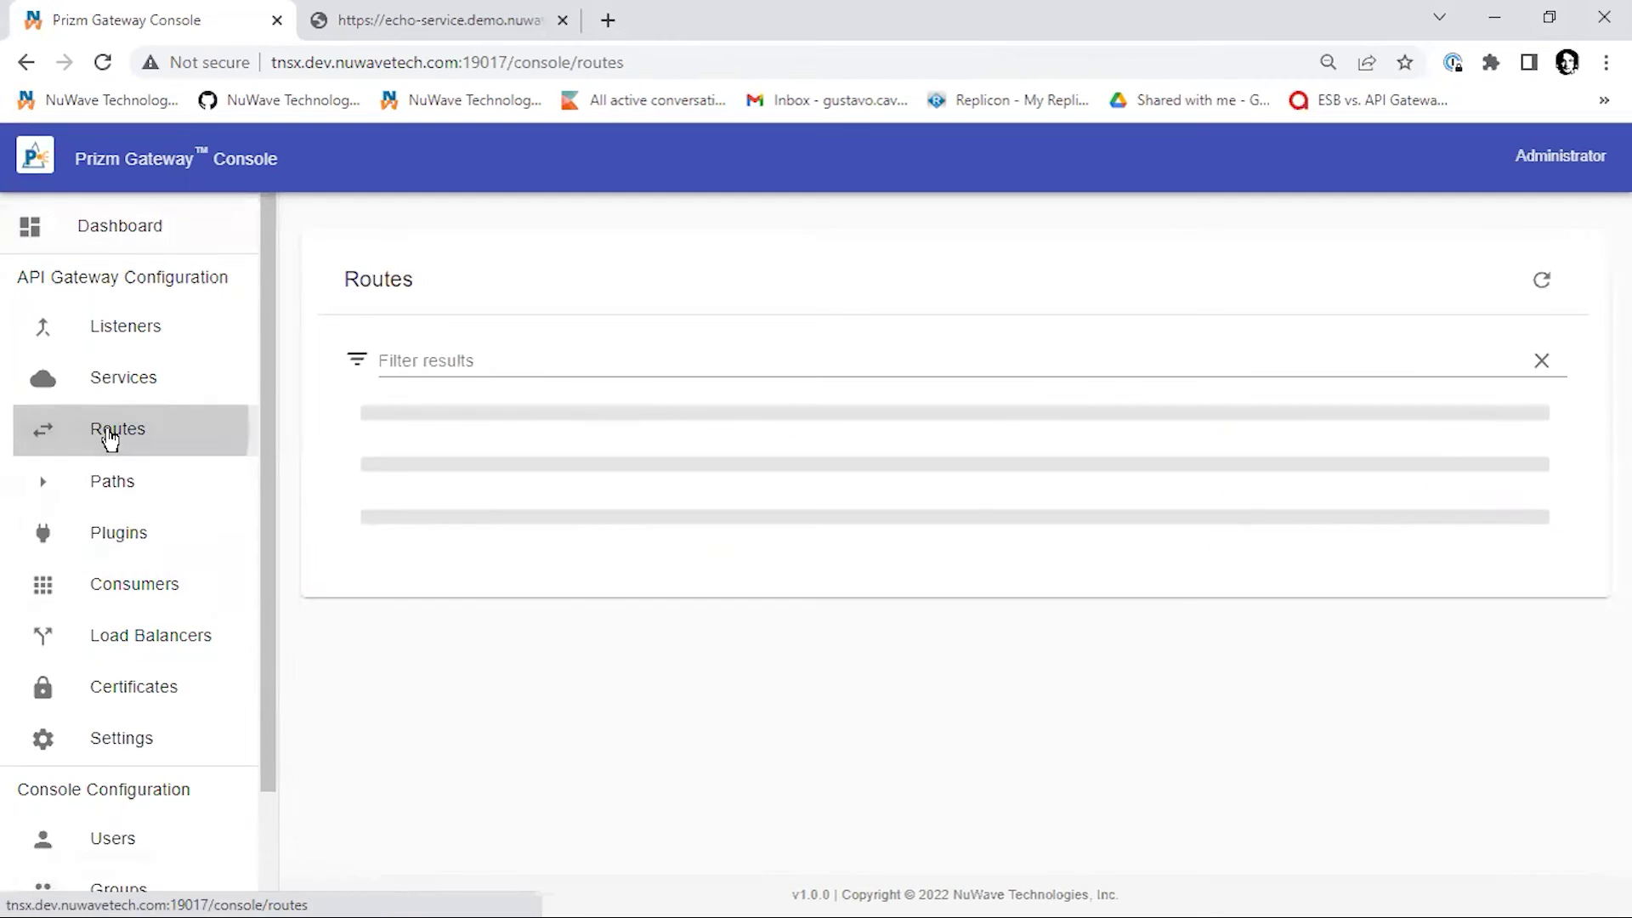
left_click(113, 486)
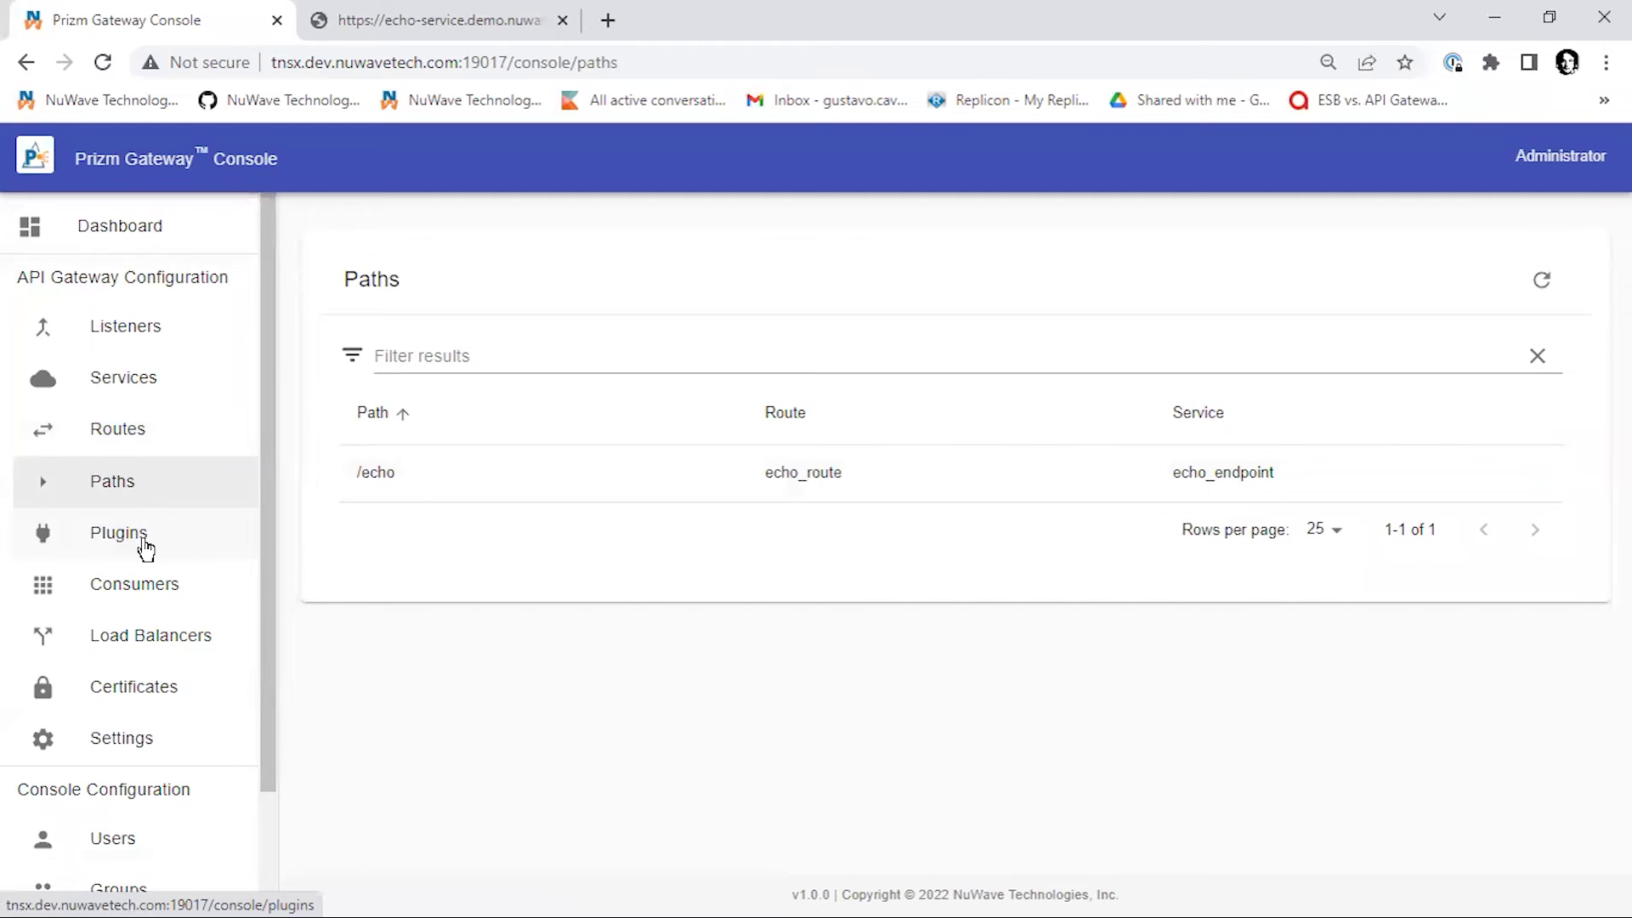
left_click(145, 549)
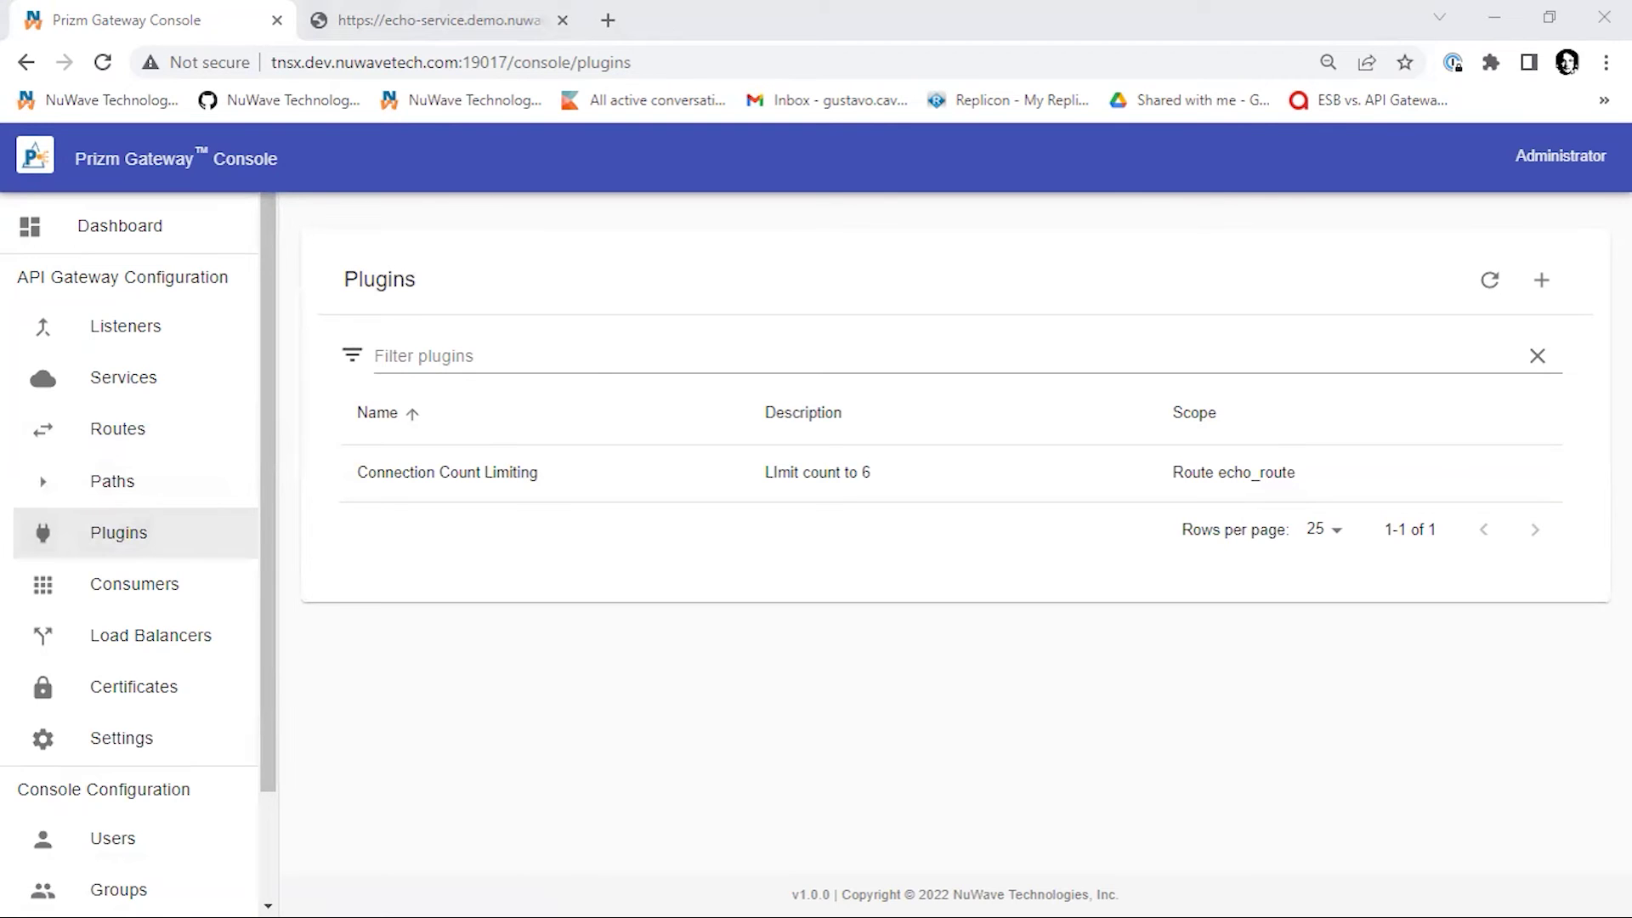
Step: Switch to FRequest and send a GET request with the path /echo to the gateway listener
key("alt+Tab")
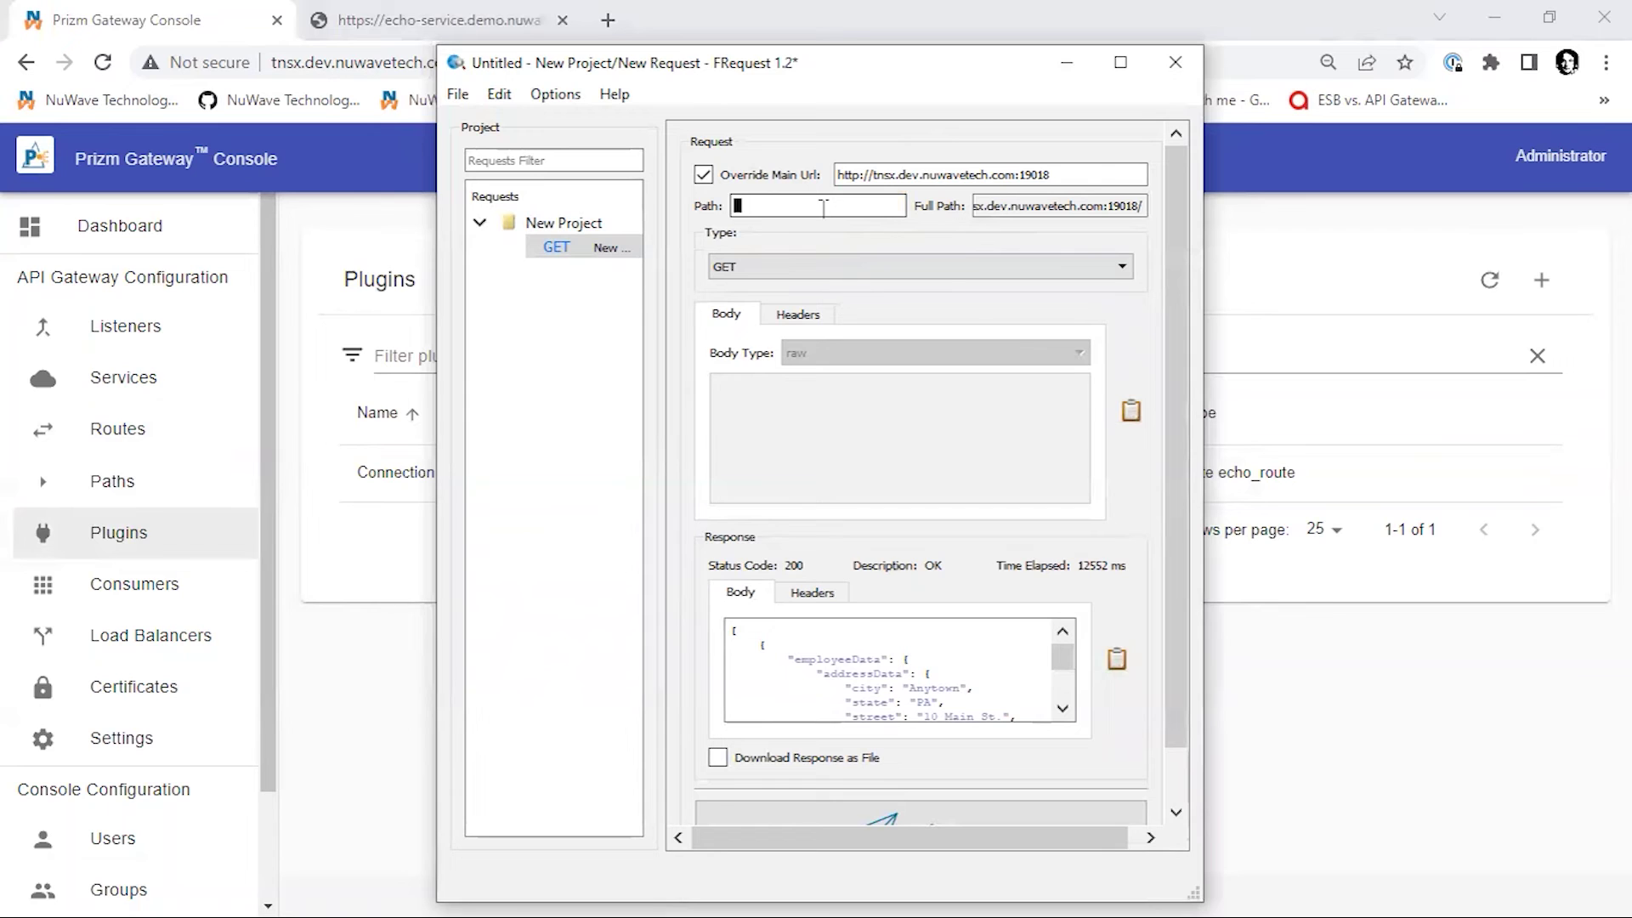
type("/echo")
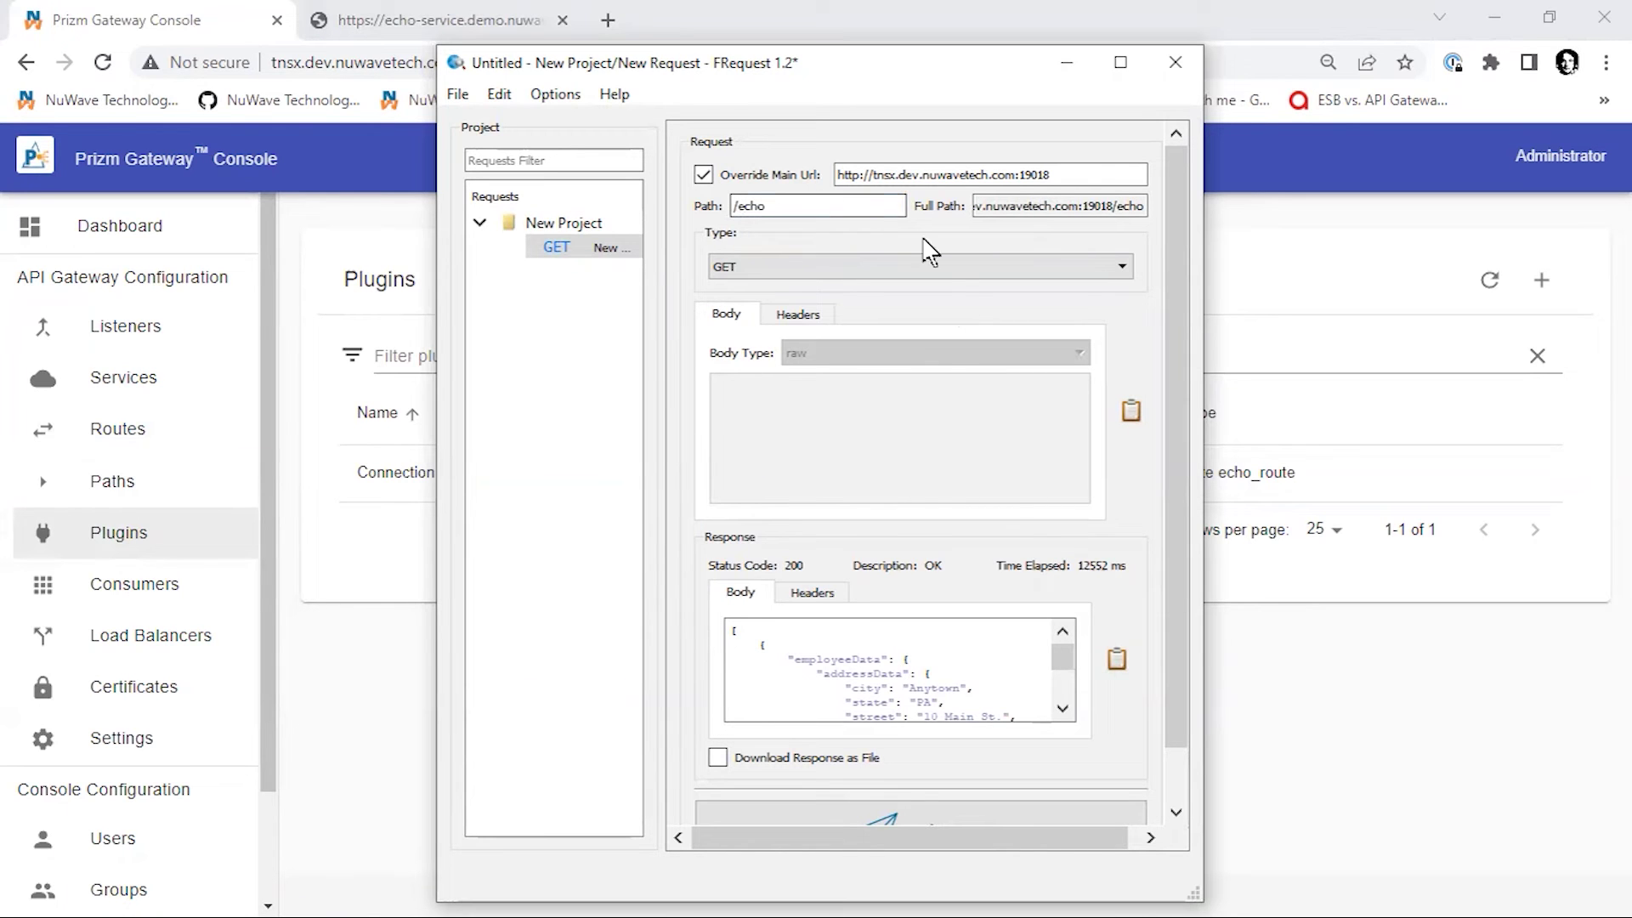
left_click(918, 817)
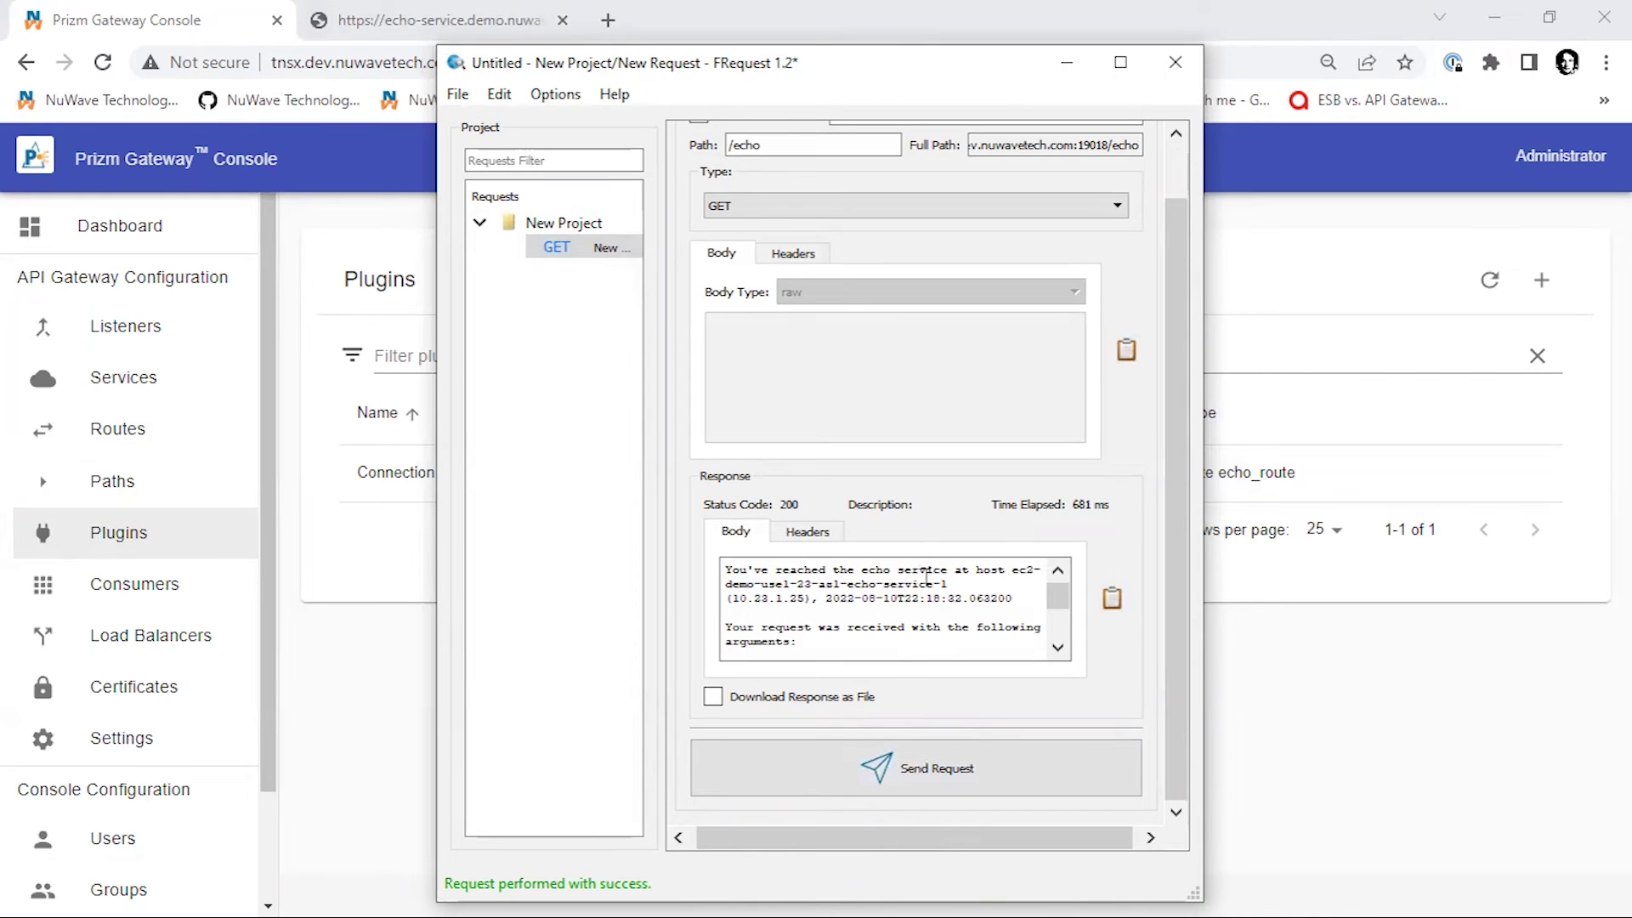
Step: Read through the response body of the /echo request and check the request URL it was sent to
left_click(1059, 652)
left_click(1059, 651)
left_click(1059, 647)
left_click(1059, 648)
left_click(1058, 648)
left_click(1059, 648)
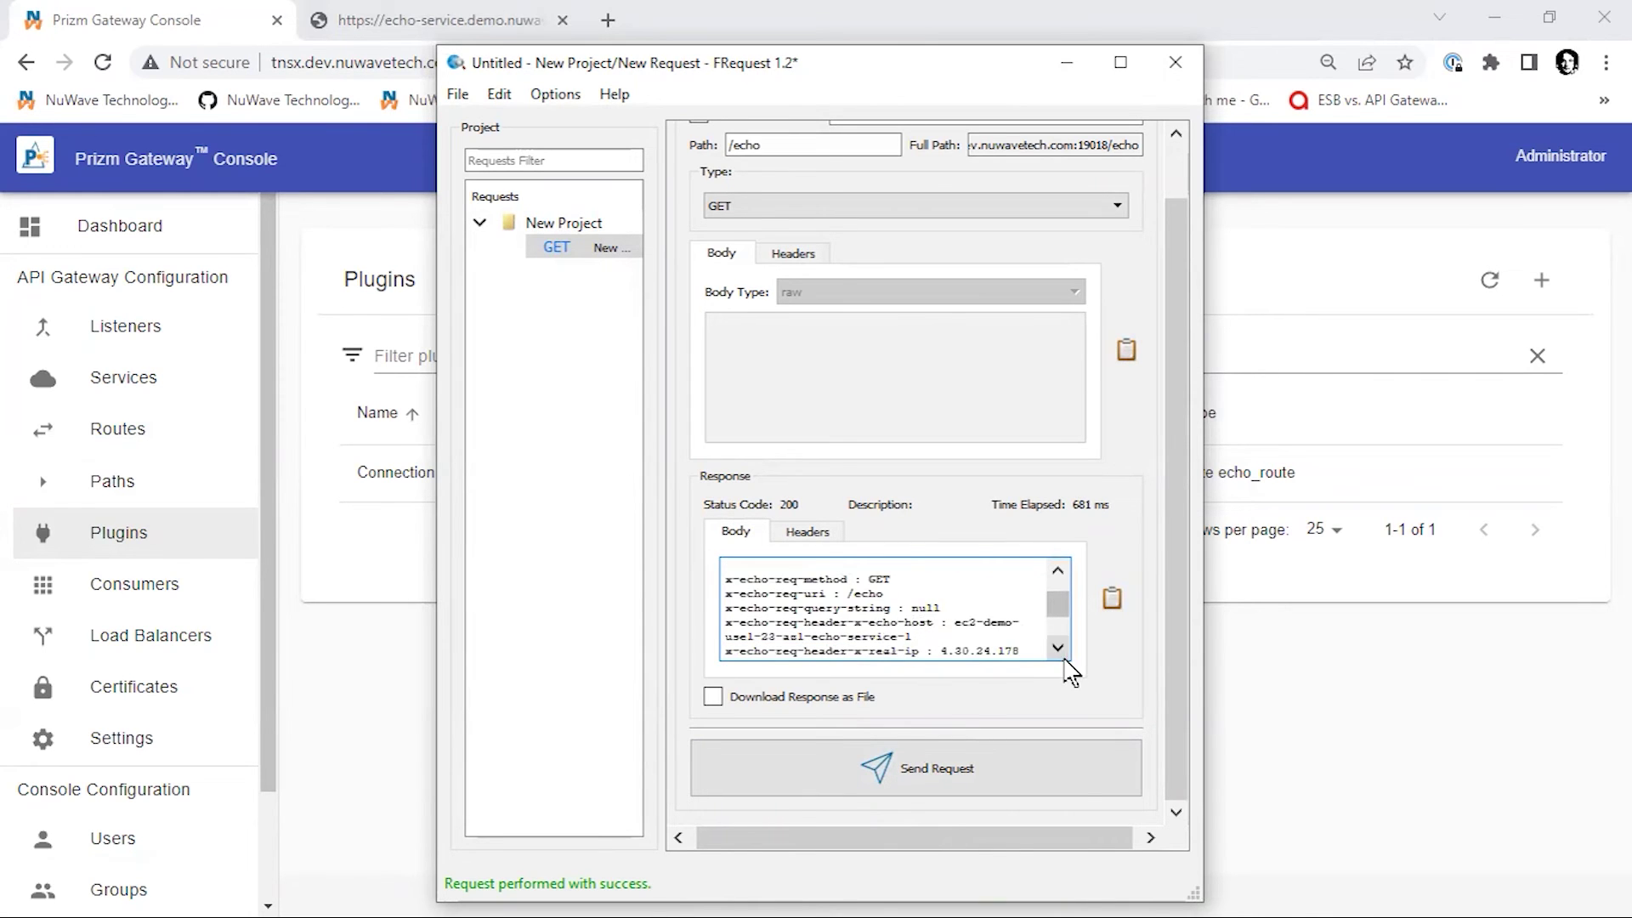
left_click_drag(1176, 357, 1191, 201)
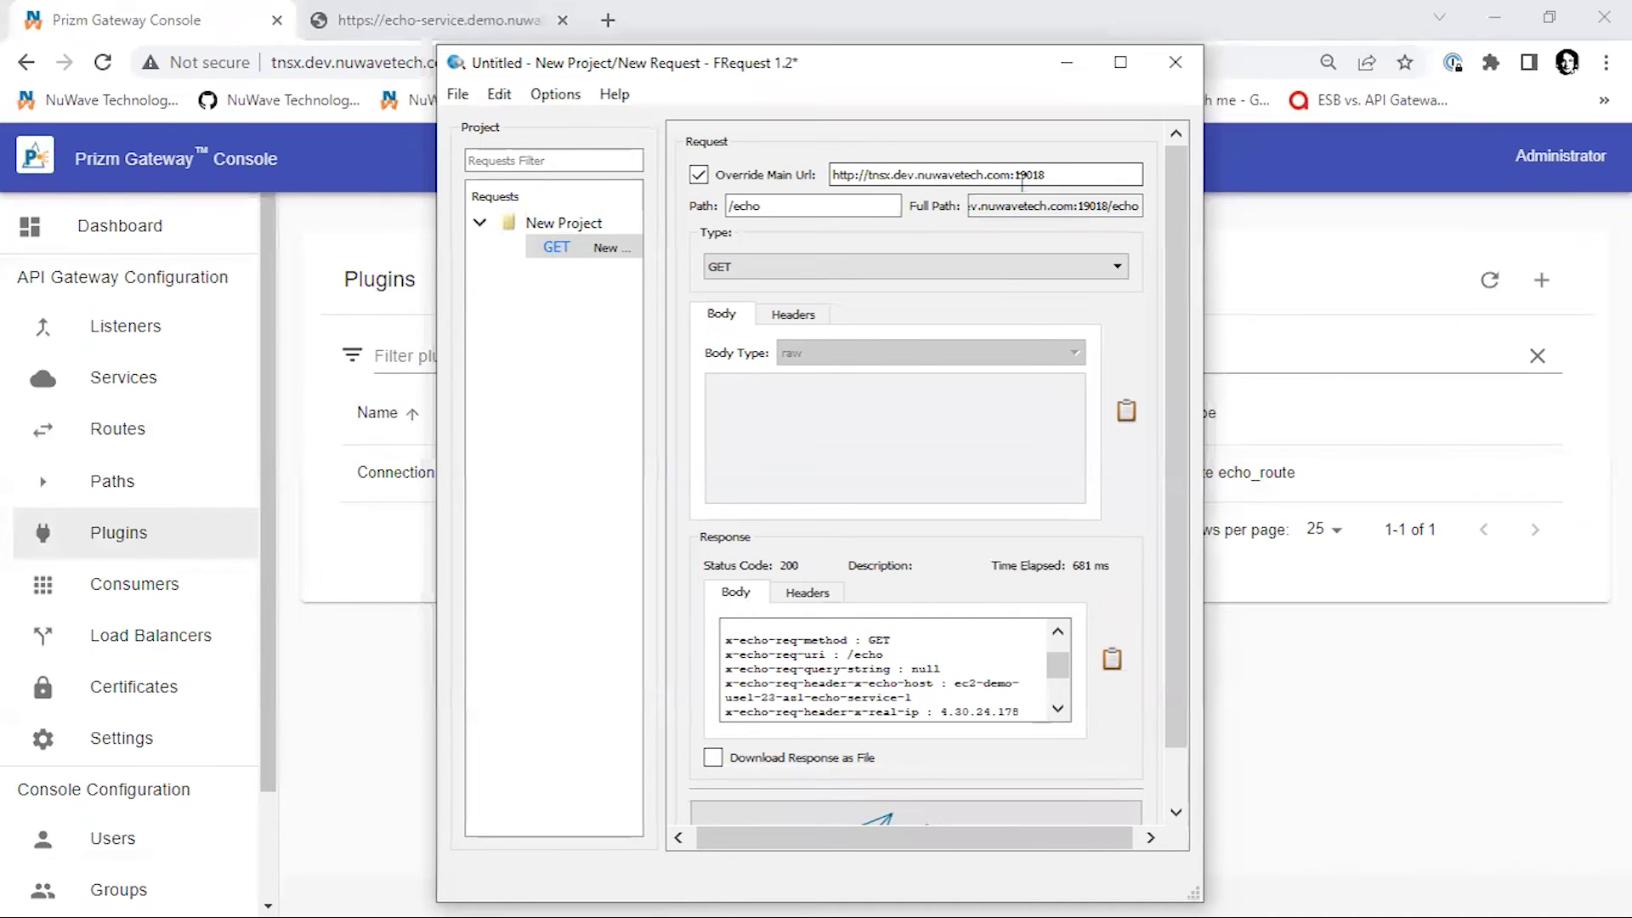
Step: Return to the Prizm Gateway Console and open the echo_endpoint service to examine its connection host
left_click(1067, 67)
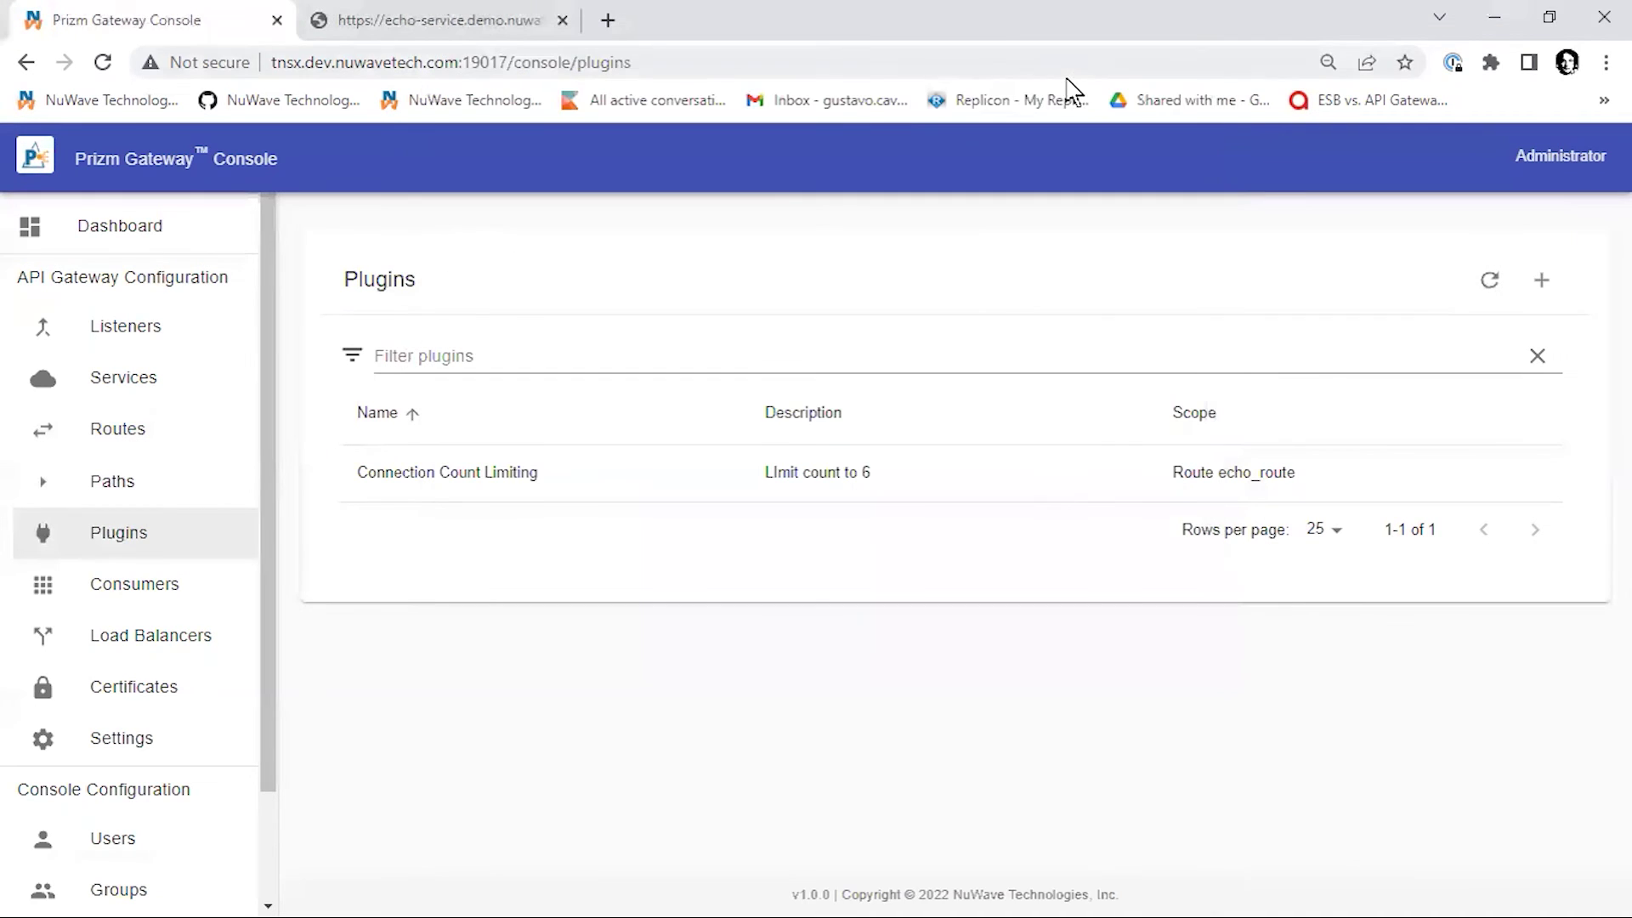
left_click(95, 379)
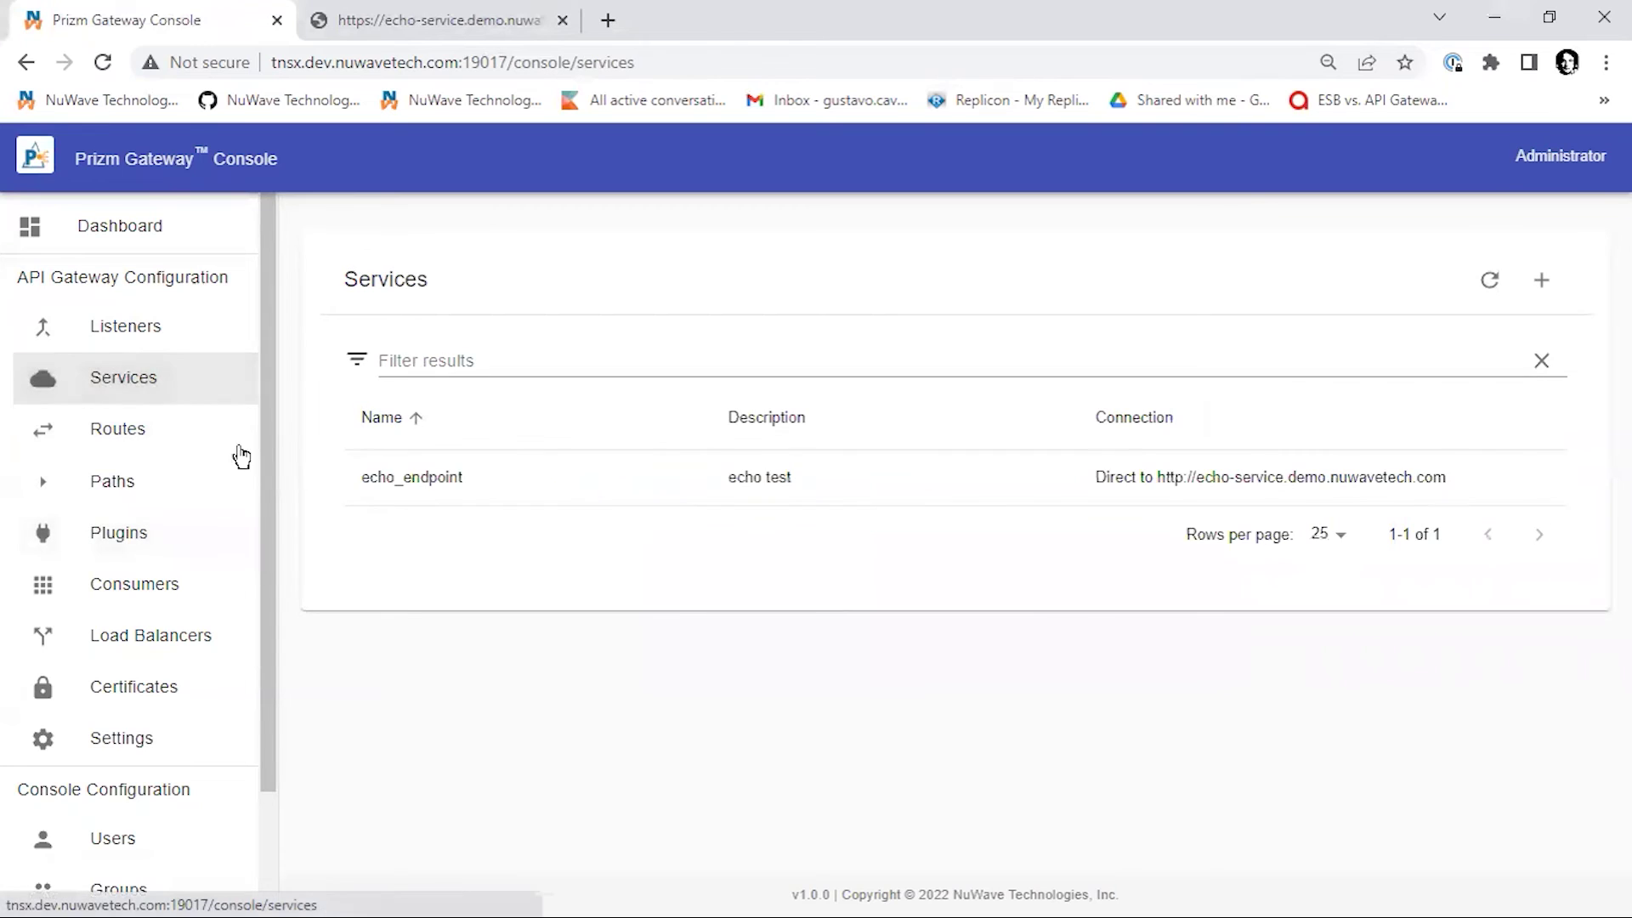
left_click(1253, 493)
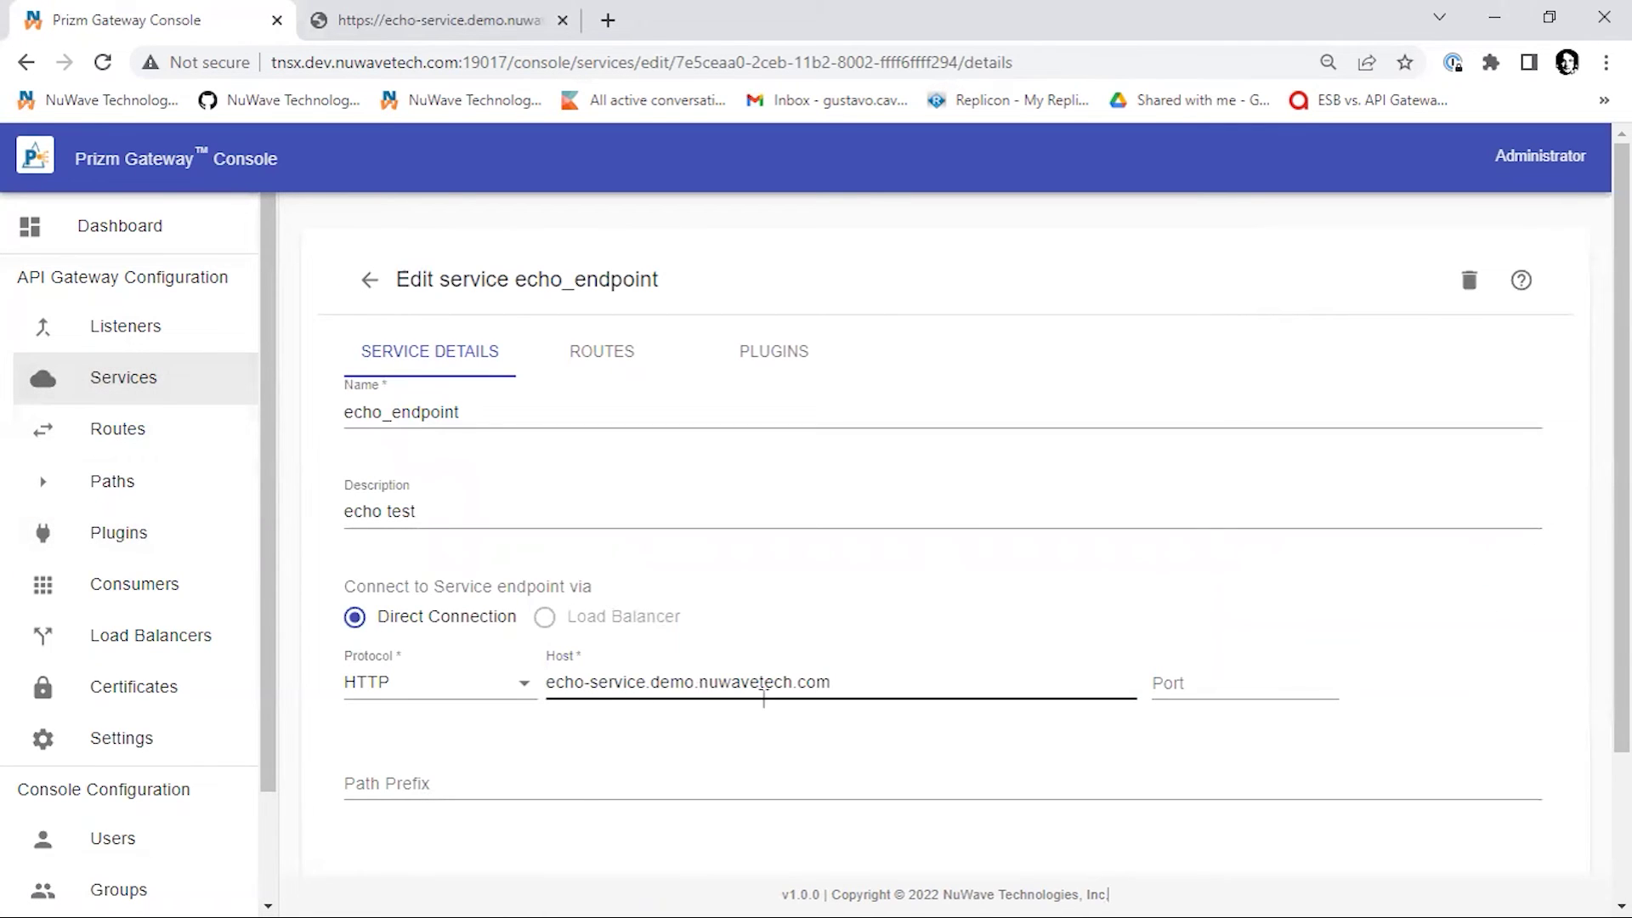
Step: Create a consumer named Test with the description "test" and bring up its credentials section
left_click(140, 592)
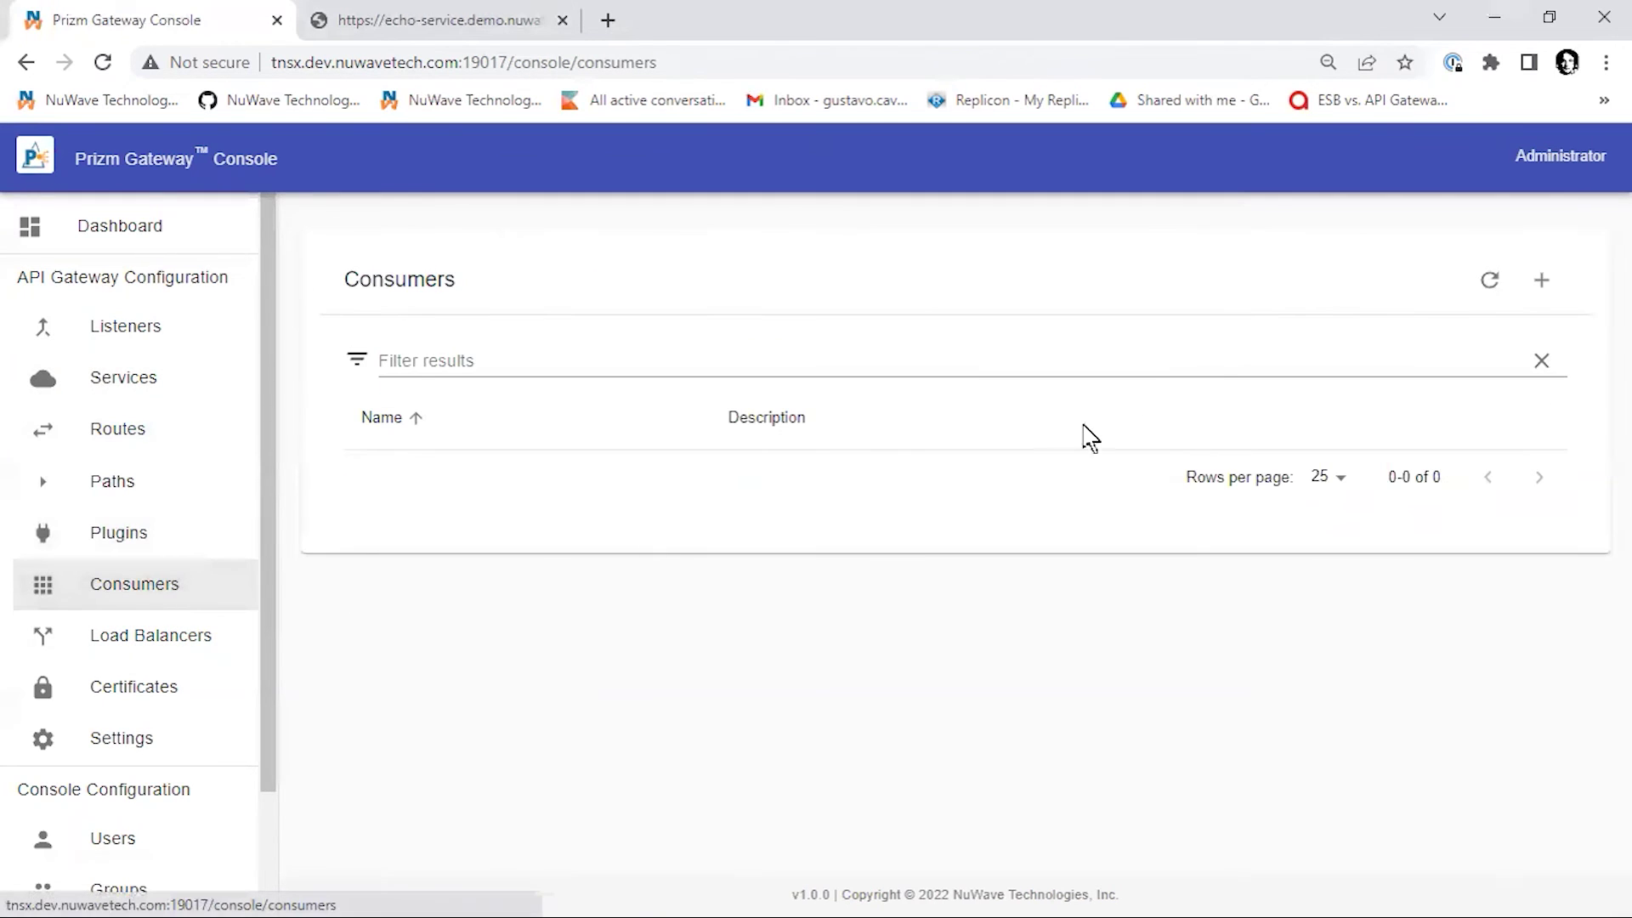
left_click(1541, 282)
left_click(488, 364)
type("Test")
left_click(343, 478)
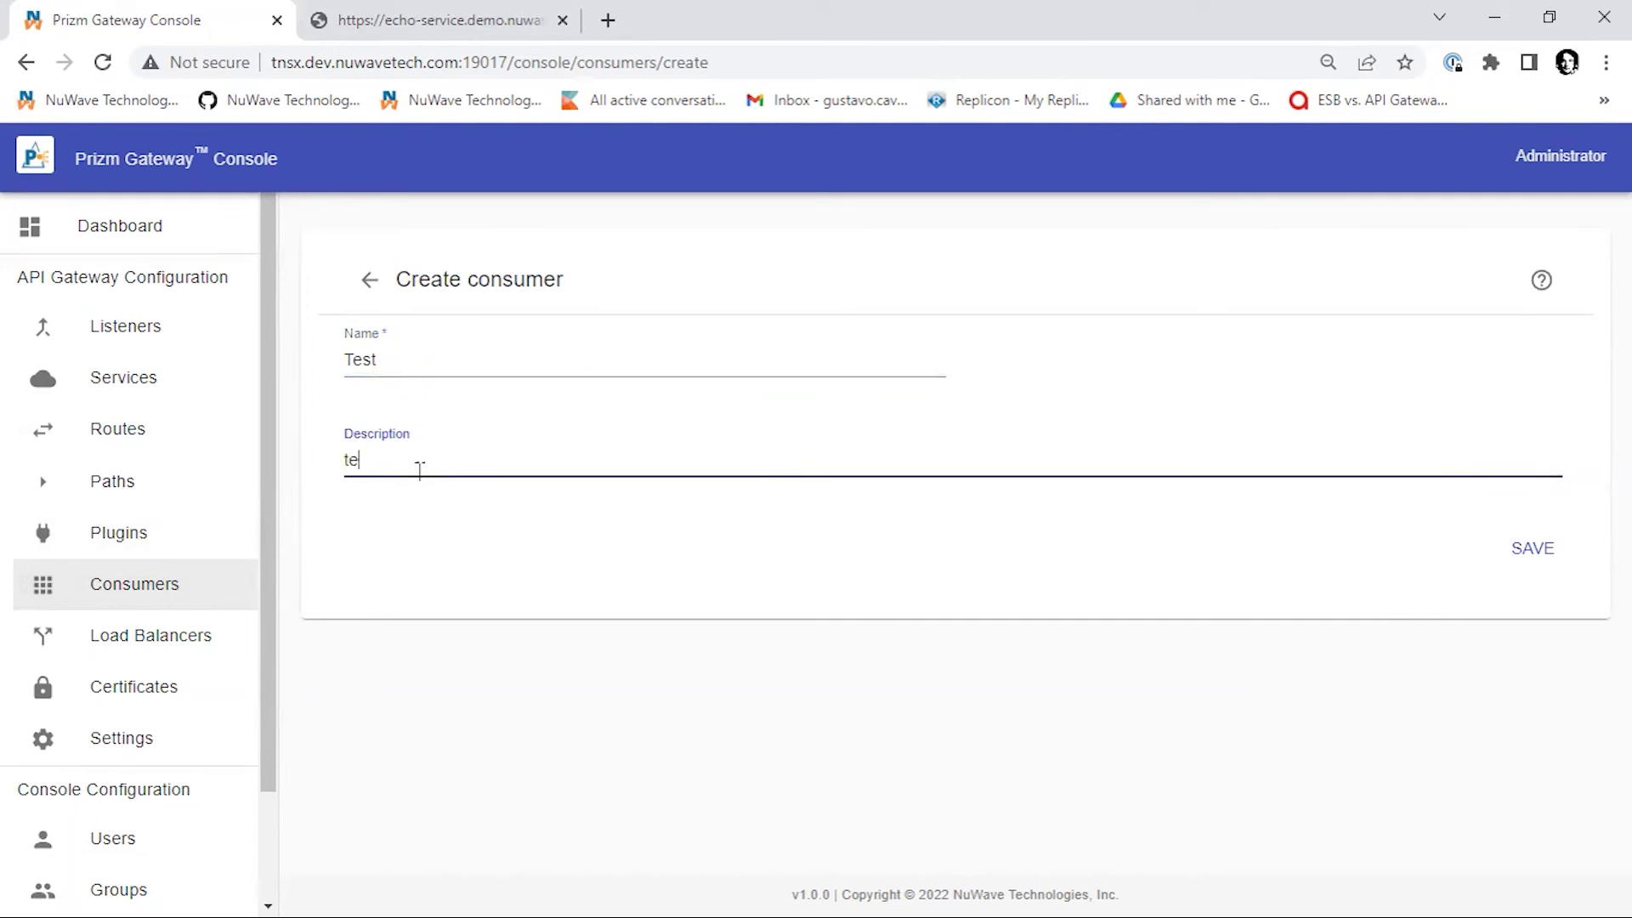
key("Return")
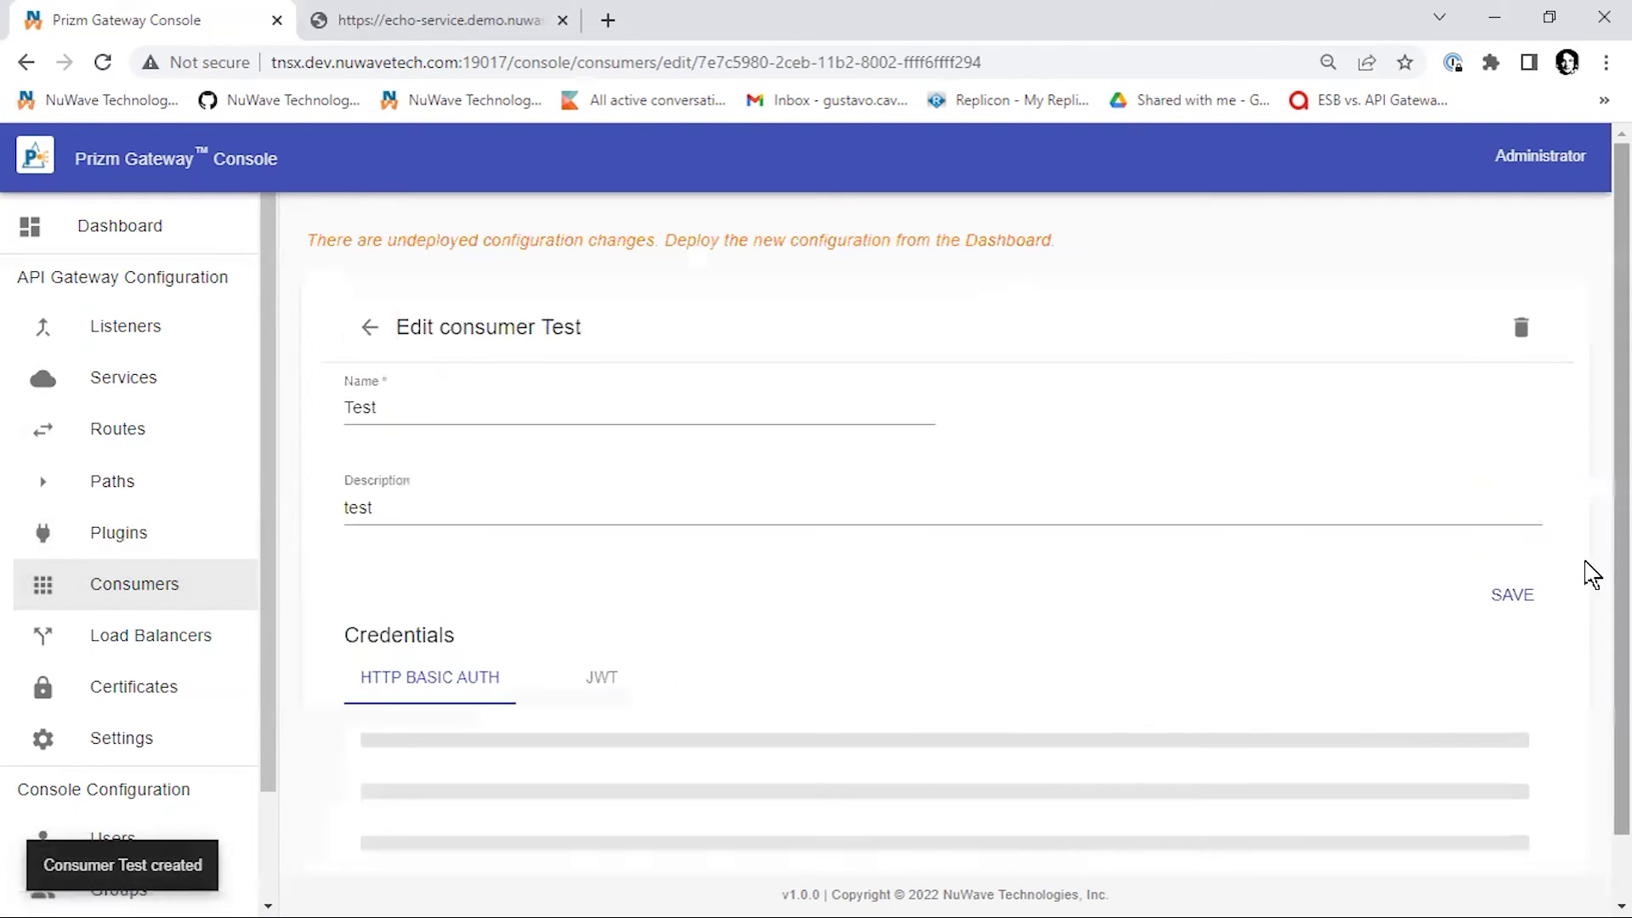
scroll(508, 751, "down", 1)
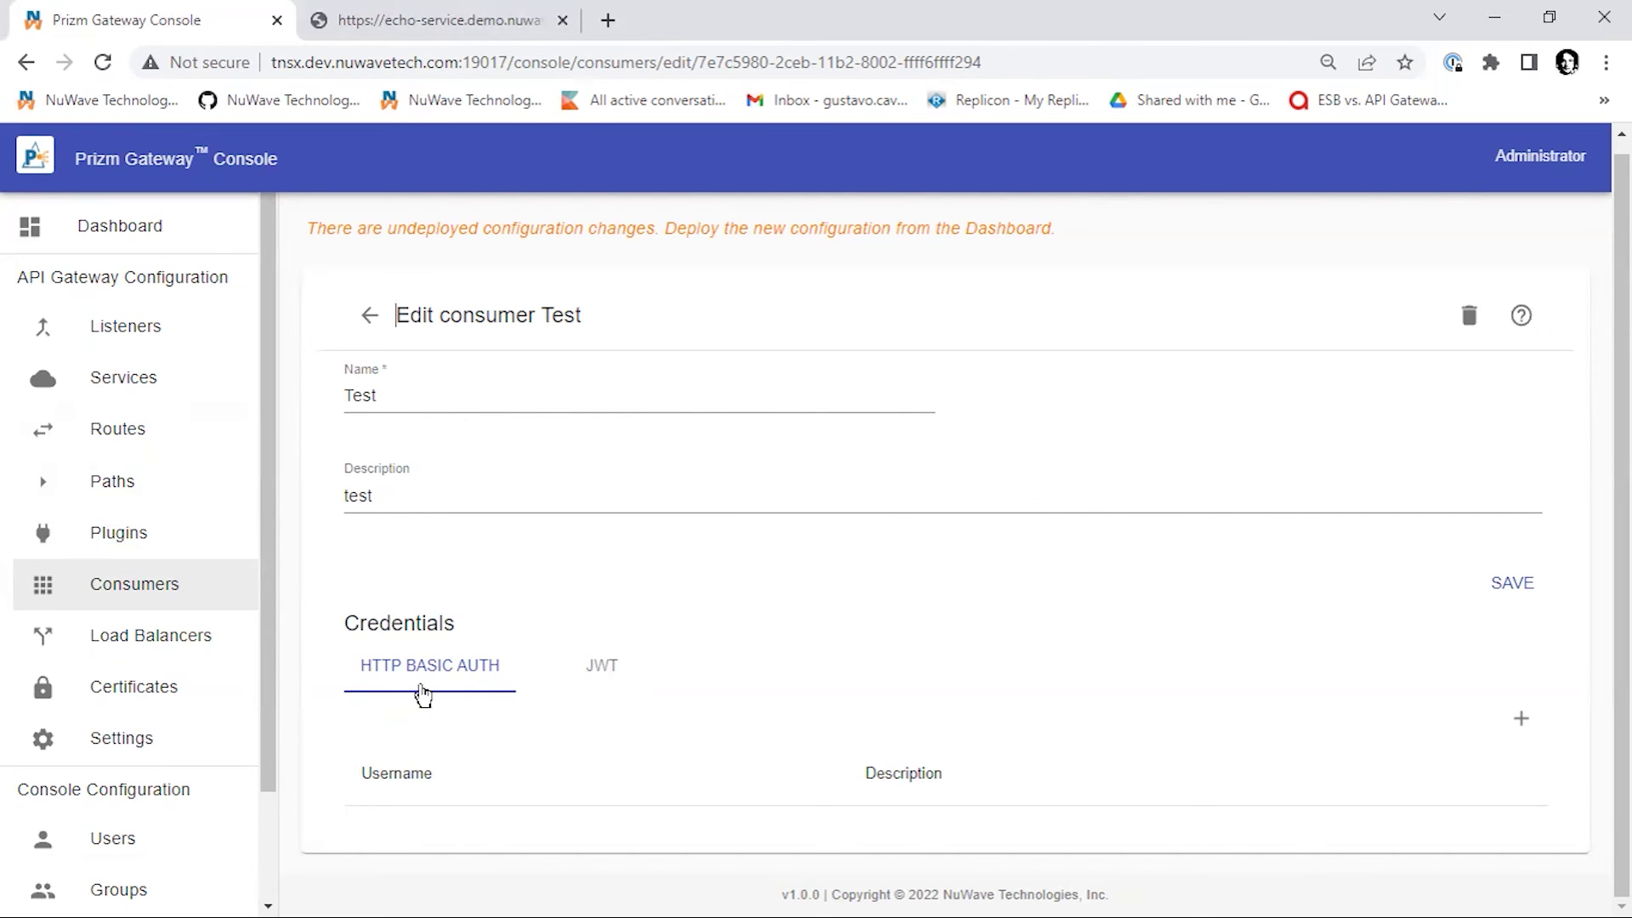
left_click(157, 636)
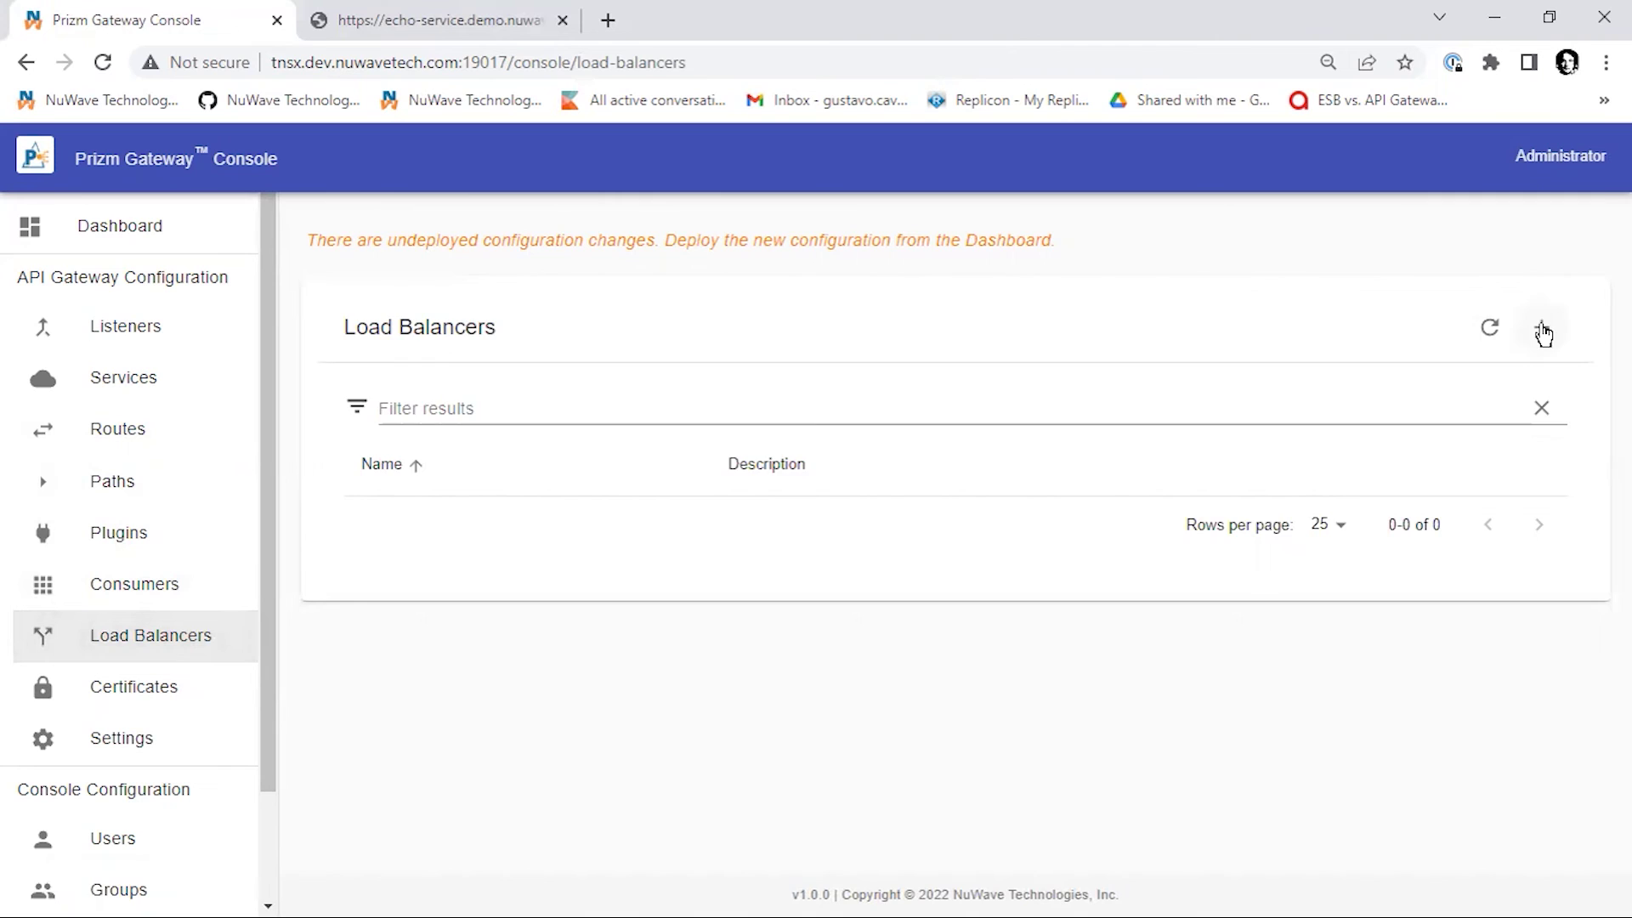
left_click(1541, 328)
left_click(405, 407)
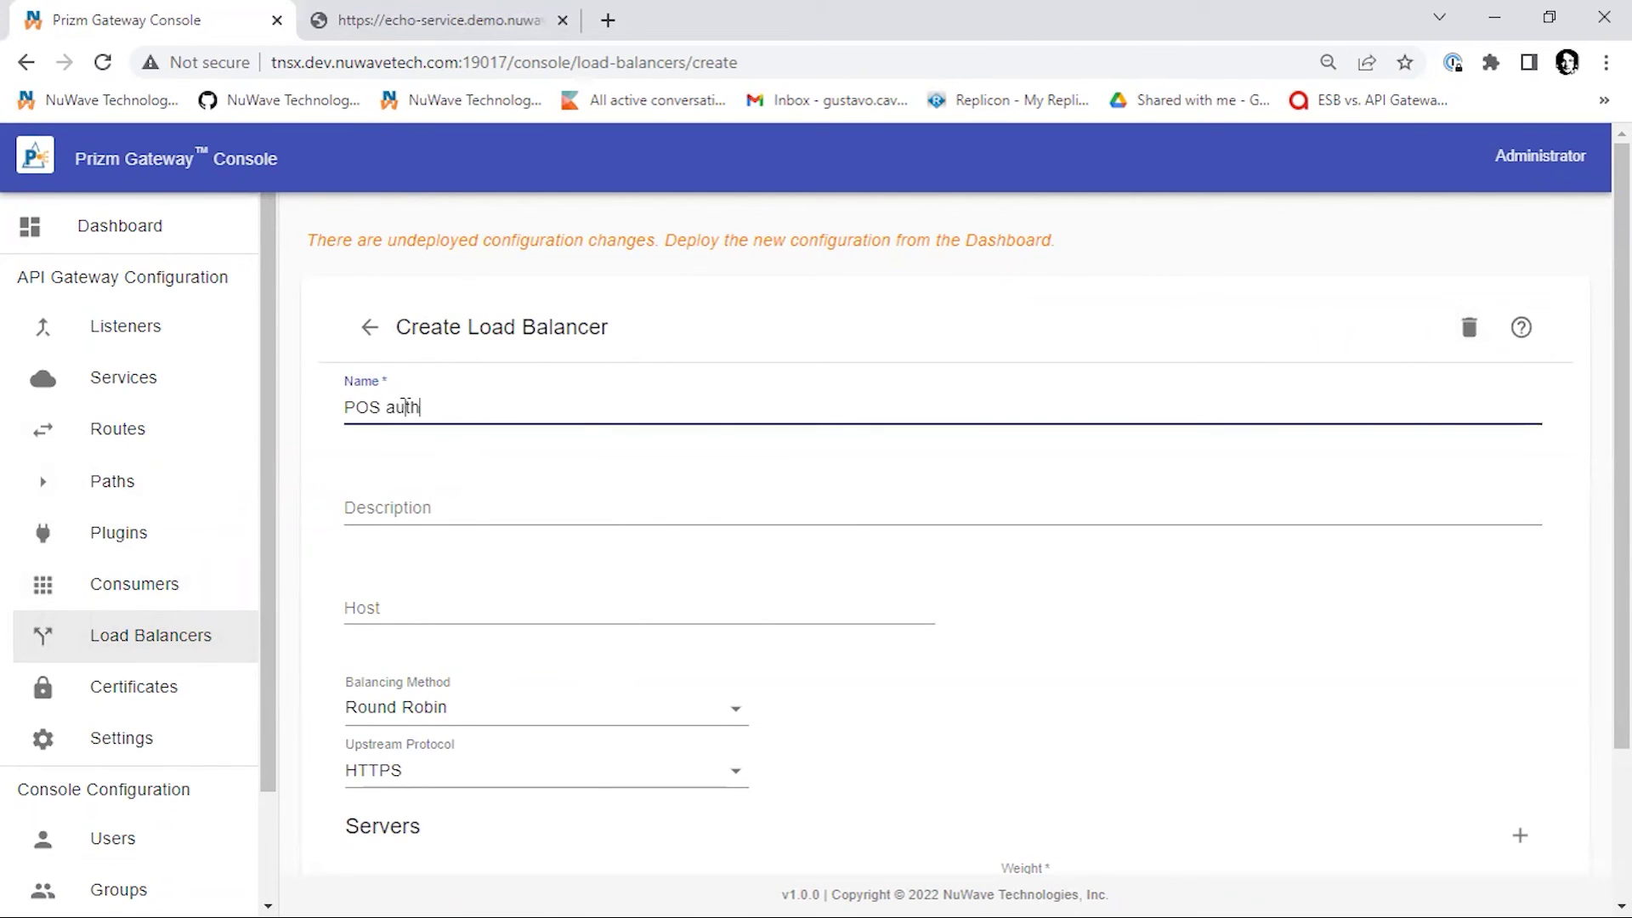
key("Tab")
key("Tab")
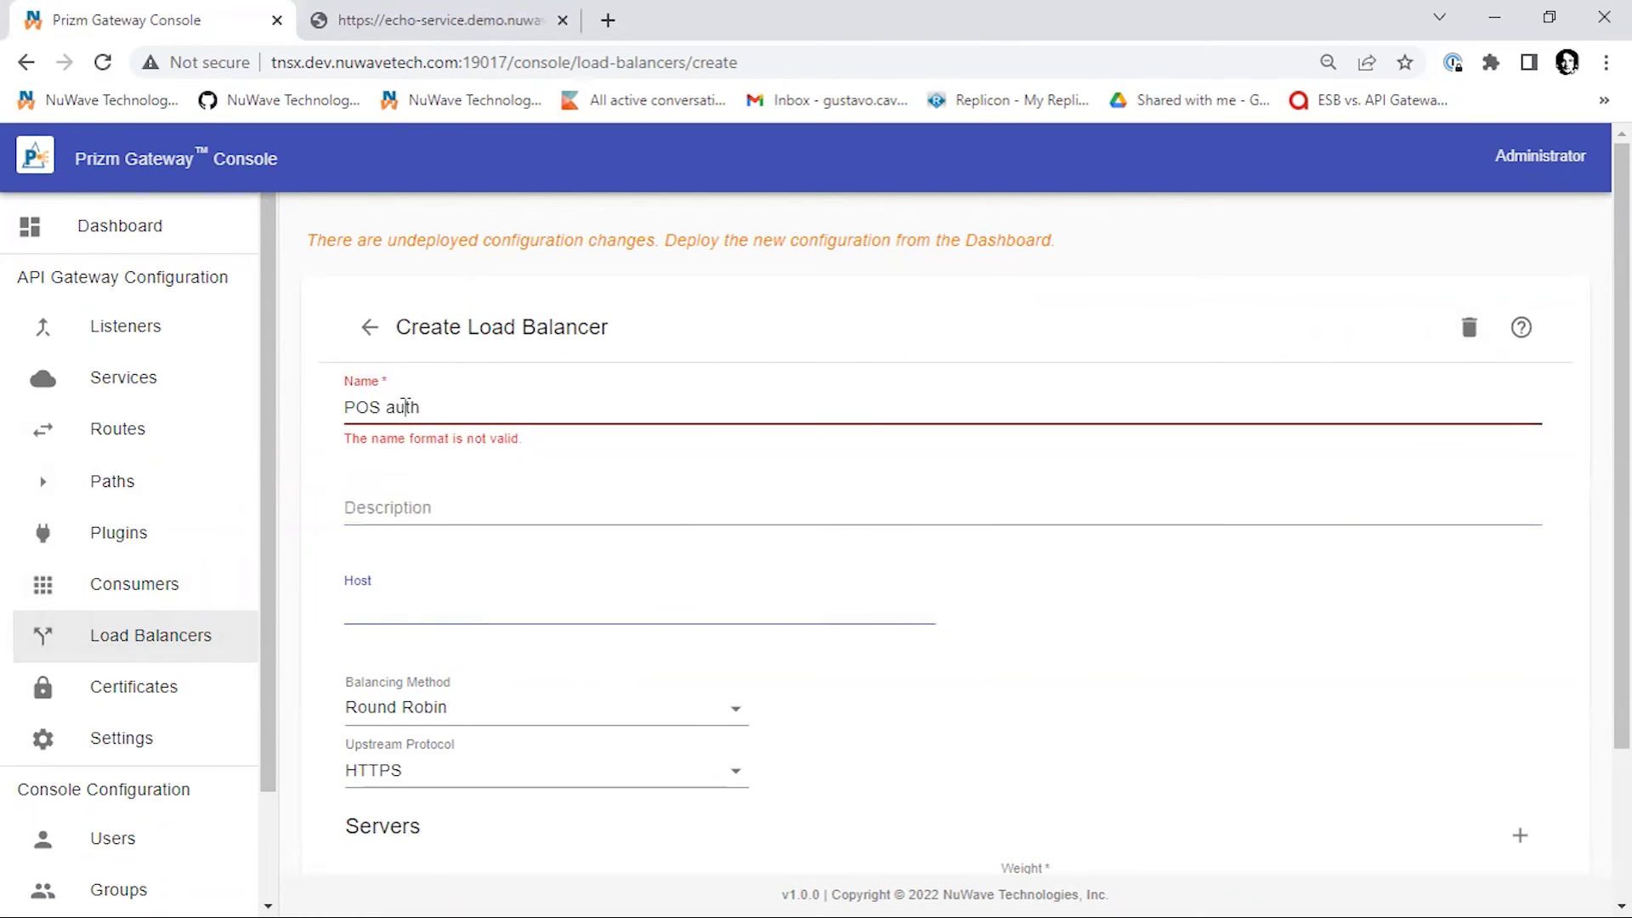
type("https://echo-service.demo.nuwavetech.com/")
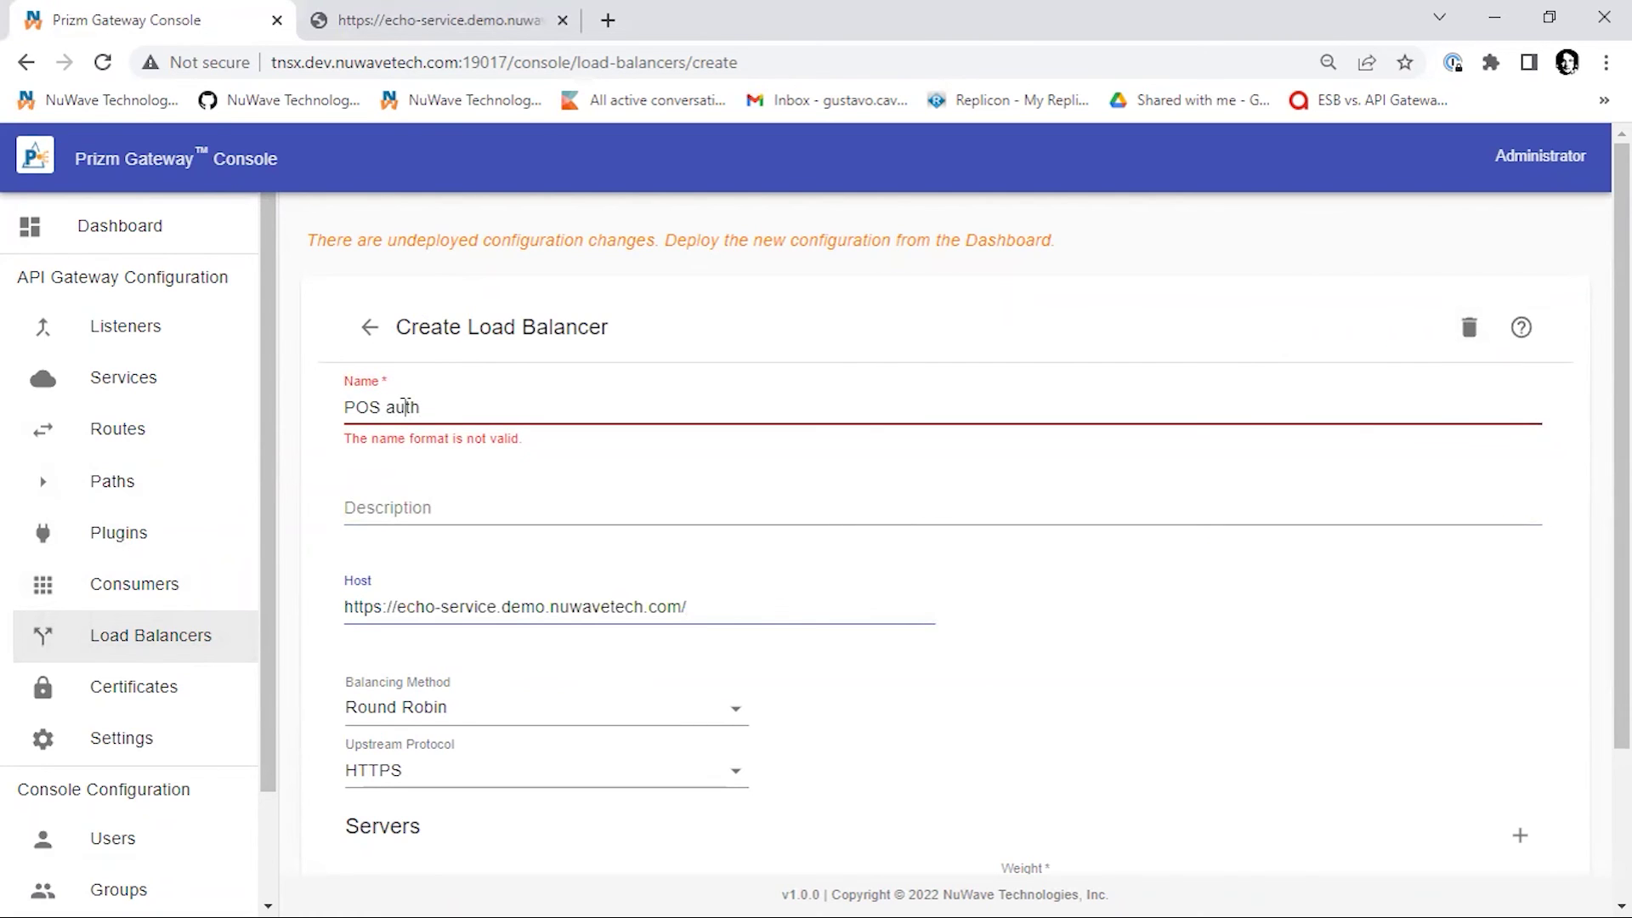
scroll(1028, 561, "down", 3)
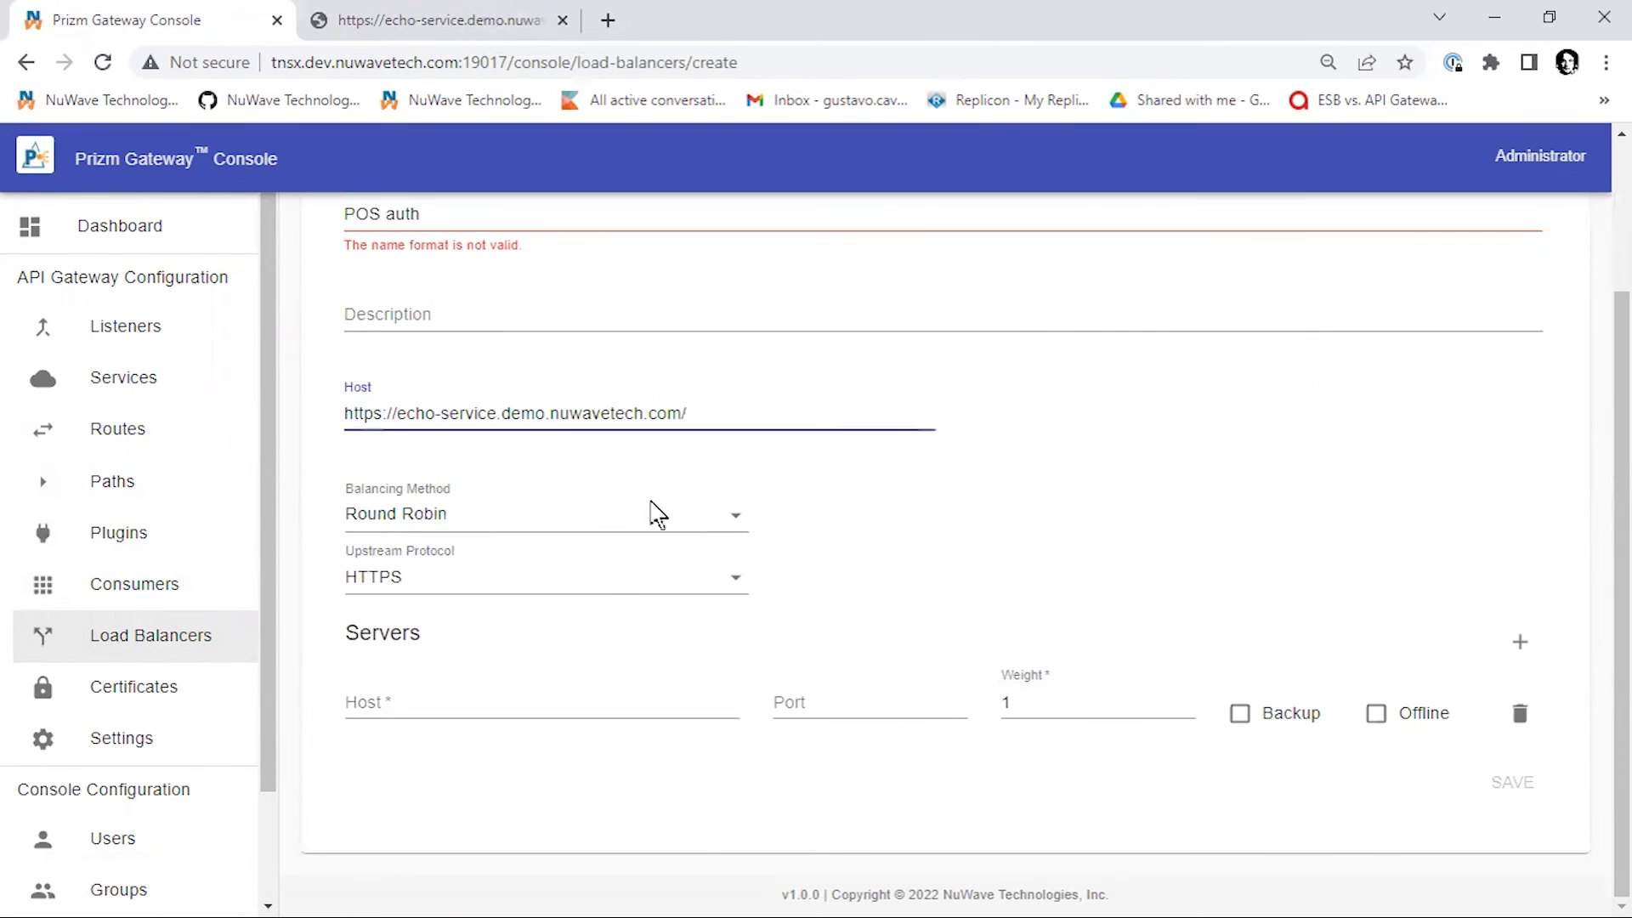
left_click(496, 704)
type("https://echo-service.demo.nuwavetech.com/")
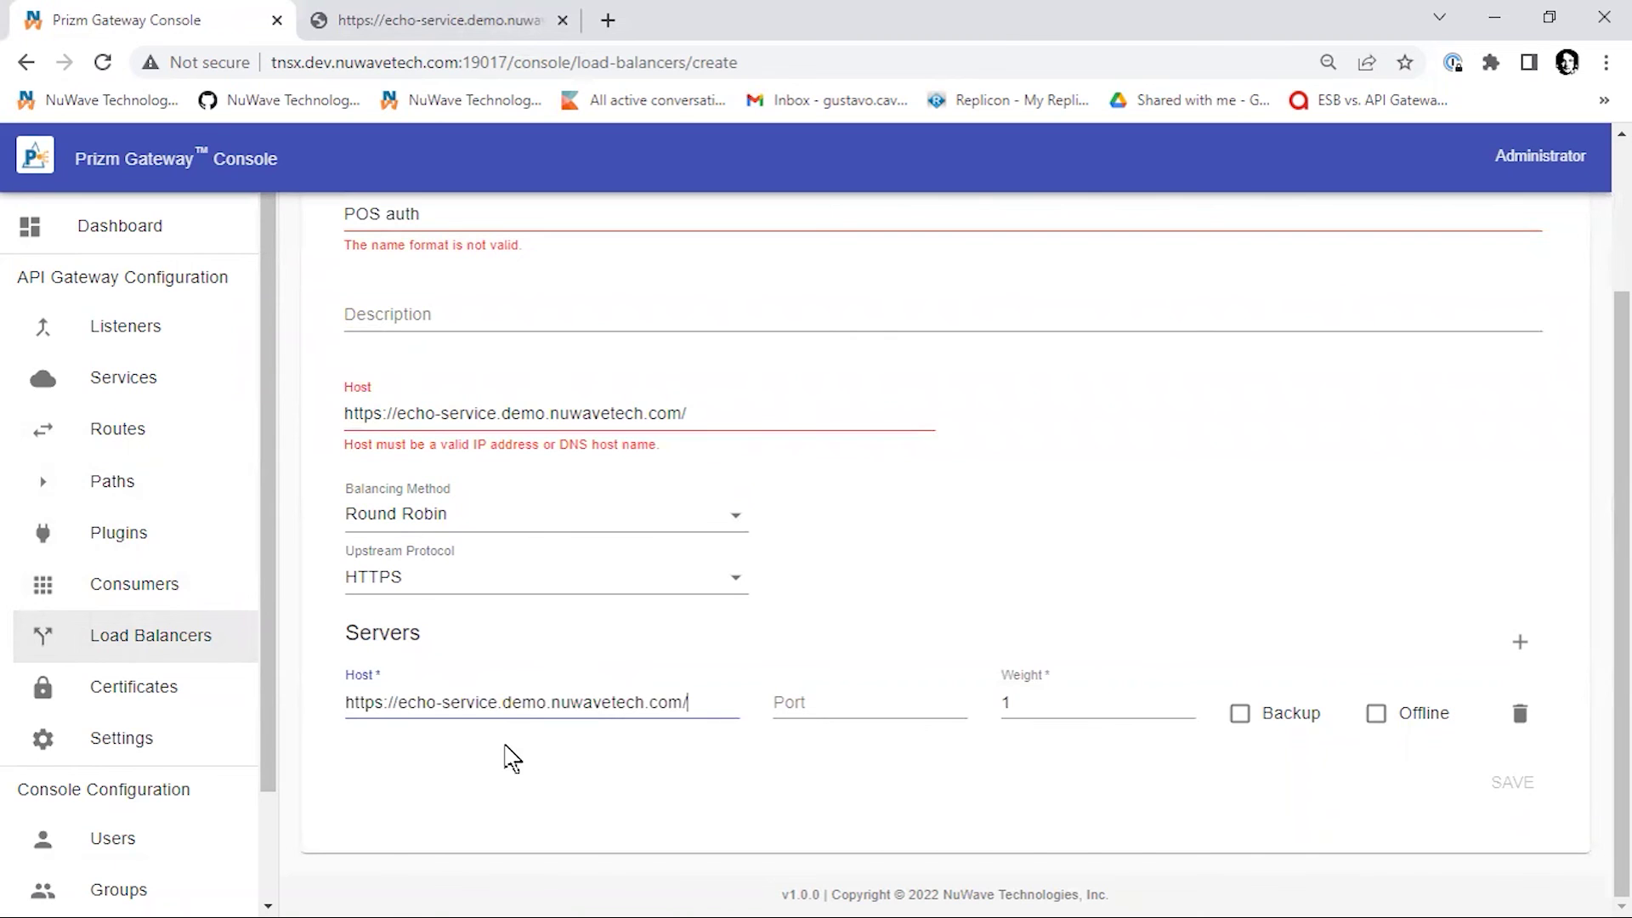
left_click(1520, 642)
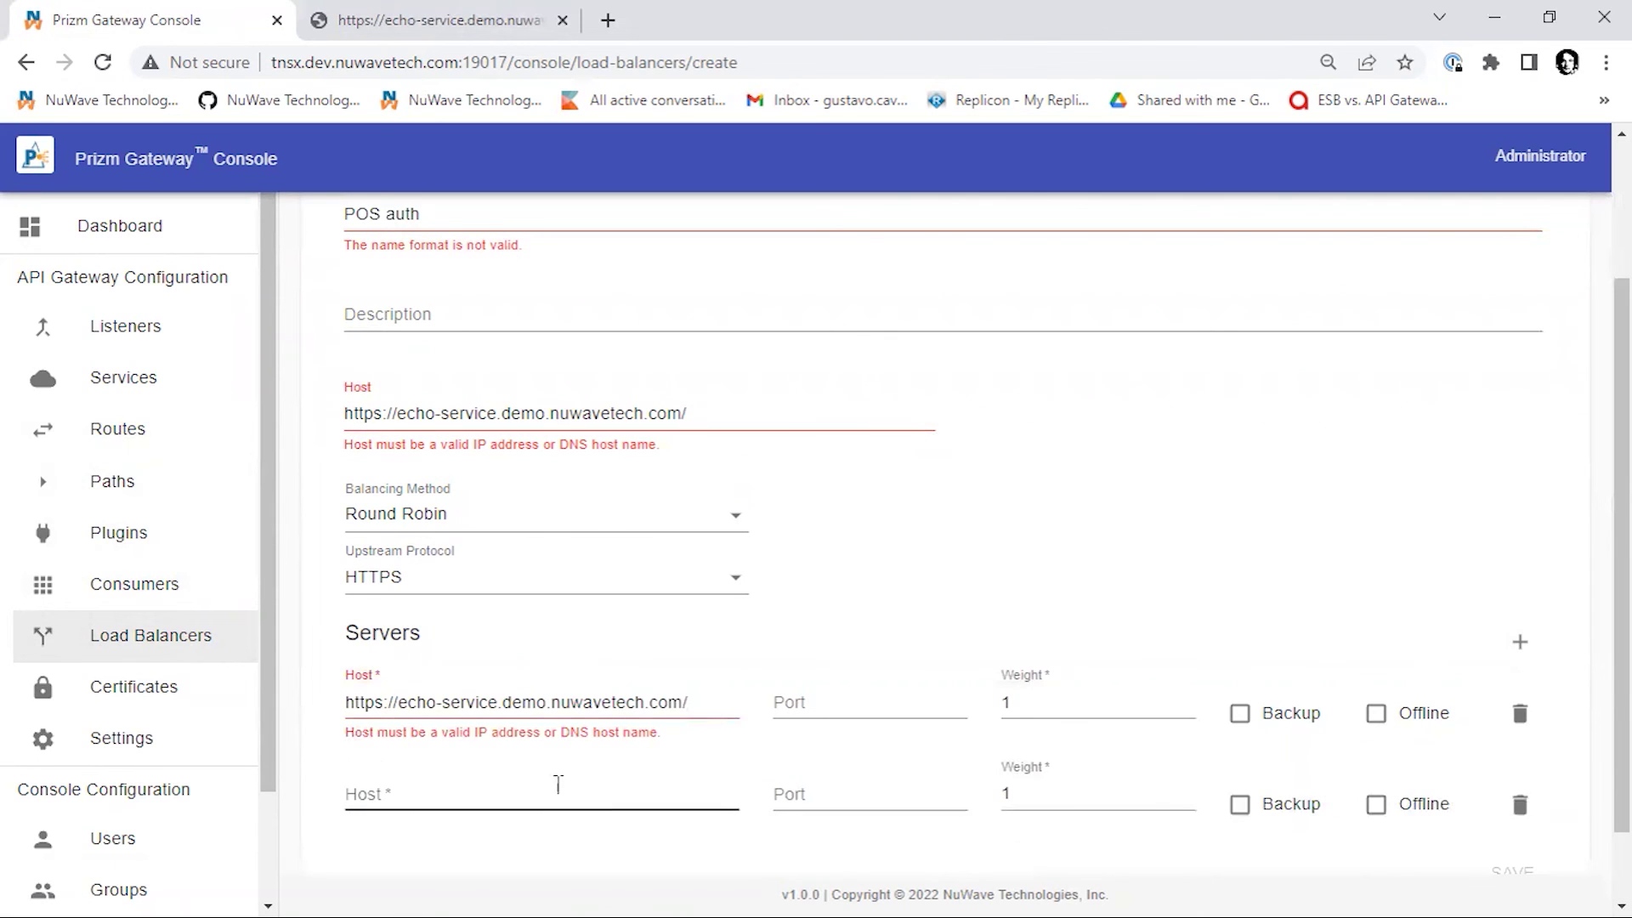
left_click(557, 784)
type("https://echo-service.demo.nuwavetech.com/")
left_click(398, 702)
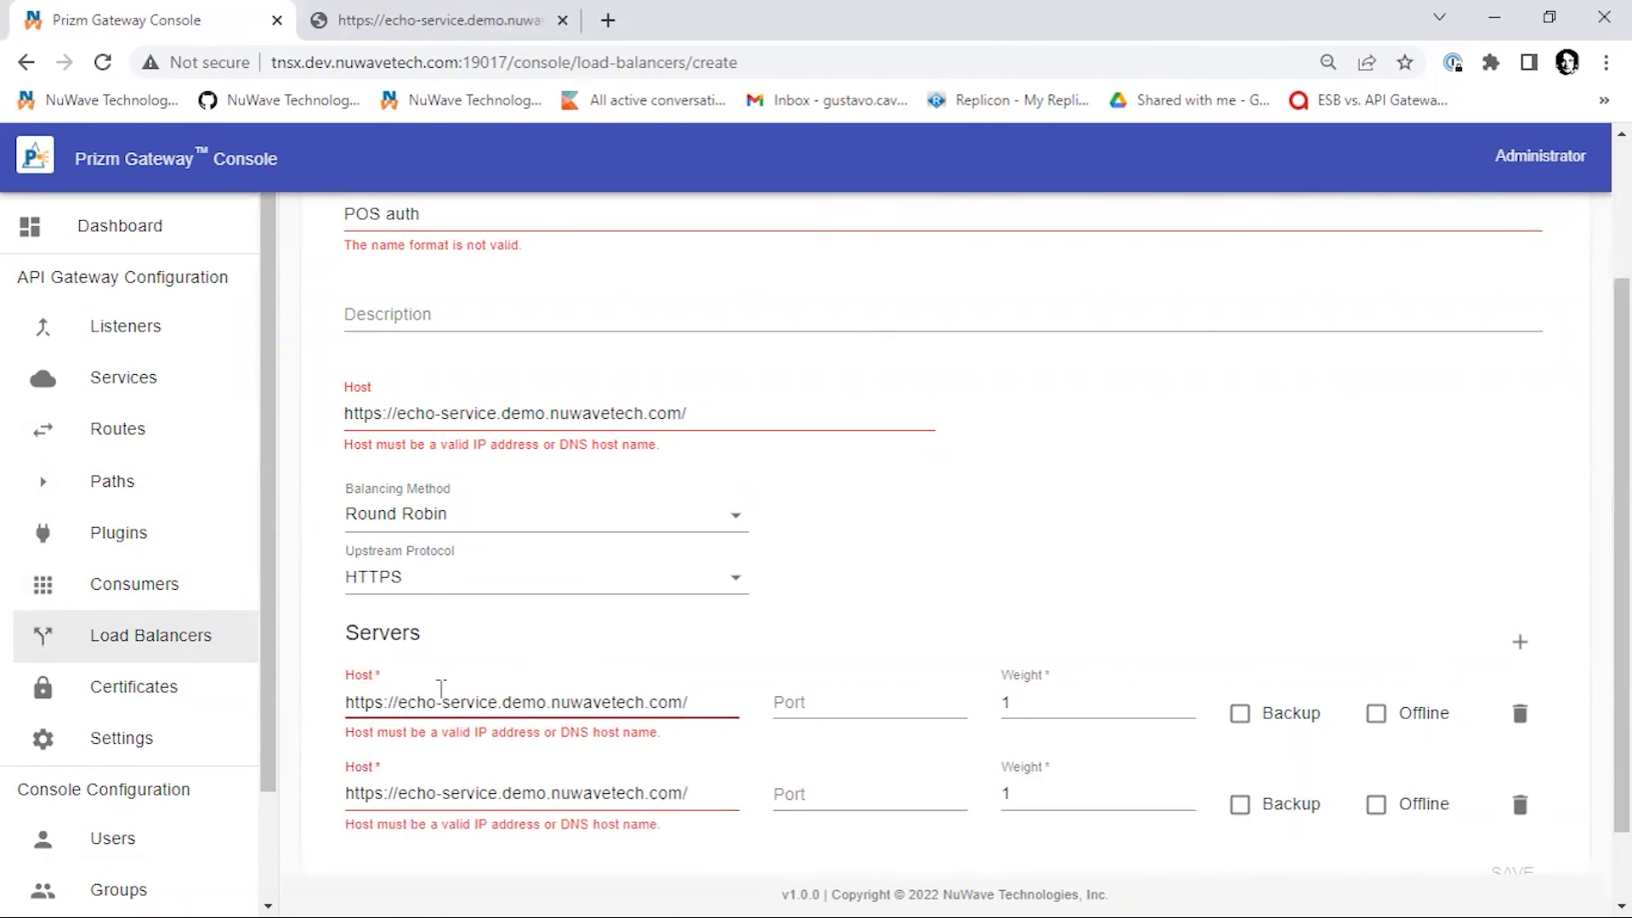
key("BackSpace")
key("BackSpace")
key("BackSpace")
key("BackSpace")
key("BackSpace")
key("BackSpace")
key("BackSpace")
key("BackSpace")
left_click(403, 784)
key("BackSpace")
key("BackSpace")
key("BackSpace")
key("BackSpace")
key("BackSpace")
key("BackSpace")
key("BackSpace")
key("BackSpace")
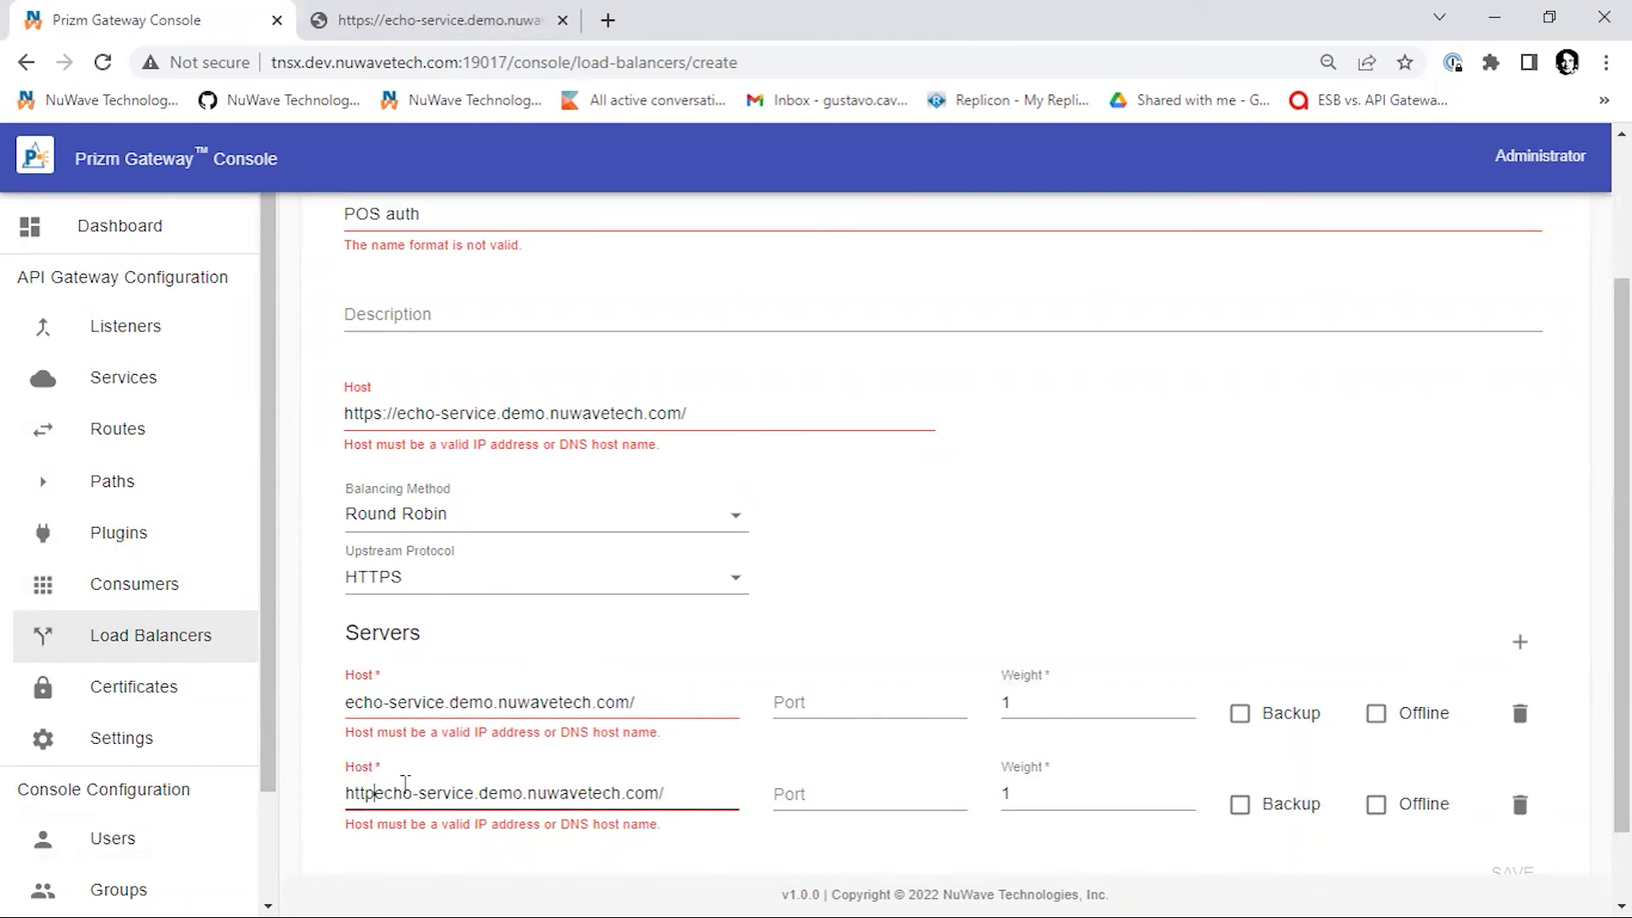
key("BackSpace")
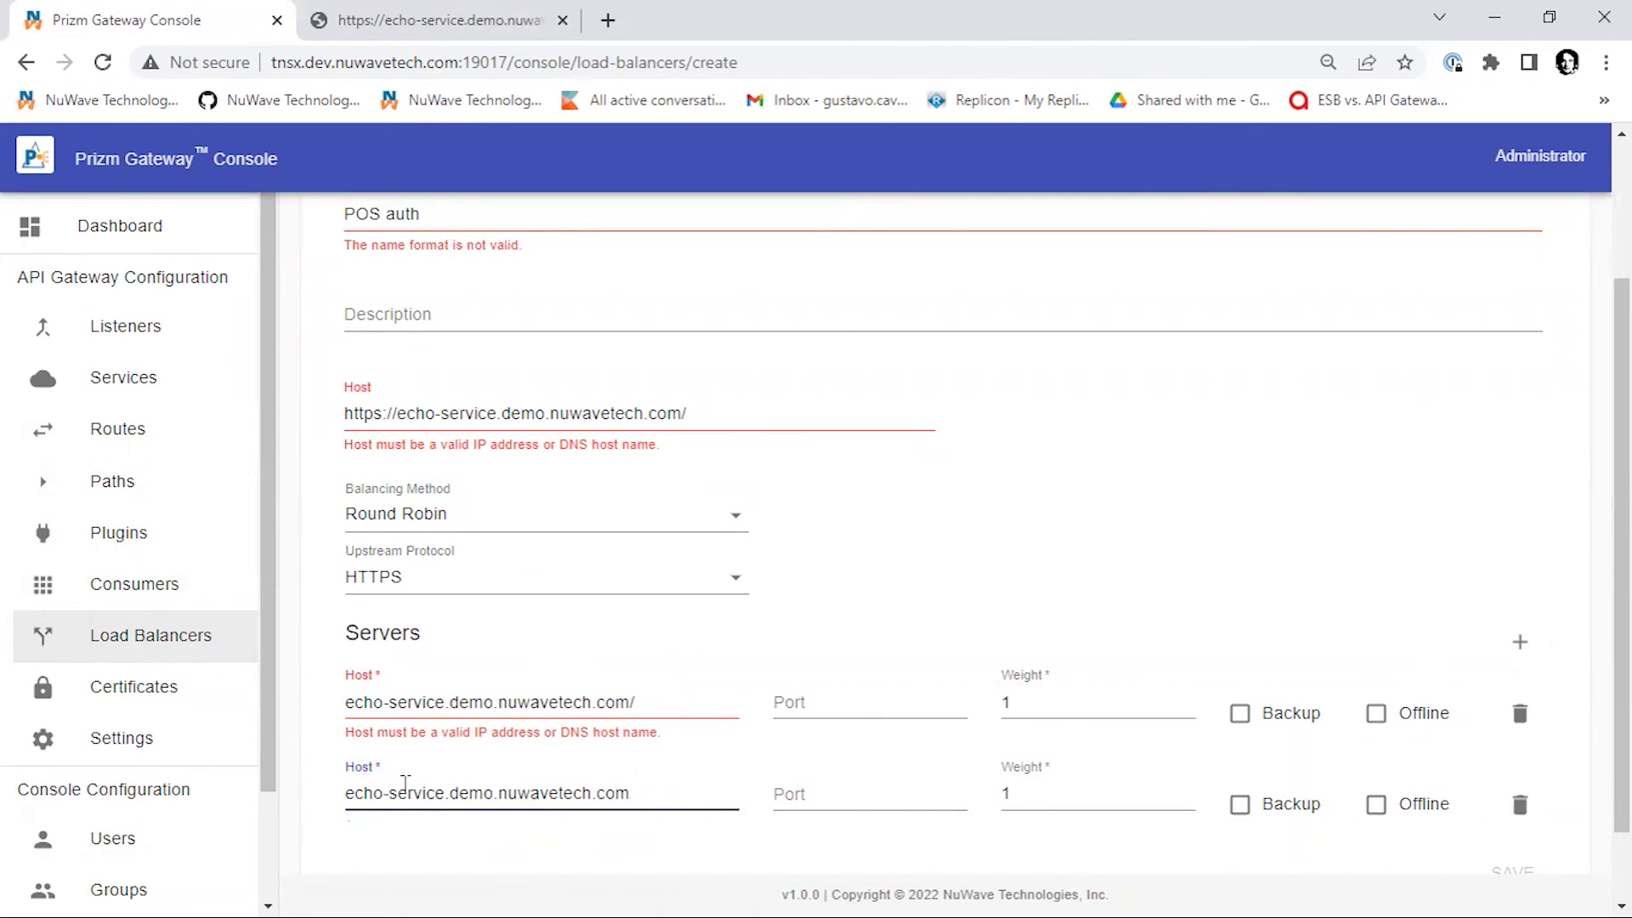
key("Left")
key("Left")
key("Left")
key("Left")
type("2")
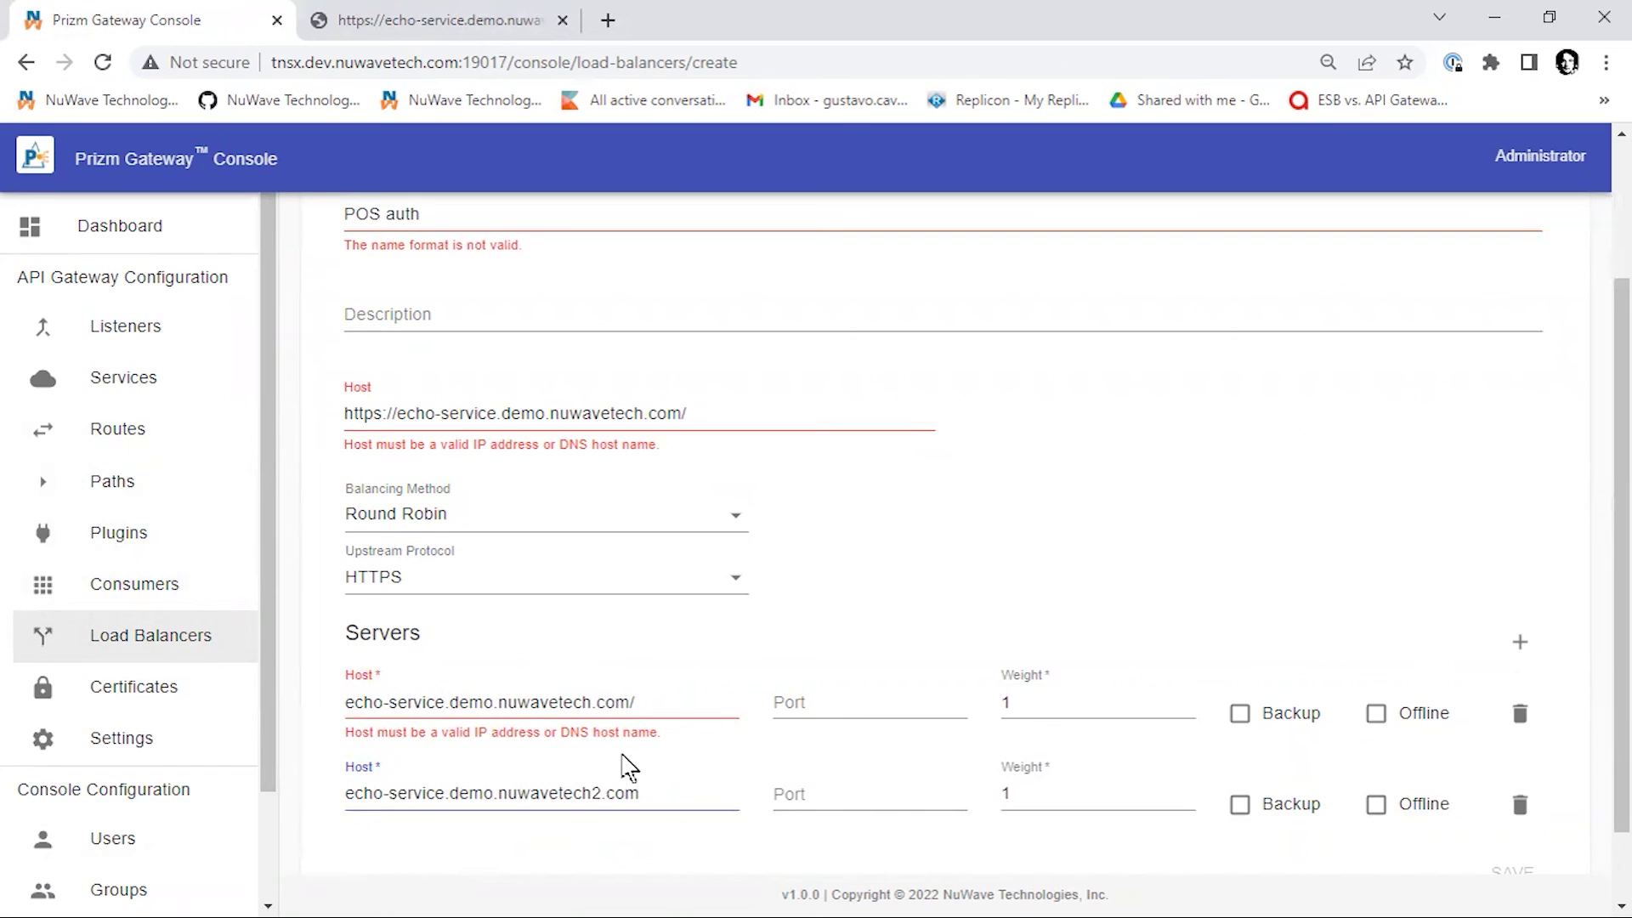
Step: Examine the load balancer's available balancing methods and upstream protocols, and the servers' weight settings
left_click(501, 527)
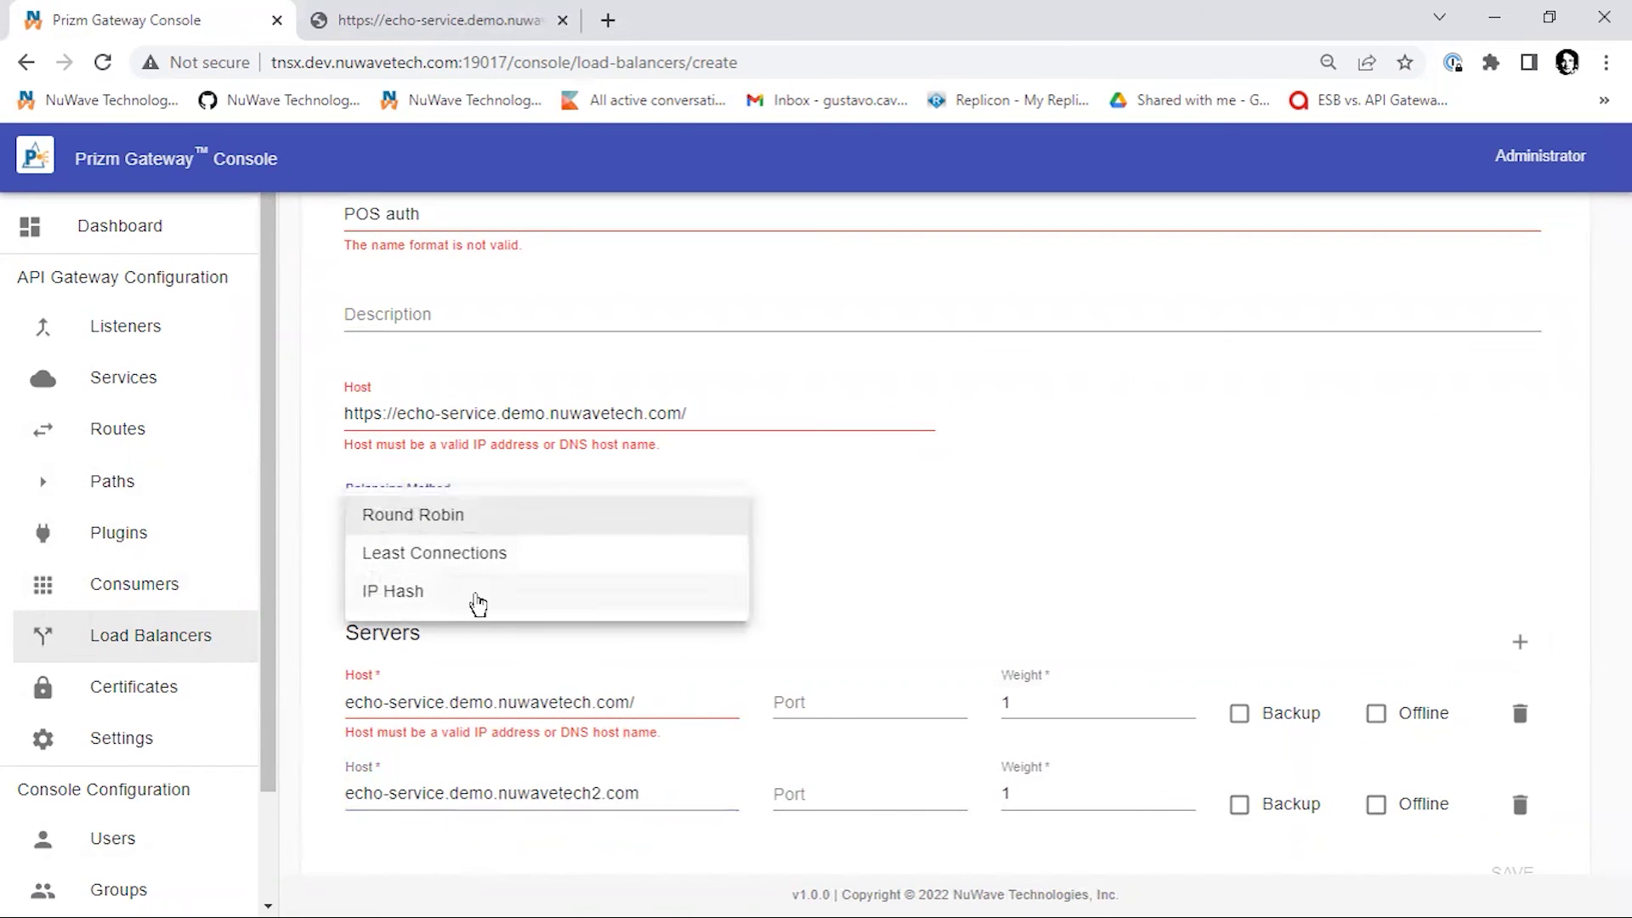
left_click(1020, 548)
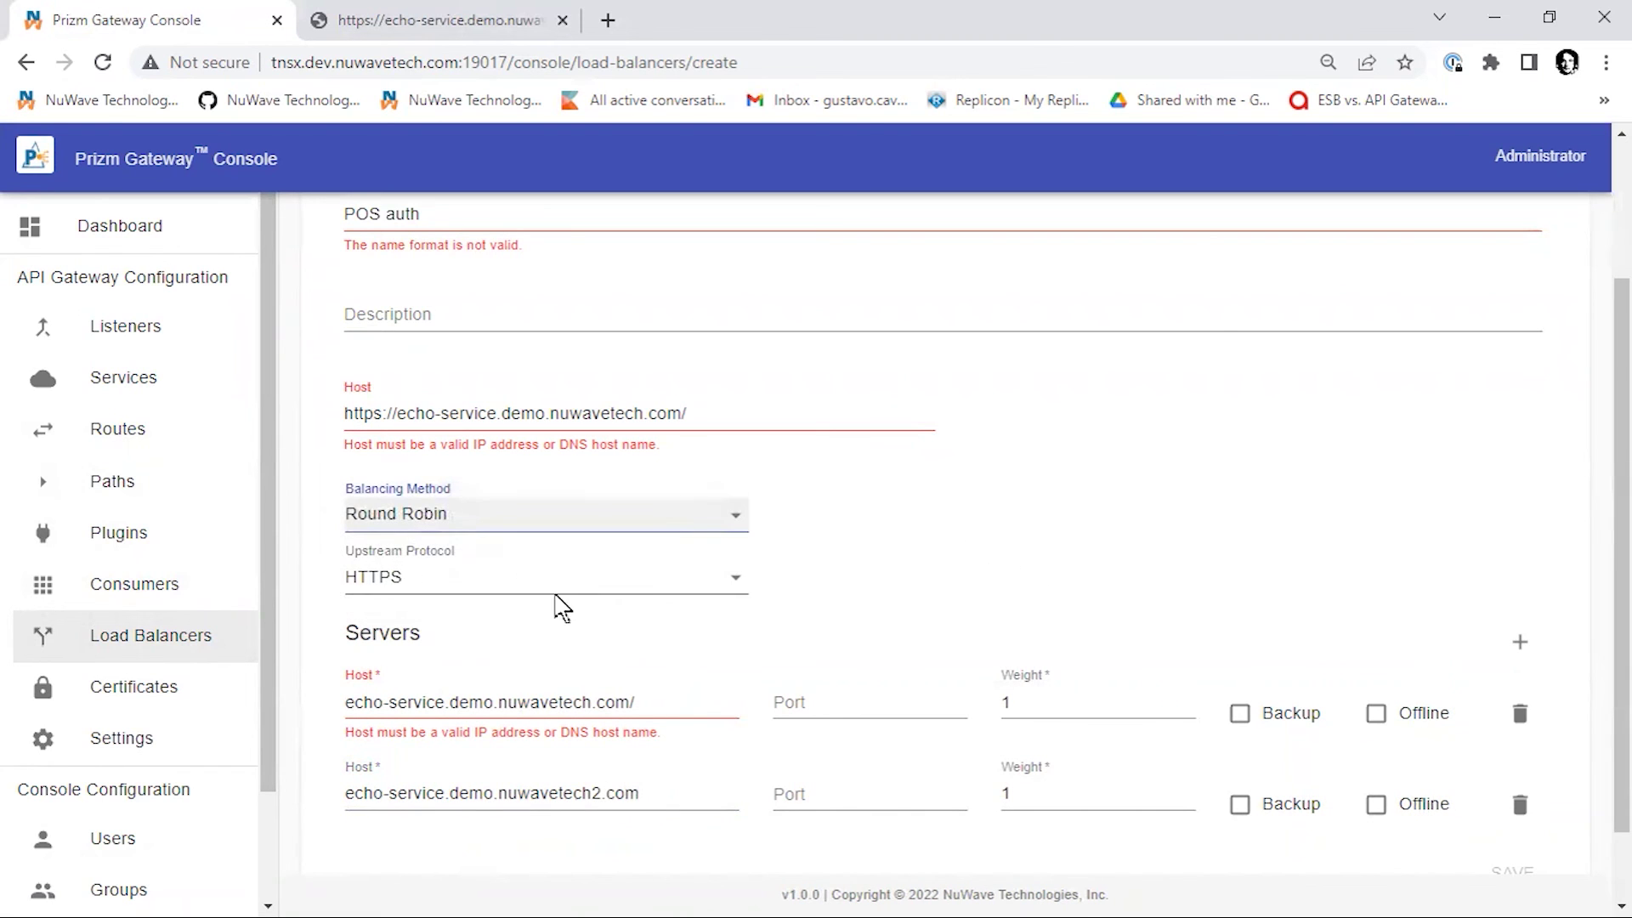
left_click(539, 595)
left_click(976, 575)
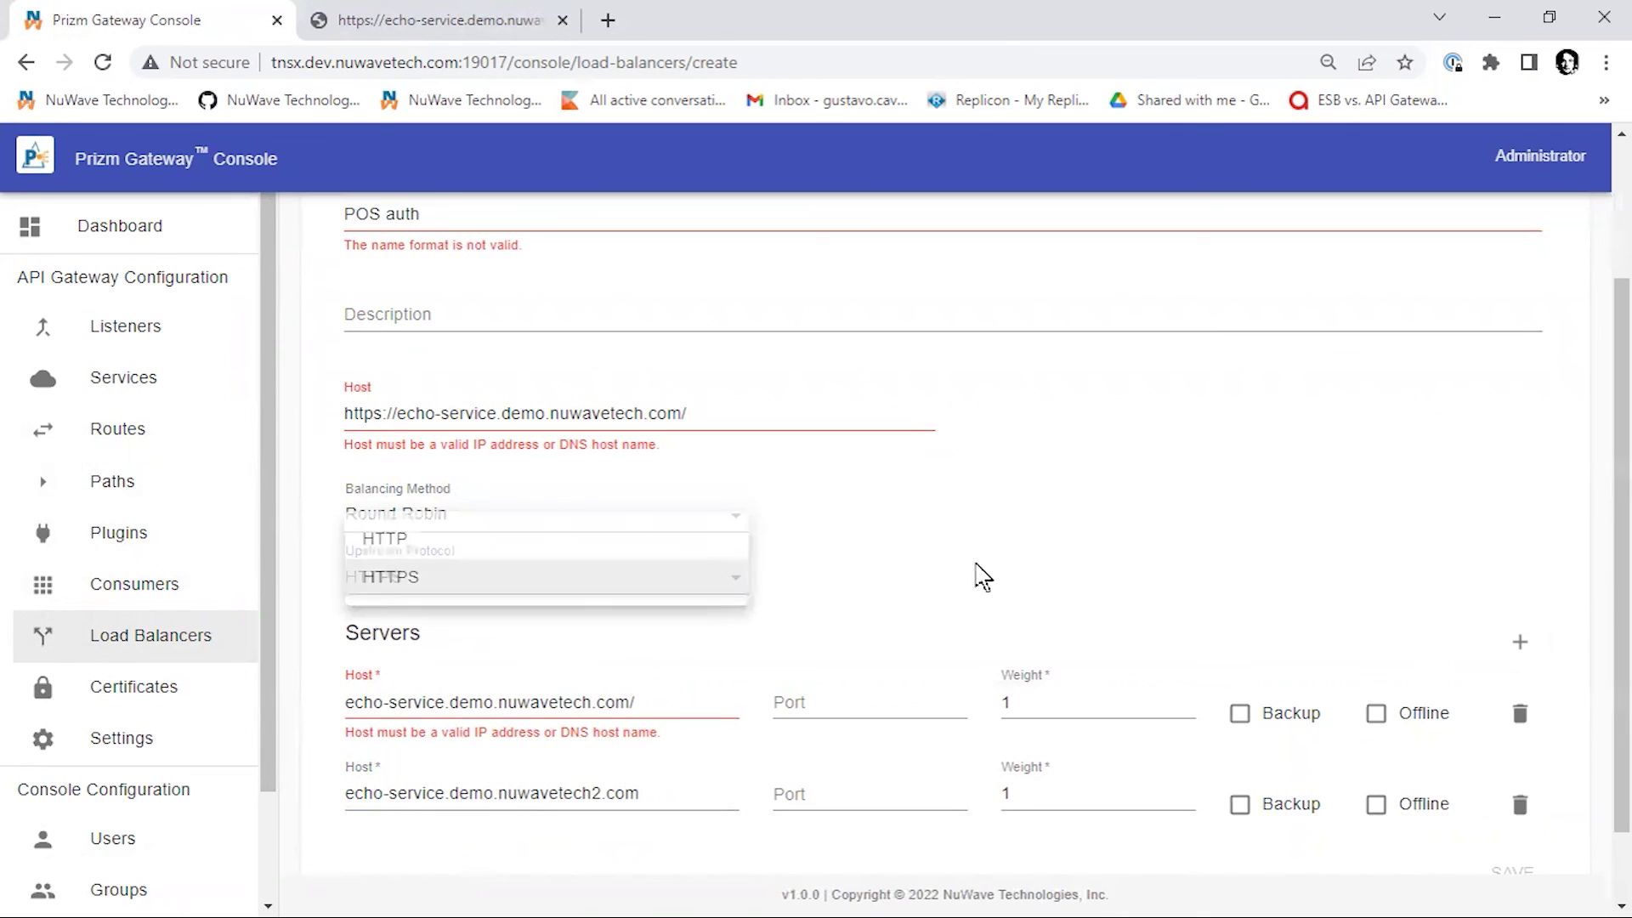
left_click(1073, 708)
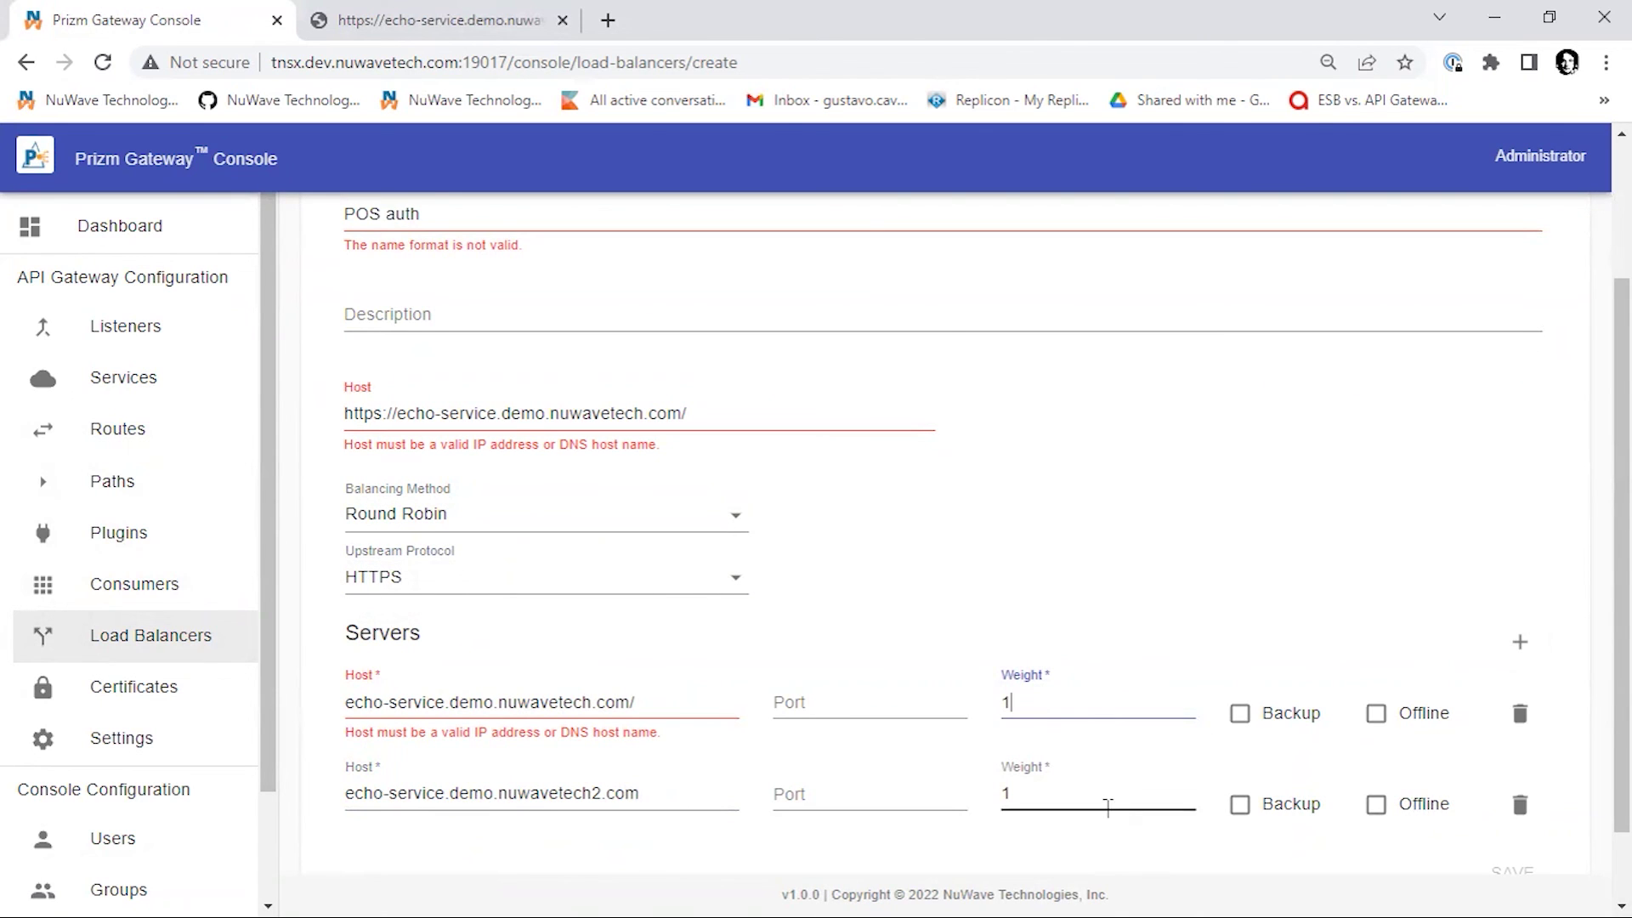
scroll(1279, 816, "down", 1)
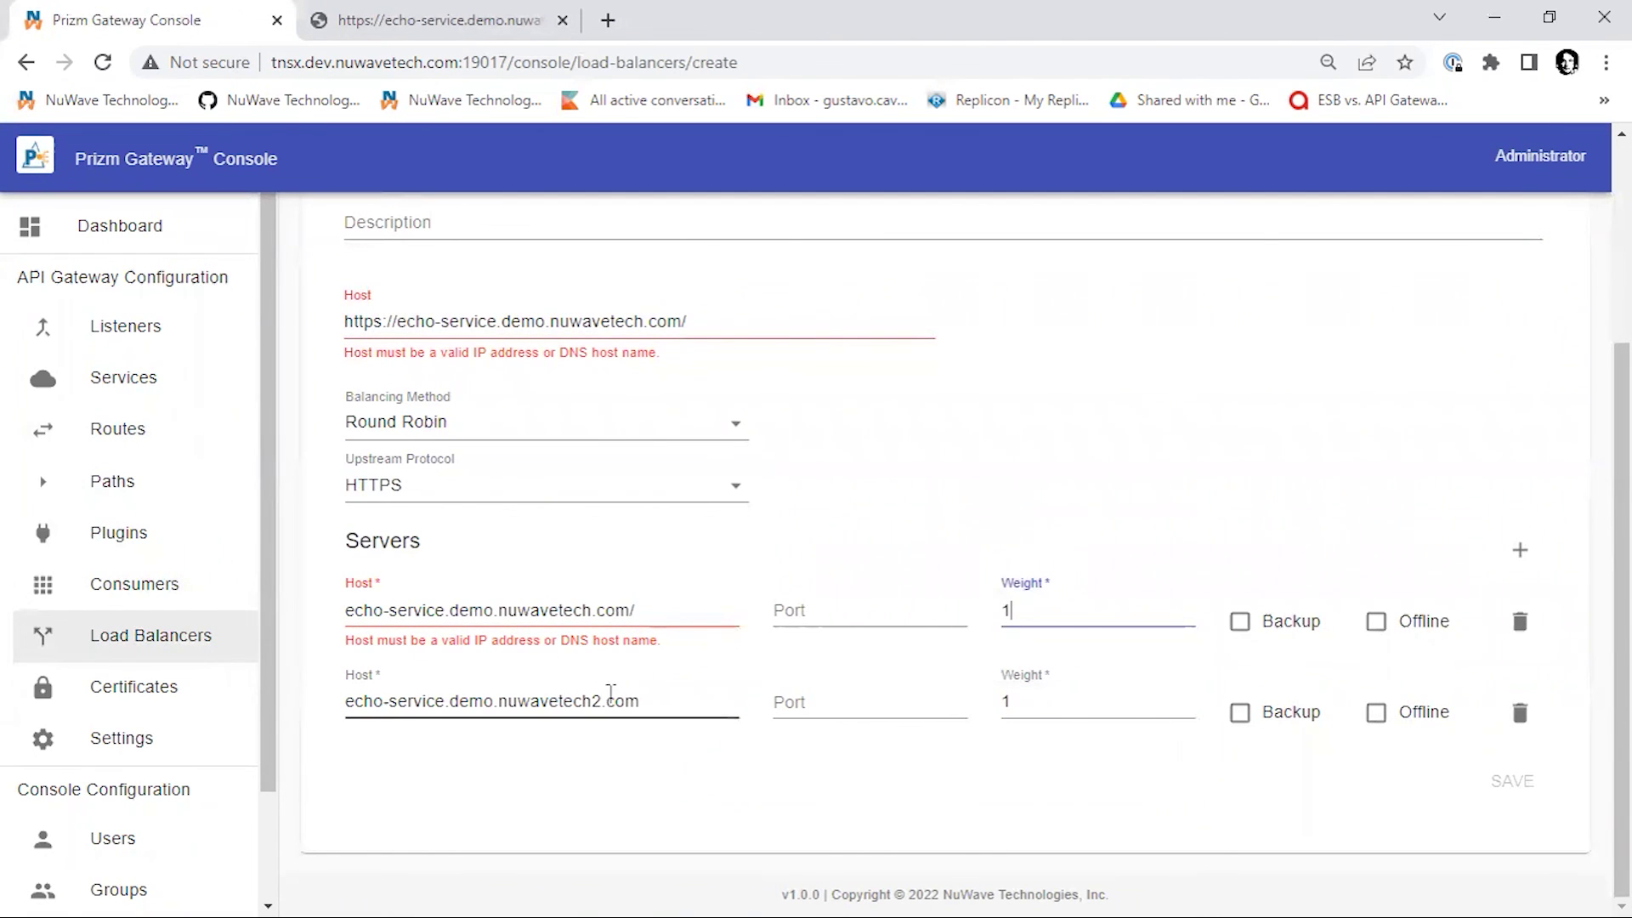
Step: Remove the trailing slash from the first server's host and set the servers' ports to 44 and 666
left_click(658, 612)
key("BackSpace")
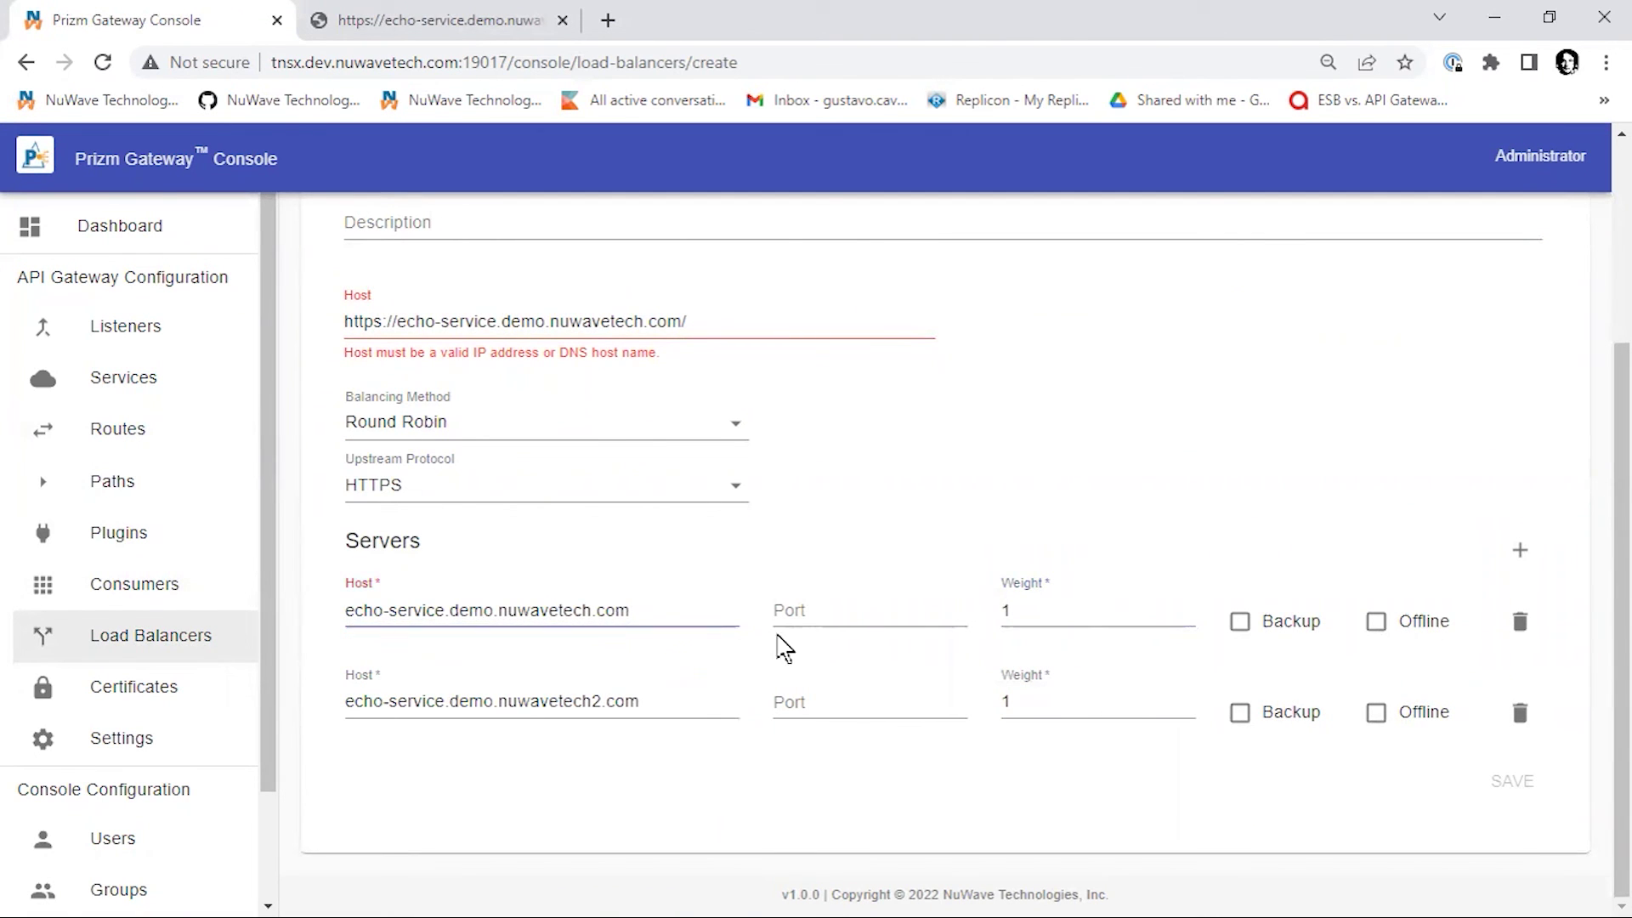
left_click(873, 612)
type("44")
left_click(862, 688)
type("666")
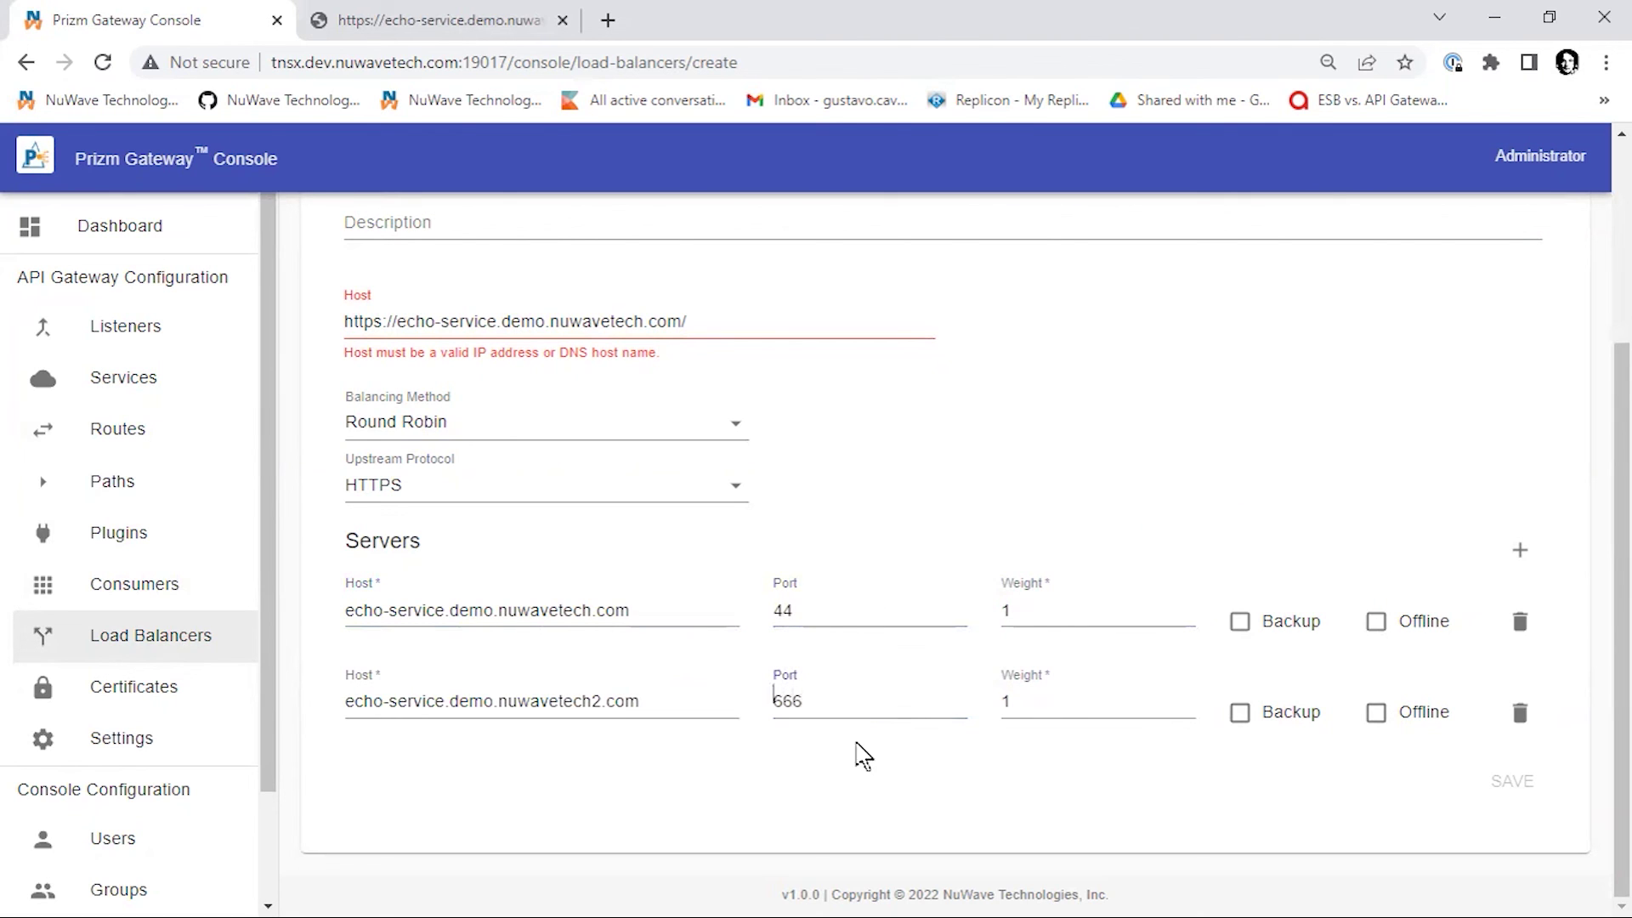
left_click(584, 704)
left_click(397, 321)
key("BackSpace")
key("BackSpace")
key("BackSpace")
key("BackSpace")
key("BackSpace")
key("BackSpace")
key("BackSpace")
key("BackSpace")
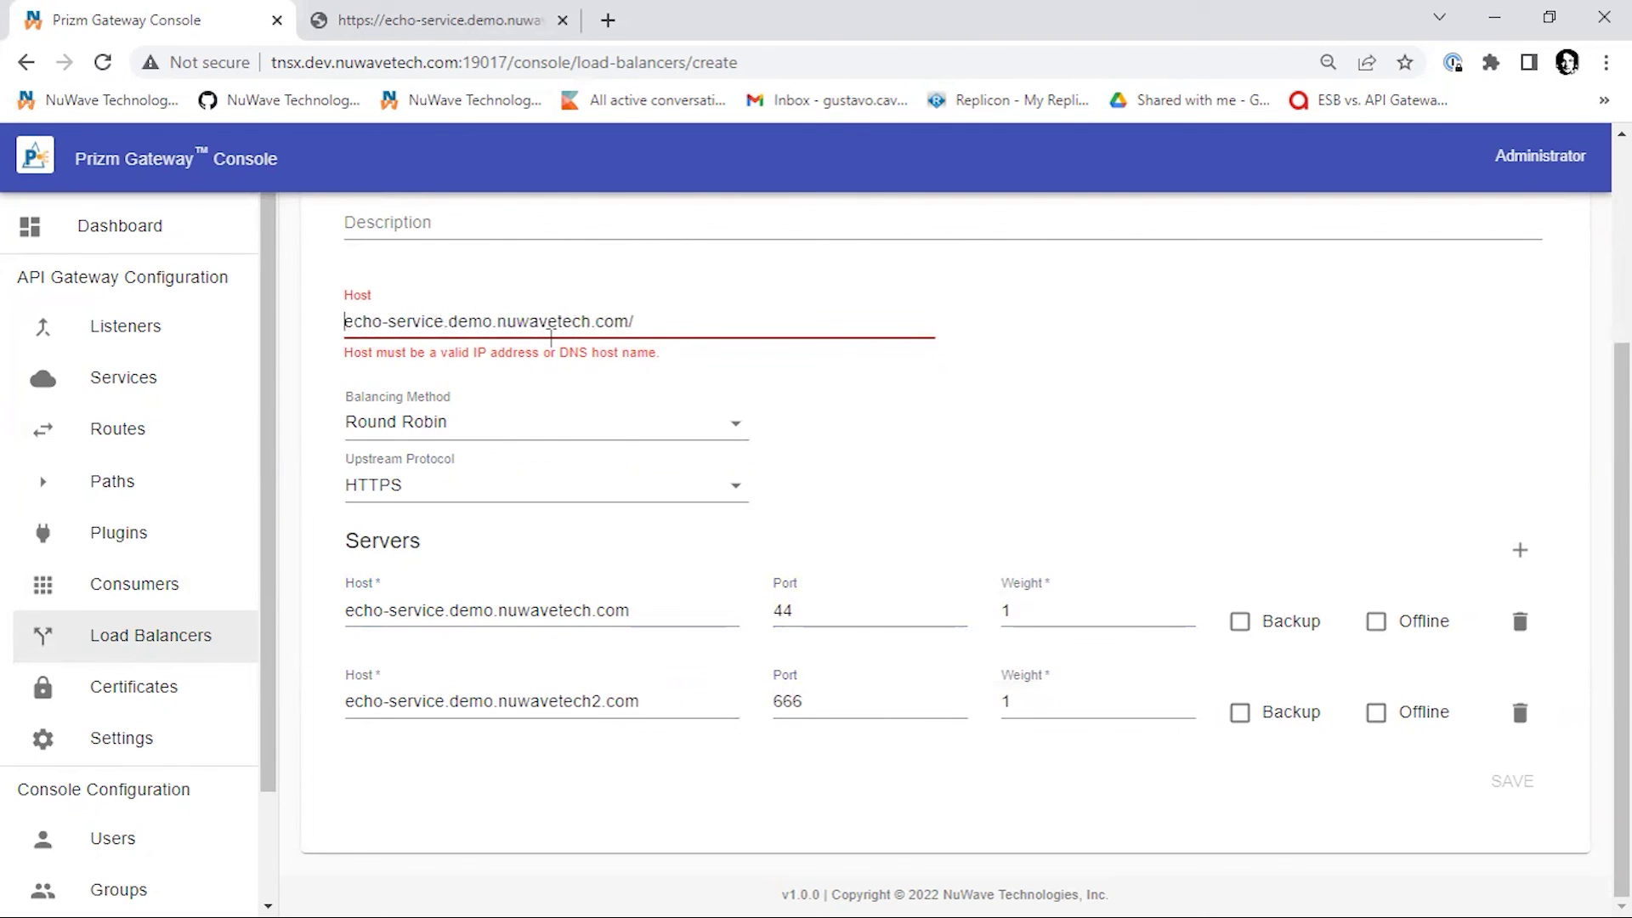
left_click(680, 327)
key("BackSpace")
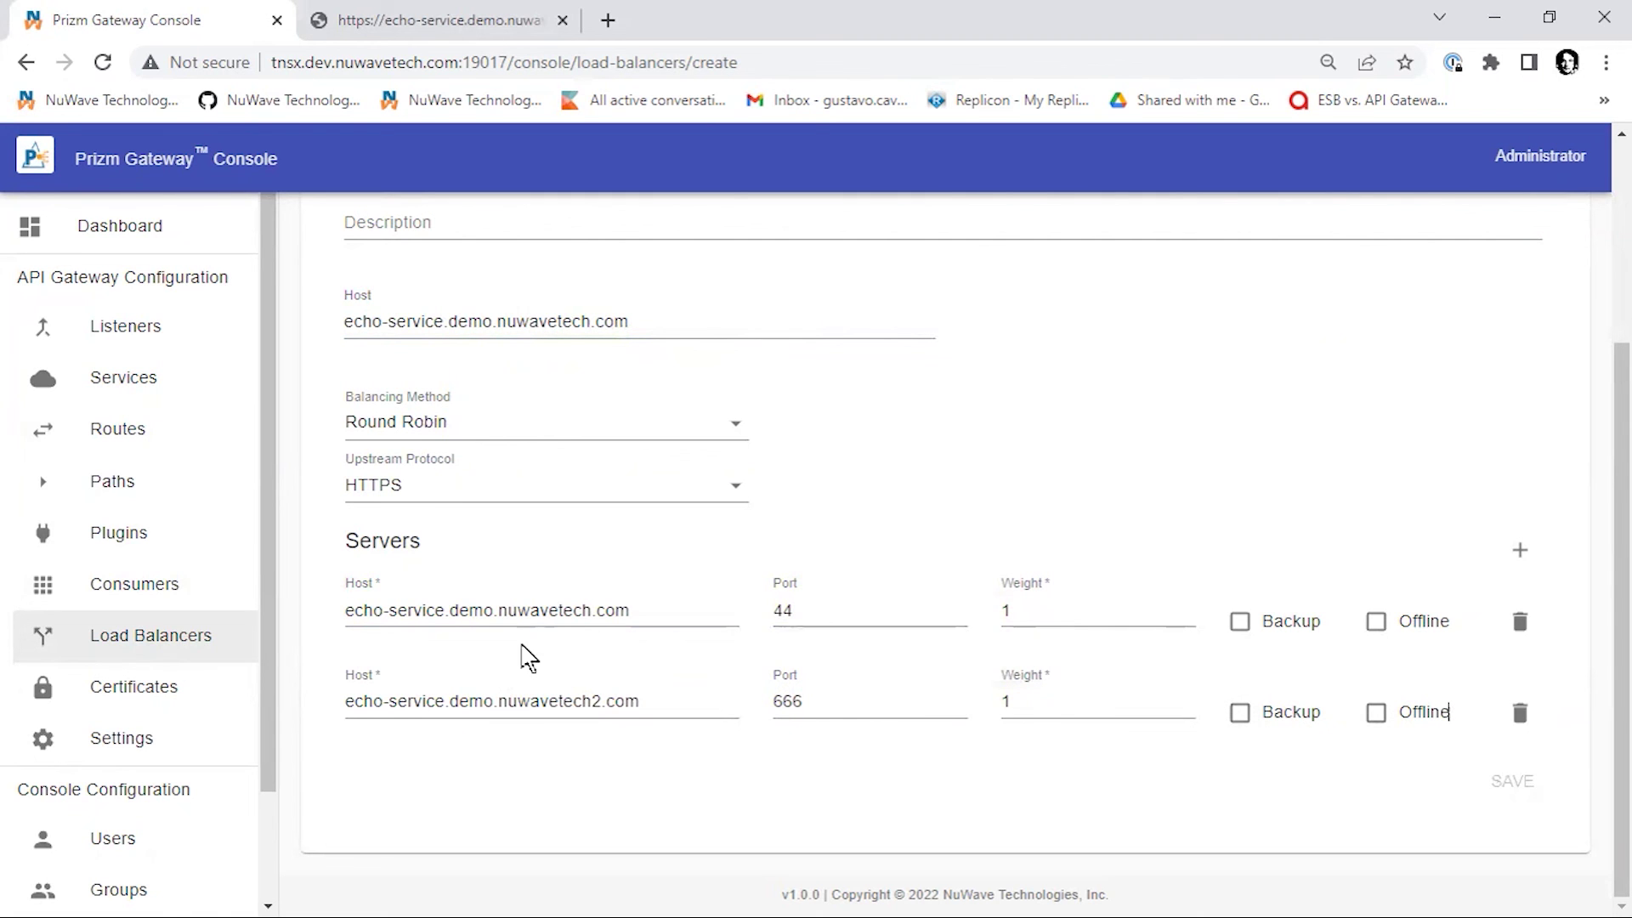
key("alt+Tab")
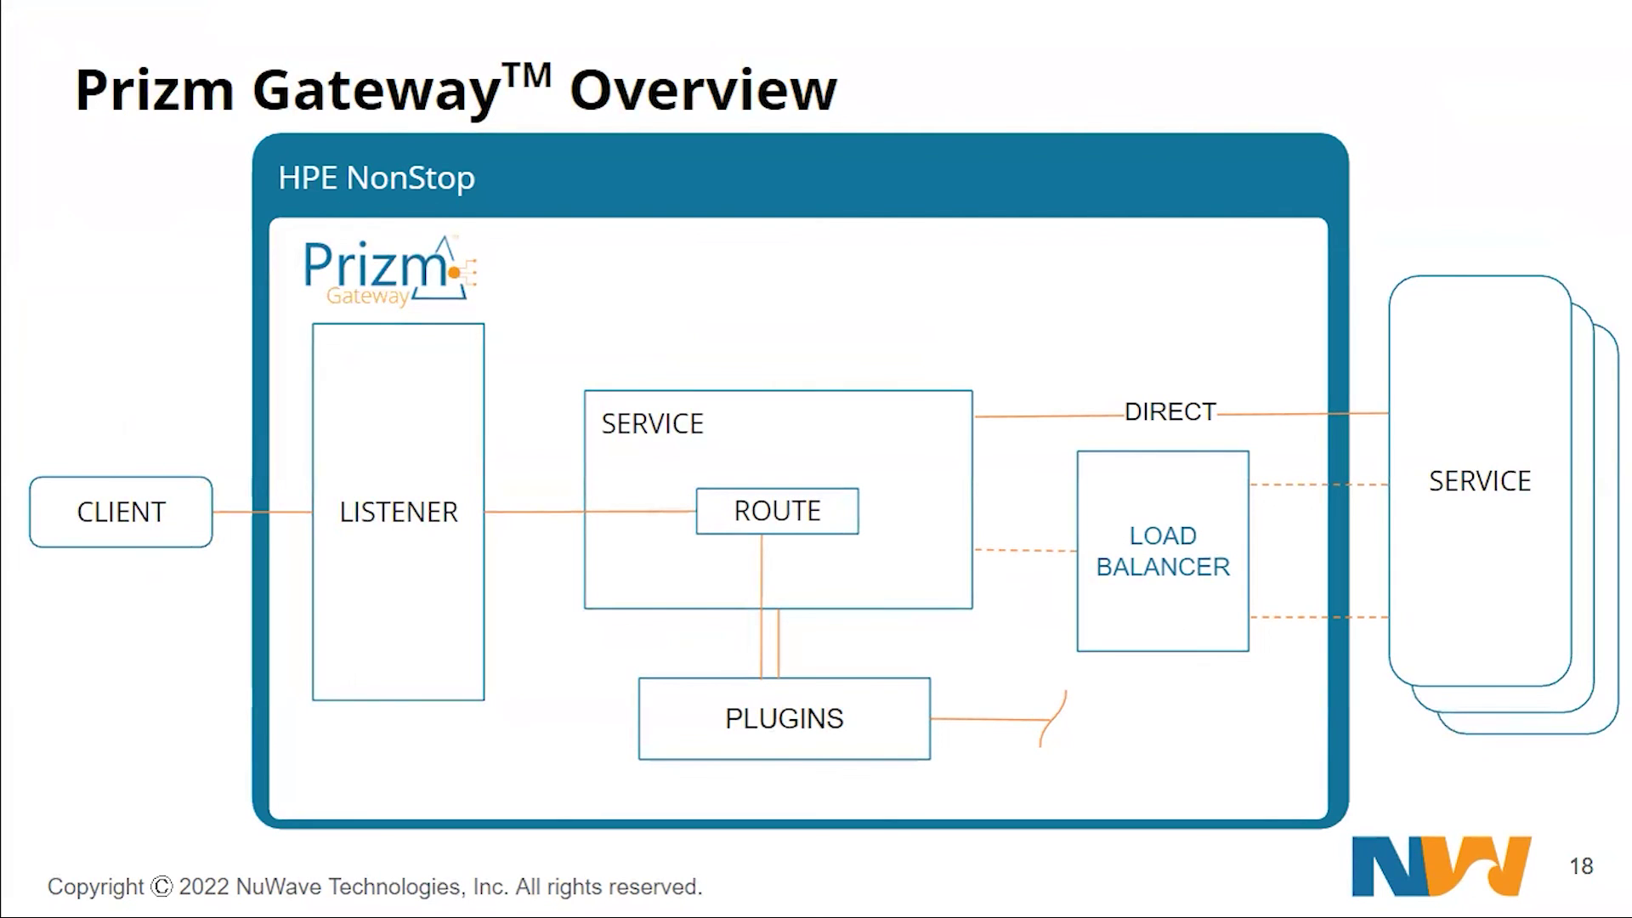
key("Right")
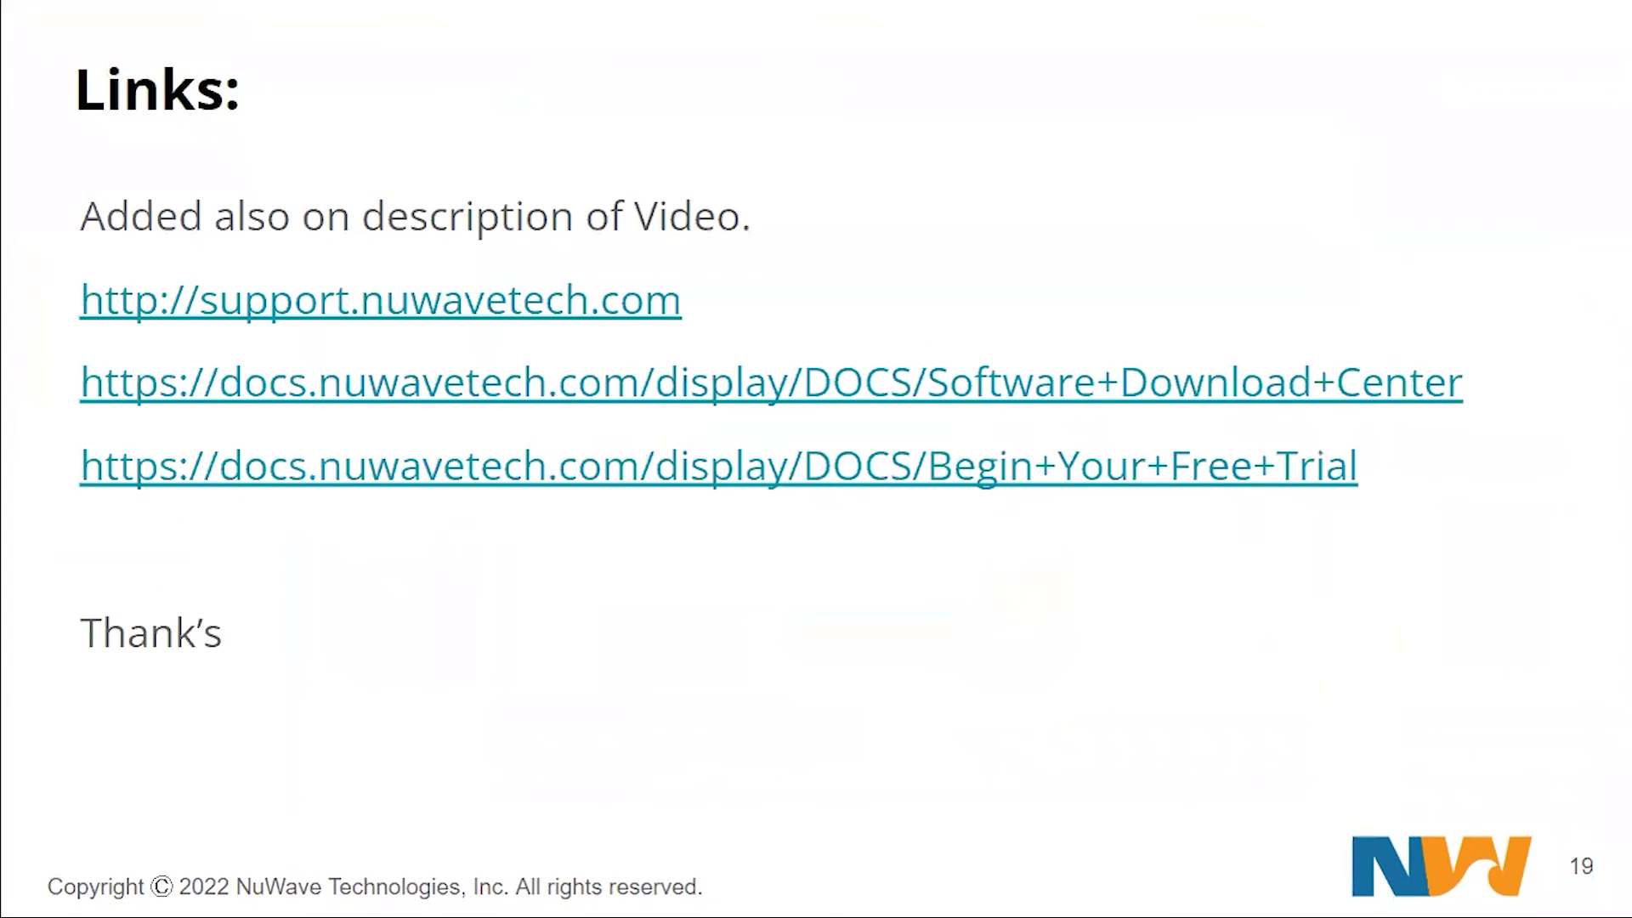
key("alt+Tab")
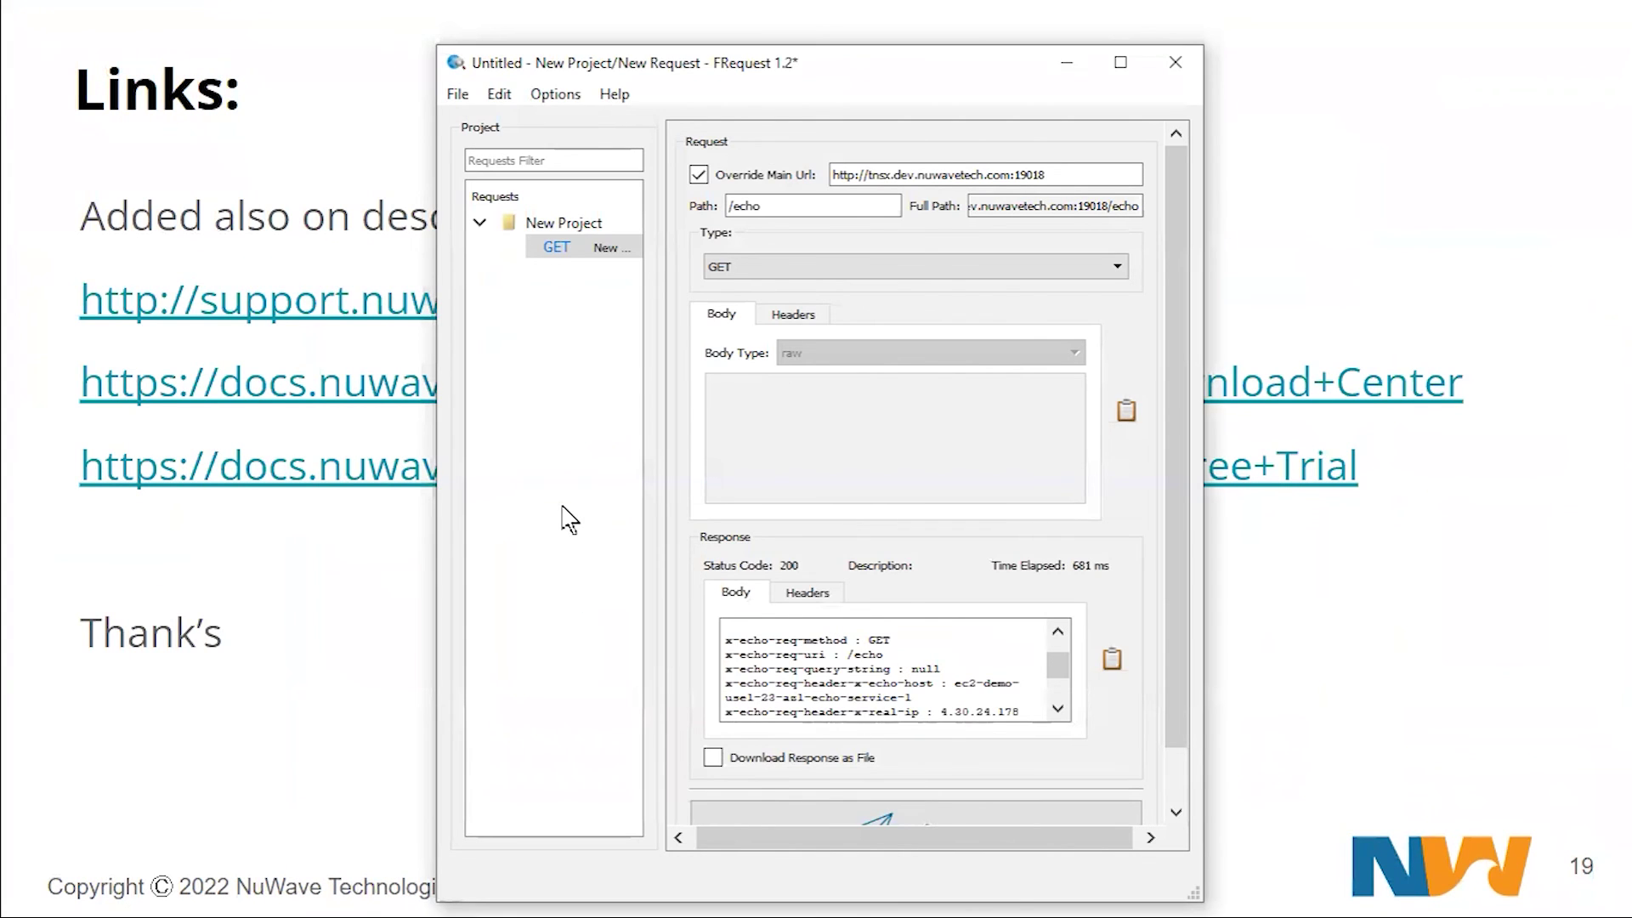
key("alt+Tab")
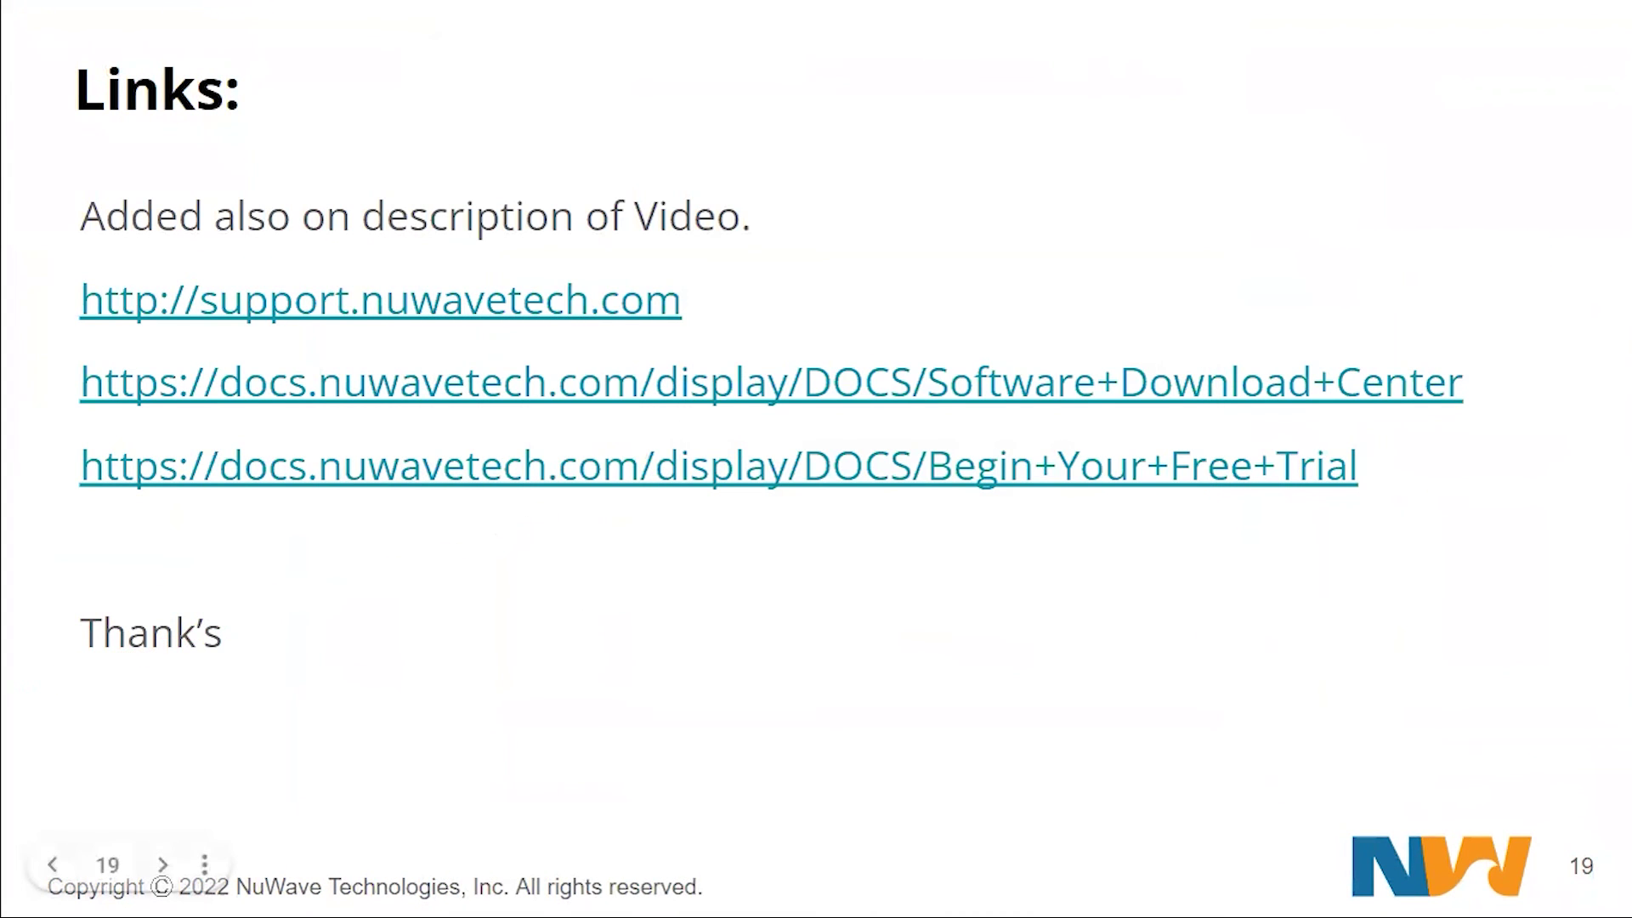